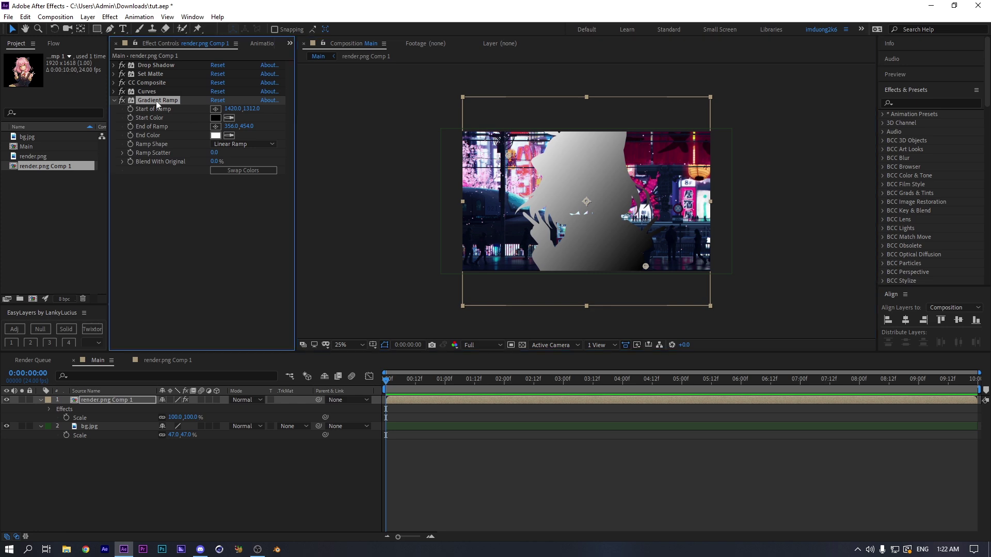
# Create a solid matted to render.png Comp 1, angle its Gradient Ramp diagonally and set the layer's blend mode to Multiply
pyautogui.hotkey('ctrl', 'y')
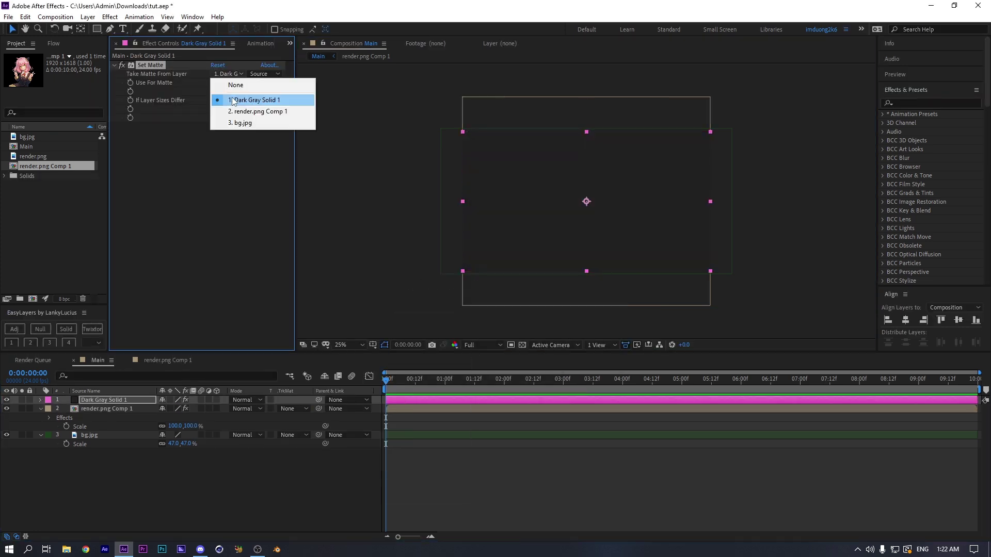
pyautogui.click(257, 111)
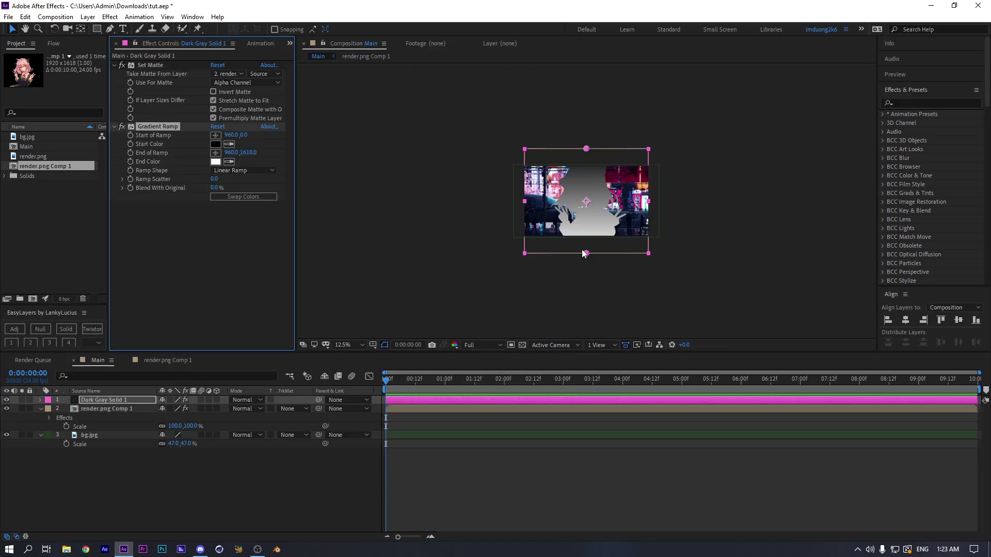
pyautogui.moveTo(552, 178); pyautogui.dragTo(529, 162)
pyautogui.click(247, 400)
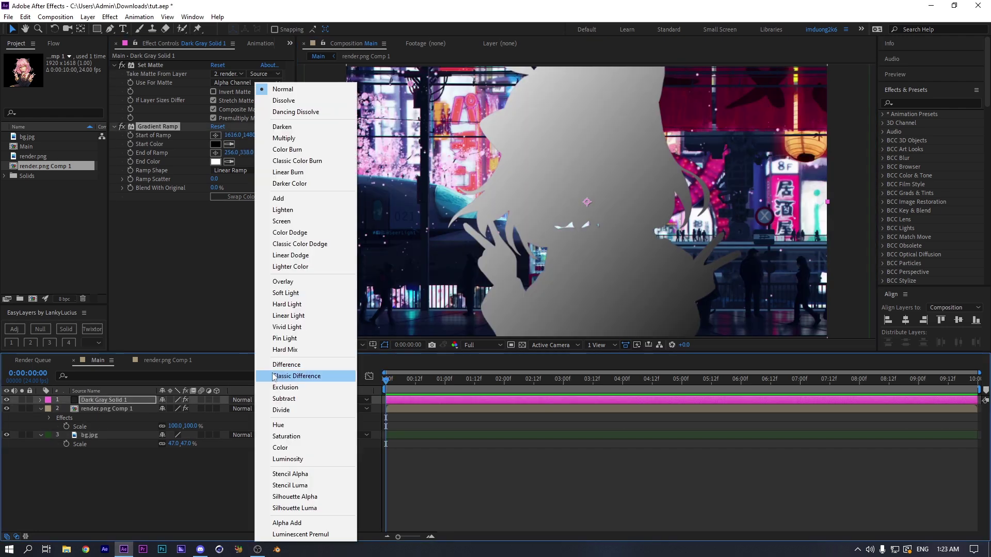
pyautogui.click(279, 141)
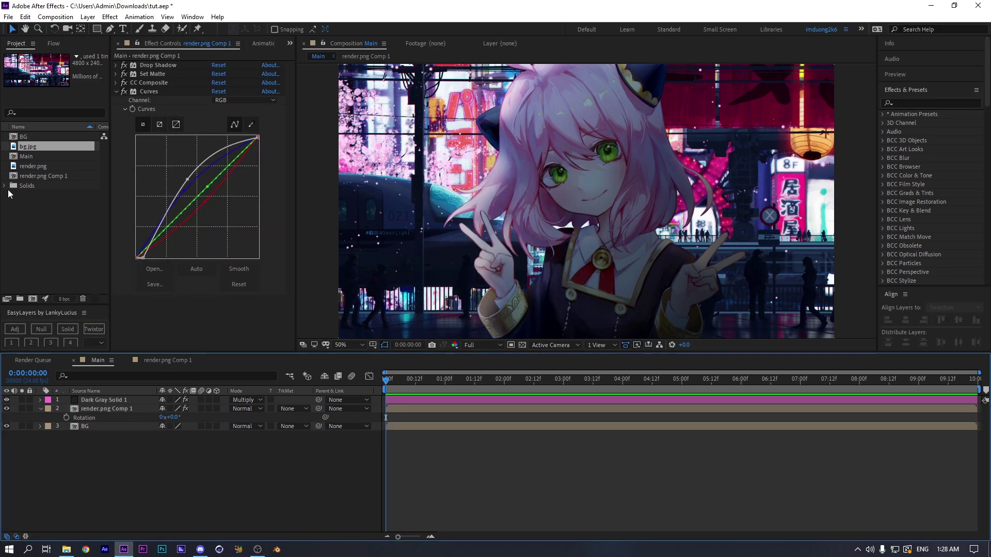
# Create a solid named "Light wrap" and give it Set Channels with BG as the source layer for its channels
pyautogui.click(152, 407)
pyautogui.press('p')
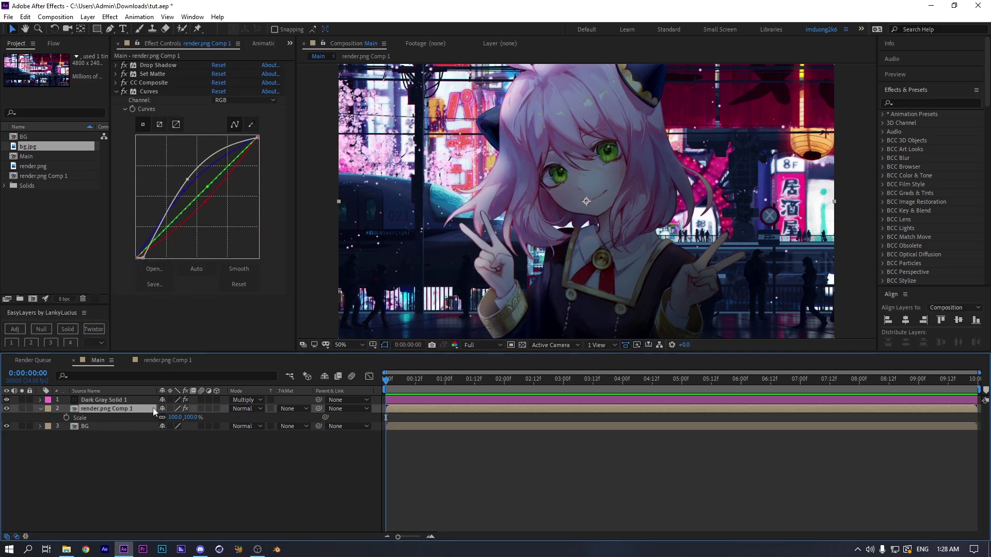
pyautogui.hotkey('ctrl', 'y')
pyautogui.write('Light wrap')
pyautogui.press('Return')
pyautogui.hotkey('ctrl', 'space')
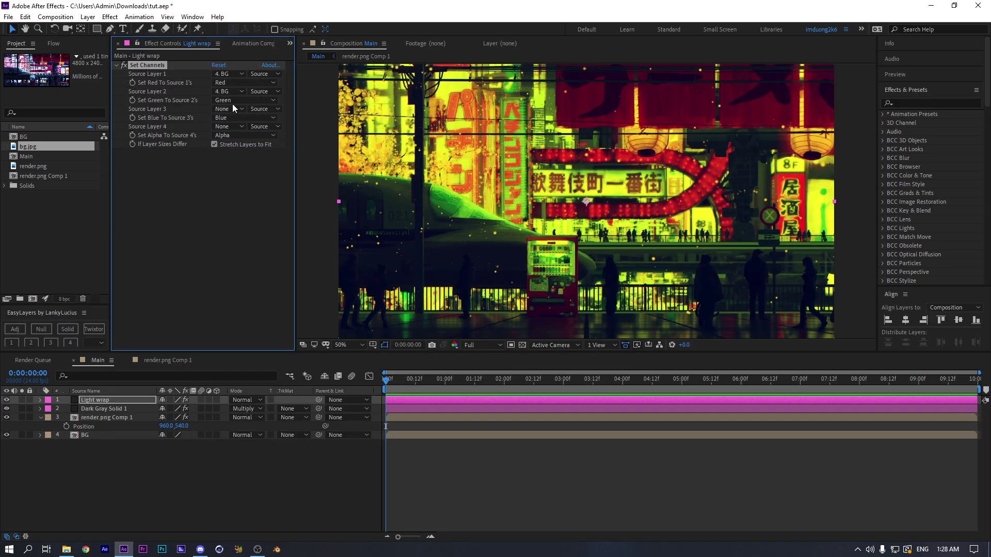
pyautogui.click(237, 210)
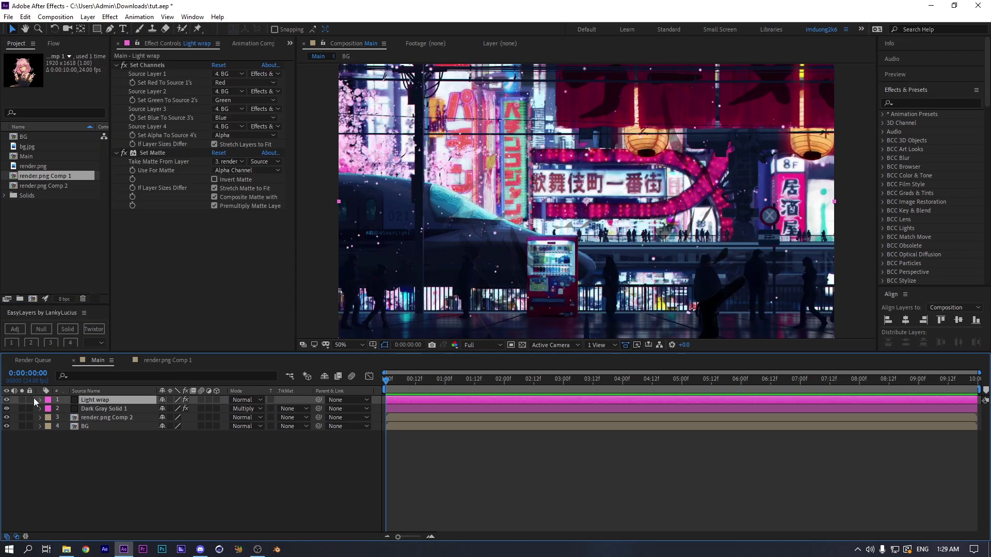
# Add Deep Glow and a second Set Matte effect to the Light wrap layer
pyautogui.hotkey('ctrl', 'space')
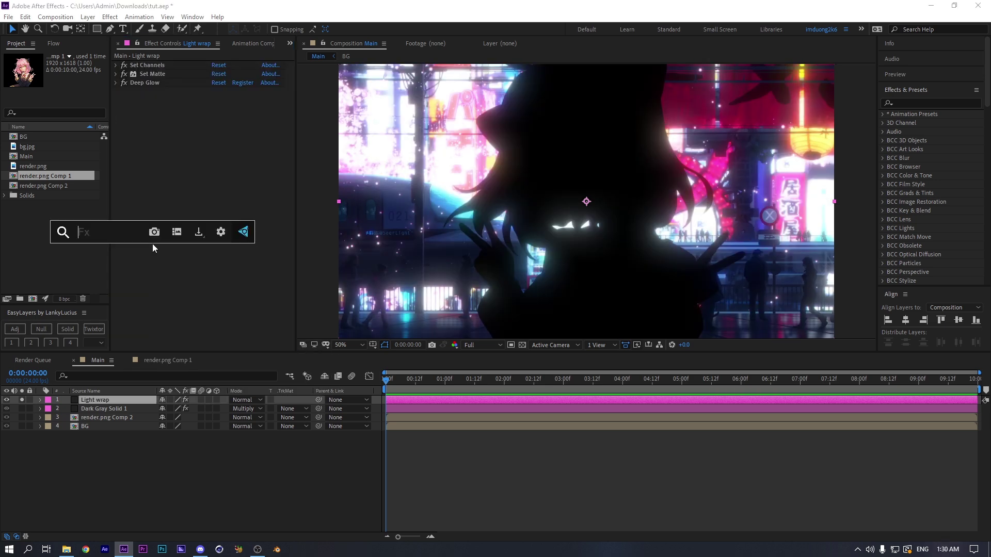
pyautogui.write('set')
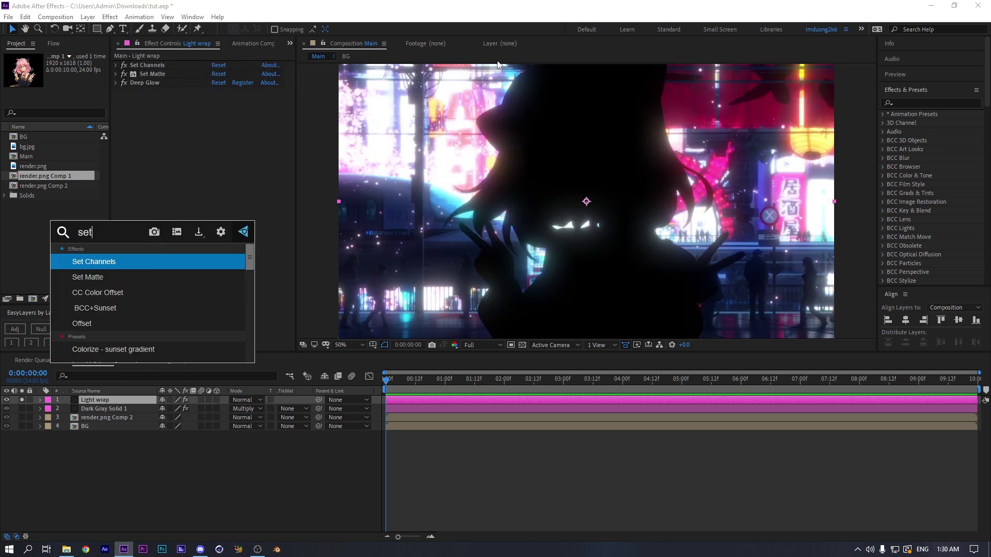
pyautogui.press('Return')
pyautogui.hotkey('ctrl', '[')
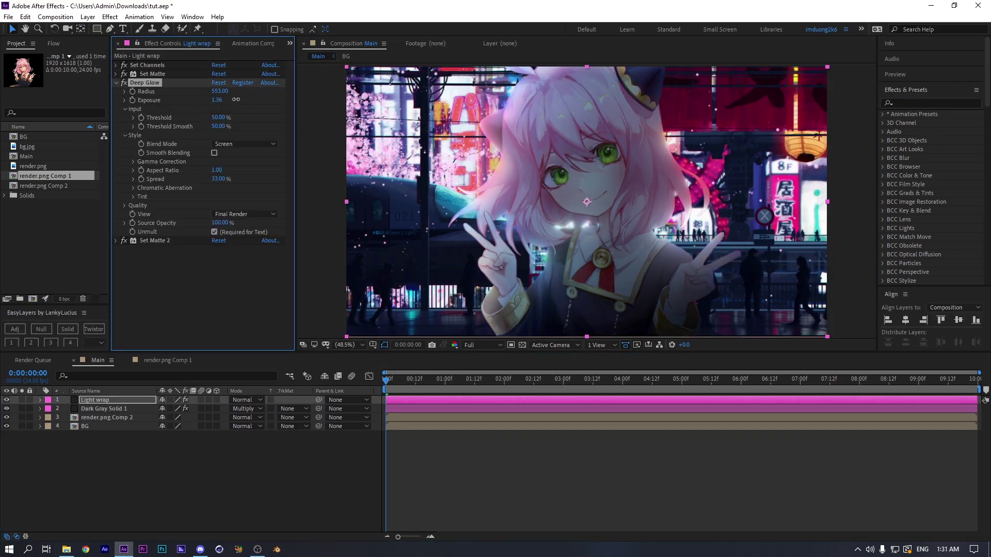
# Apply the Fast Bokeh blur effect to the BG layer
pyautogui.click(78, 426)
pyautogui.hotkey('ctrl', 'space')
pyautogui.write('fast bokeh')
pyautogui.press('Return')
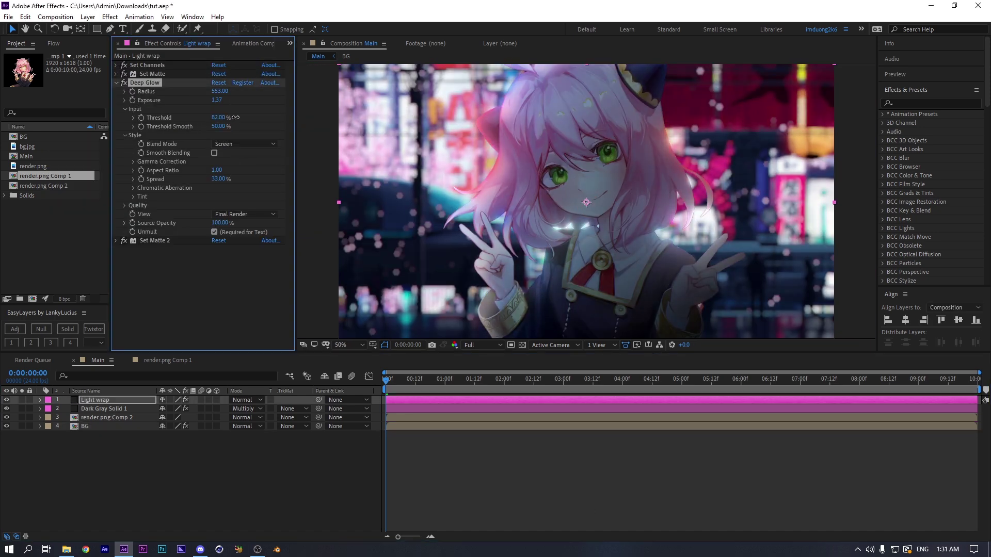
# Create a Flare solid with an Optical Flares preset and set its render mode to On Transparent
pyautogui.rightClick(98, 464)
pyautogui.click(258, 382)
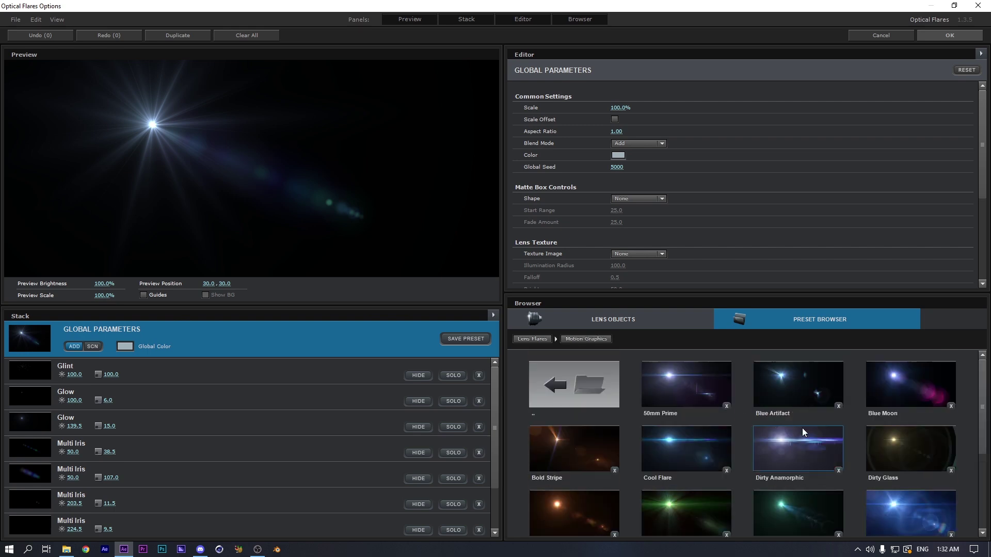
pyautogui.scroll(-3, 785, 434)
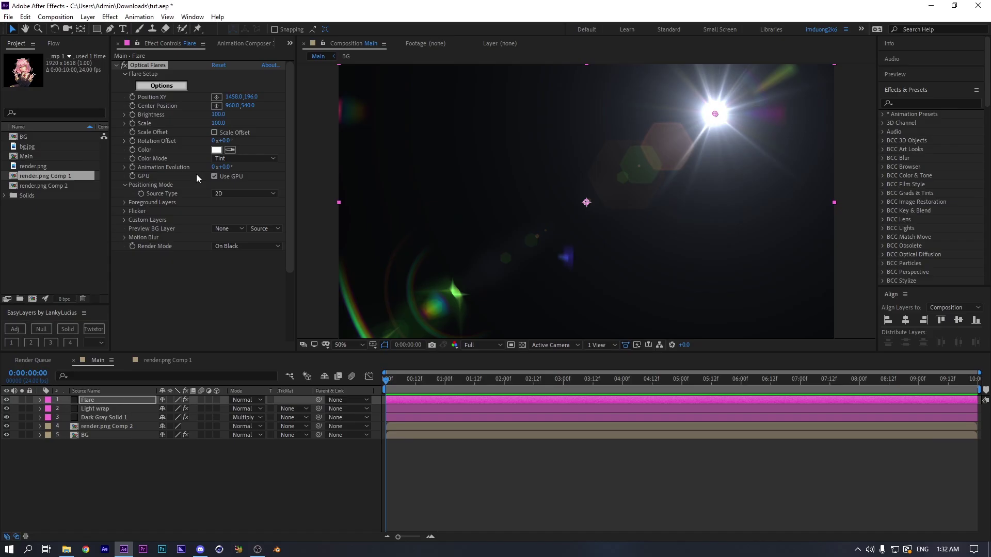
pyautogui.click(237, 269)
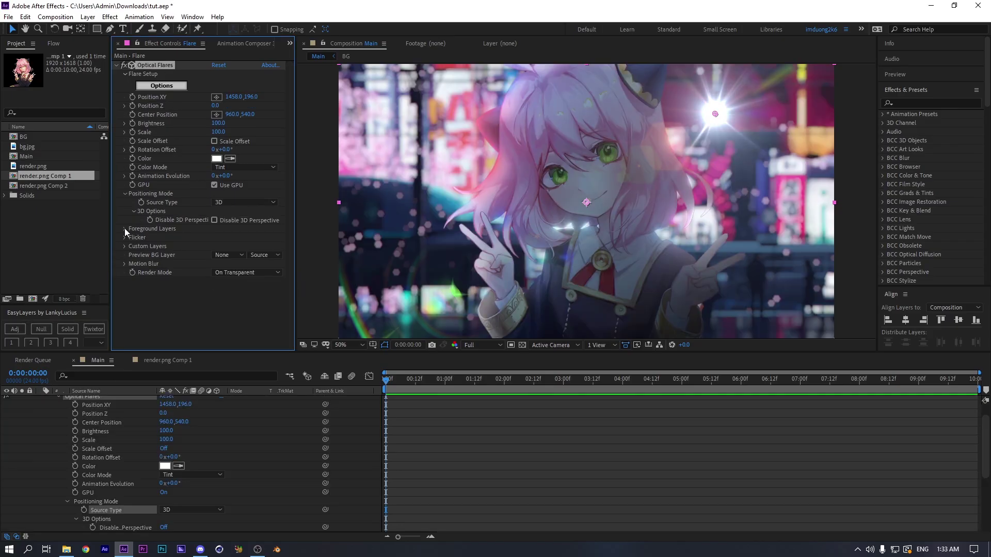
pyautogui.scroll(-5, 216, 527)
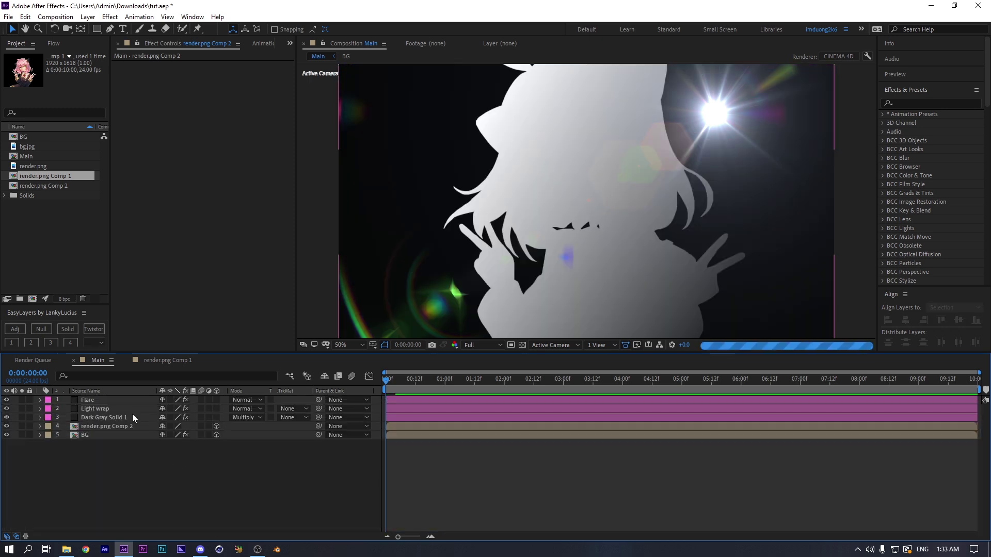
# Move the lens flare up past the upper-right corner of the Main composition's frame
pyautogui.click(132, 417)
pyautogui.click(99, 408)
pyautogui.hotkey('ctrl', 'Up')
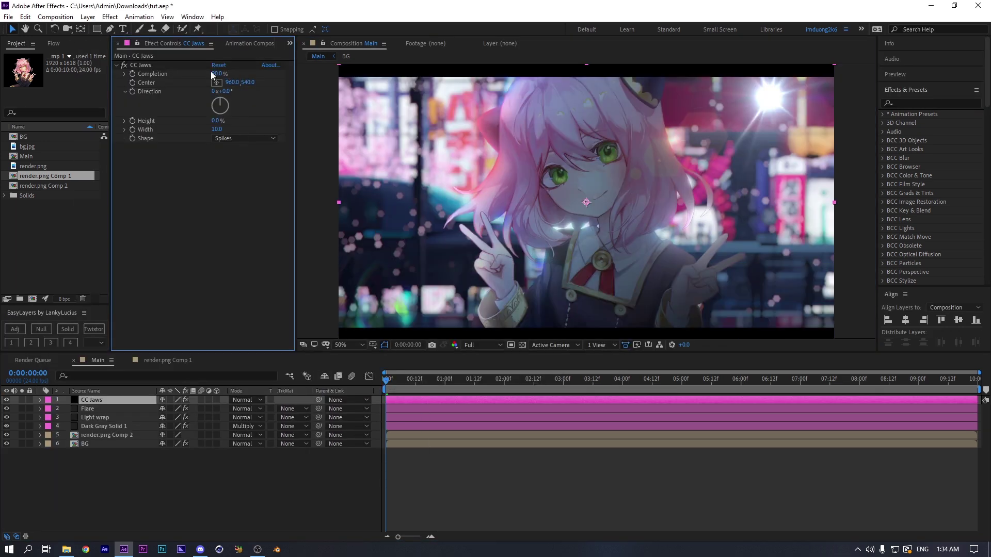
pyautogui.moveTo(813, 119); pyautogui.dragTo(825, 60)
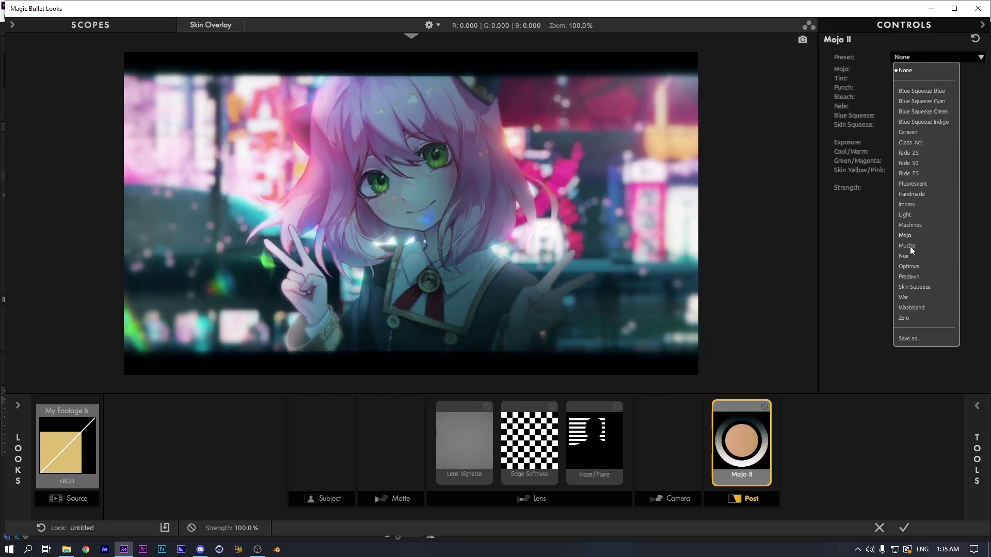
# Browse the Mojo II presets in Magic Bullet Looks
pyautogui.click(914, 62)
pyautogui.click(914, 57)
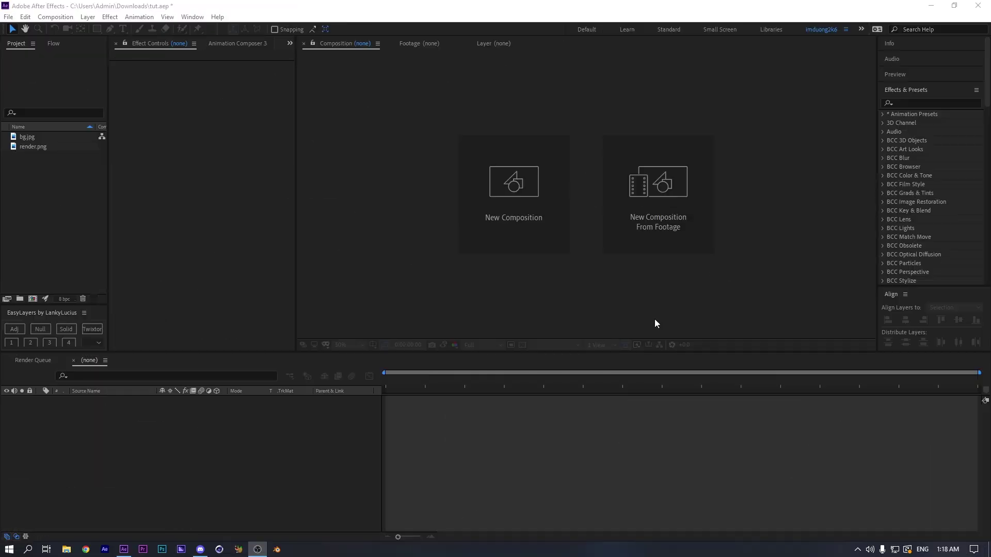
# Create a new composition named "Main"
pyautogui.click(533, 244)
pyautogui.write('Main')
pyautogui.press('Return')
# Add bg.jpg and render.png to the Main composition's timeline, with render.png above the background
pyautogui.click(66, 217)
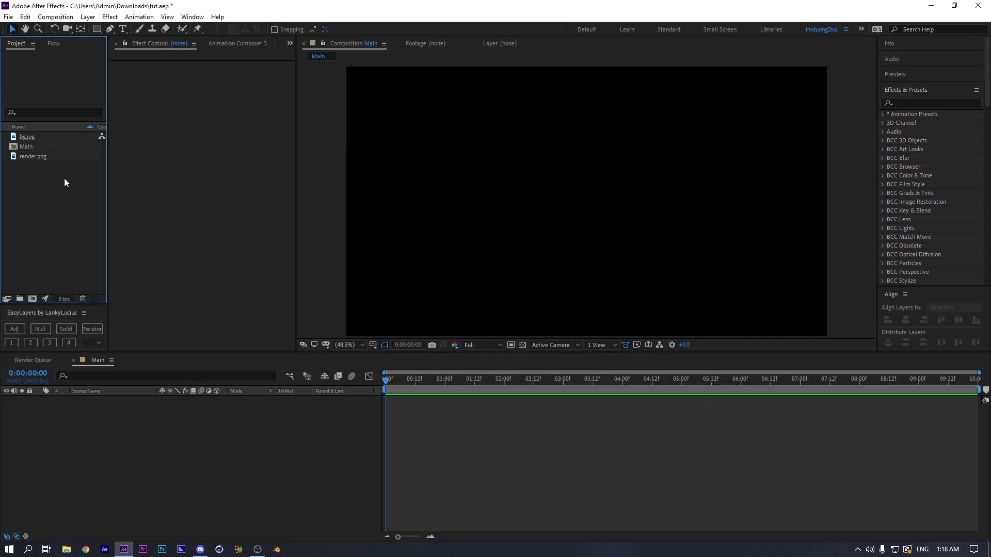
pyautogui.click(47, 141)
pyautogui.keyDown('ctrl'); pyautogui.click(33, 157); pyautogui.keyUp('ctrl')
pyautogui.moveTo(33, 156); pyautogui.dragTo(117, 422)
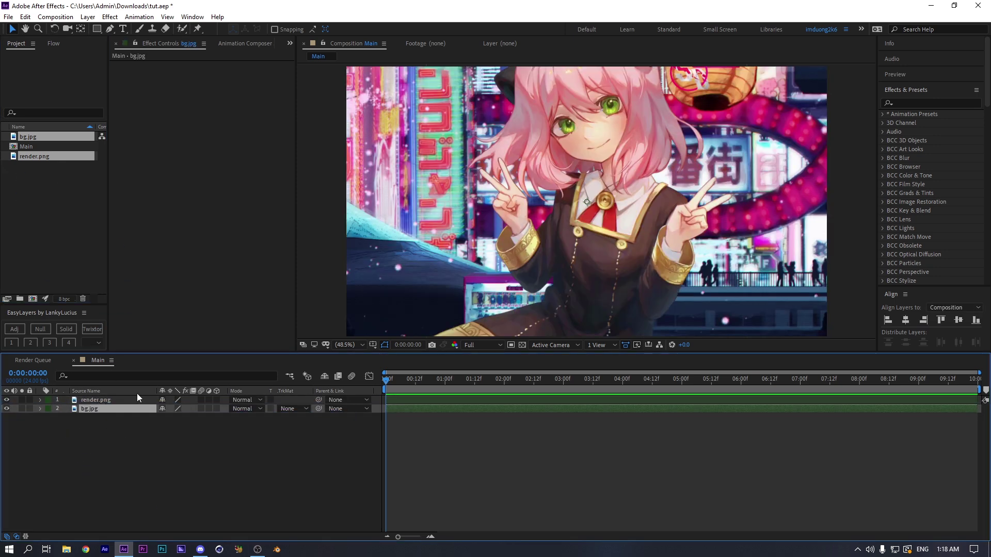
# Scale the bg.jpg layer to 47% so the whole street scene fills the frame
pyautogui.press('s')
pyautogui.moveTo(174, 418); pyautogui.dragTo(148, 419)
pyautogui.click(188, 487)
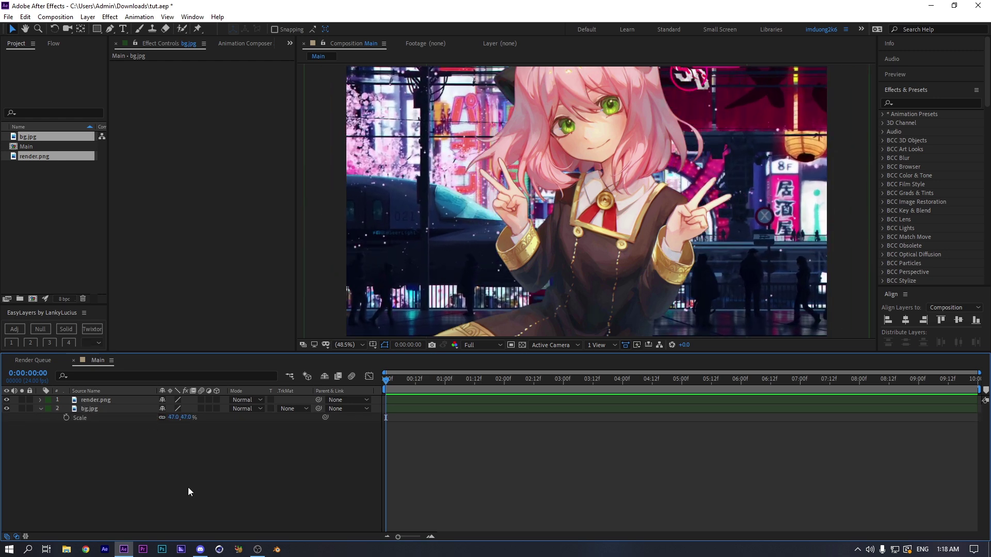
# Scale the render.png layer to 84% and shift the character slightly down and to the left
pyautogui.click(122, 401)
pyautogui.press('s')
pyautogui.moveTo(173, 409)
pyautogui.mouseDown()
pyautogui.moveTo(375, 390)
pyautogui.moveTo(173, 411)
pyautogui.moveTo(181, 409)
pyautogui.mouseUp()
pyautogui.moveTo(628, 241)
pyautogui.mouseDown()
pyautogui.moveTo(623, 288)
pyautogui.moveTo(619, 255)
pyautogui.mouseUp()
# Pre-compose the render.png layer as "render.png Comp 1", moving all attributes into the new composition
pyautogui.click(147, 399)
pyautogui.hotkey('ctrl', 'shift', 'c')
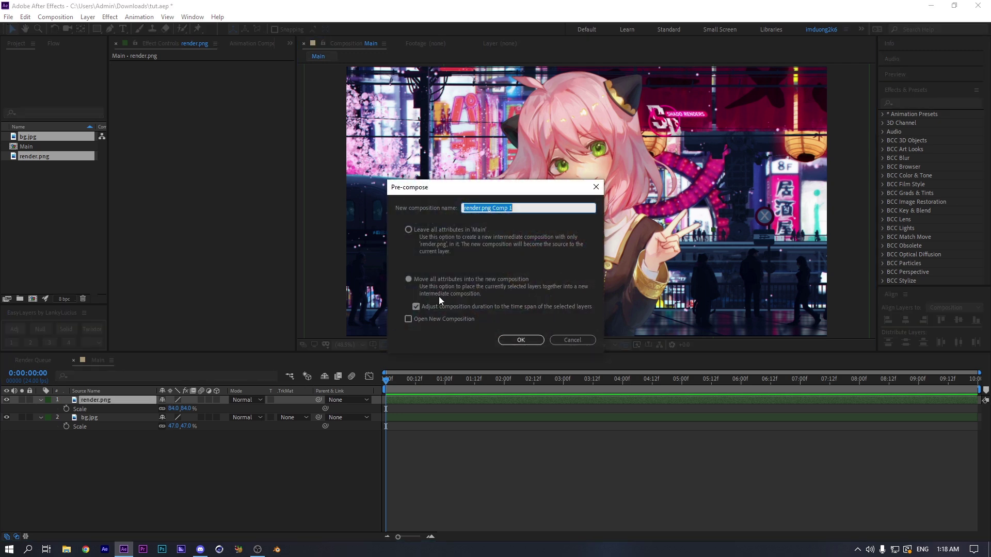
pyautogui.click(519, 341)
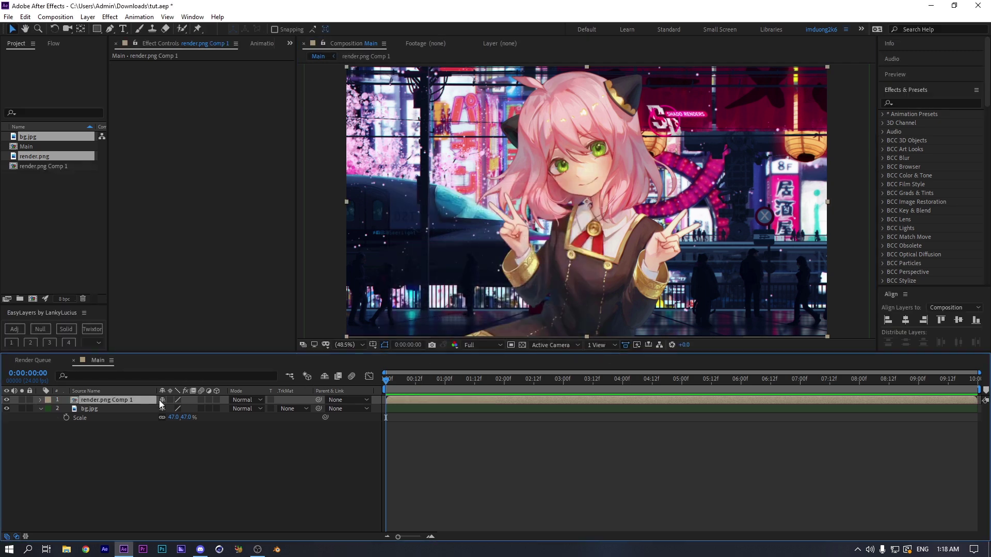
# Inside render.png Comp 1, draw a closed six-point Pen mask around the Shado Renders logo on the render.png layer
pyautogui.doubleClick(141, 401)
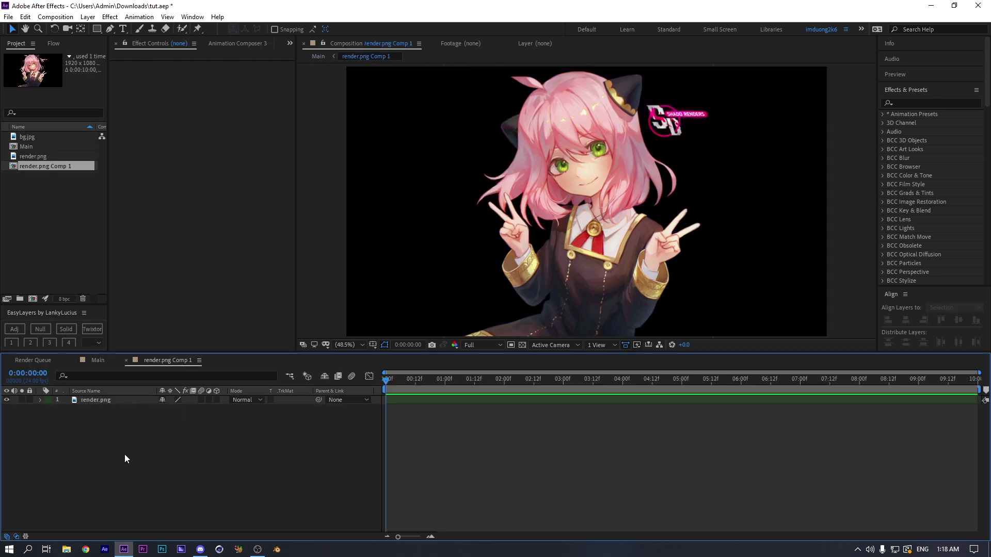
pyautogui.click(121, 400)
pyautogui.click(111, 29)
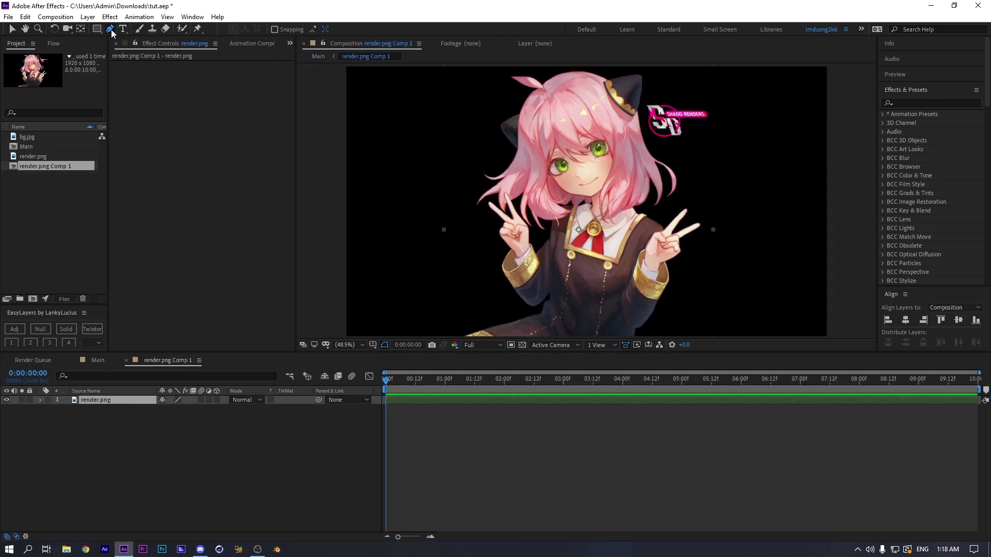
pyautogui.click(644, 99)
pyautogui.click(643, 124)
pyautogui.click(656, 142)
pyautogui.click(703, 150)
pyautogui.click(735, 110)
pyautogui.click(705, 90)
pyautogui.click(644, 99)
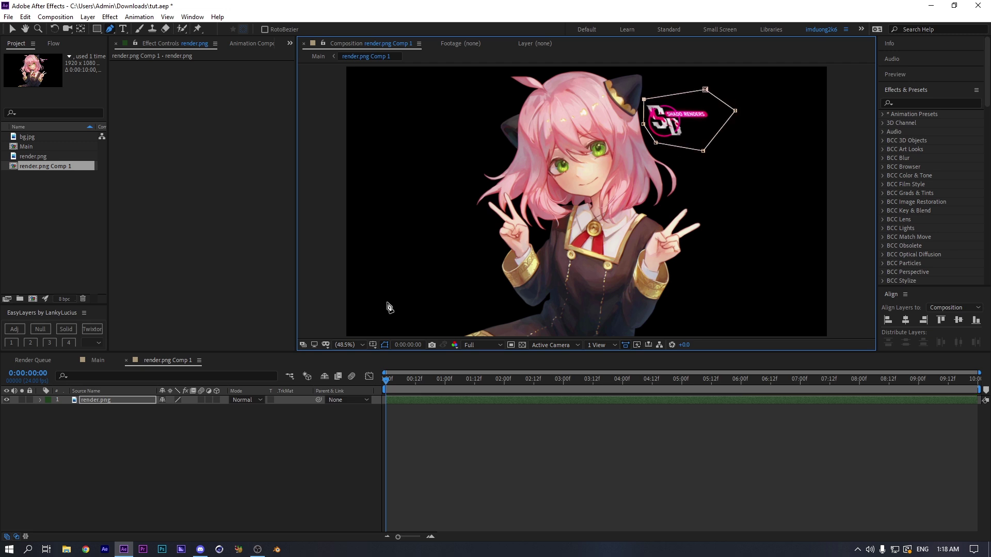
# Invert Mask 1 on the render.png layer to hide the logo and keep the character
pyautogui.click(139, 401)
pyautogui.press('m')
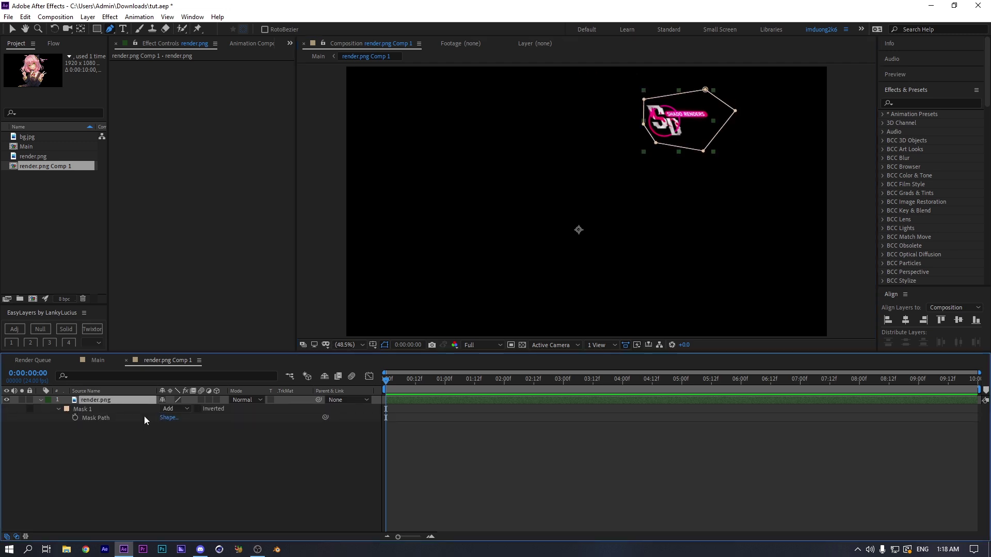
pyautogui.click(198, 408)
pyautogui.click(222, 442)
# Set the height of render.png Comp 1 to 1618 px to fit the full render, and return to the Main composition
pyautogui.moveTo(52, 157); pyautogui.dragTo(548, 211)
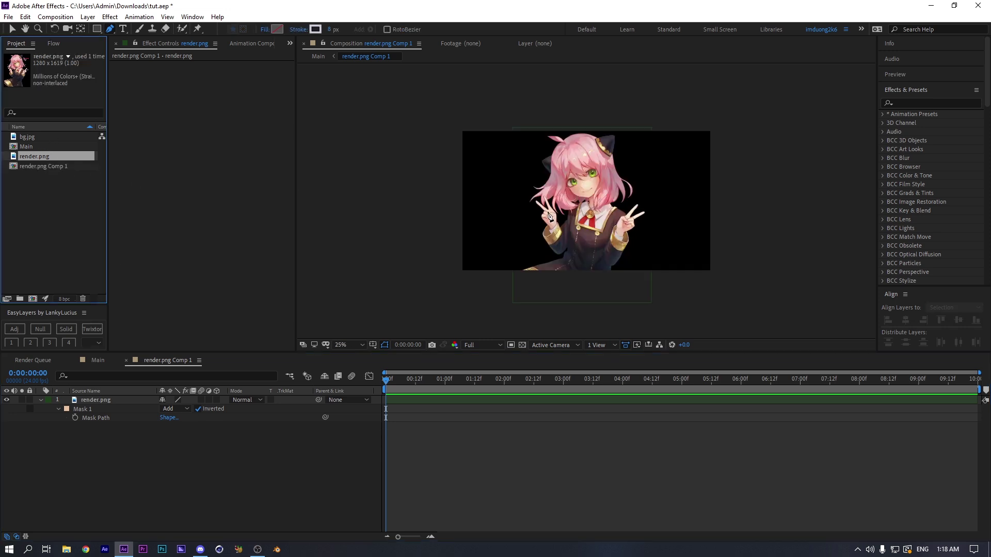
pyautogui.click(260, 450)
pyautogui.hotkey('ctrl', 'k')
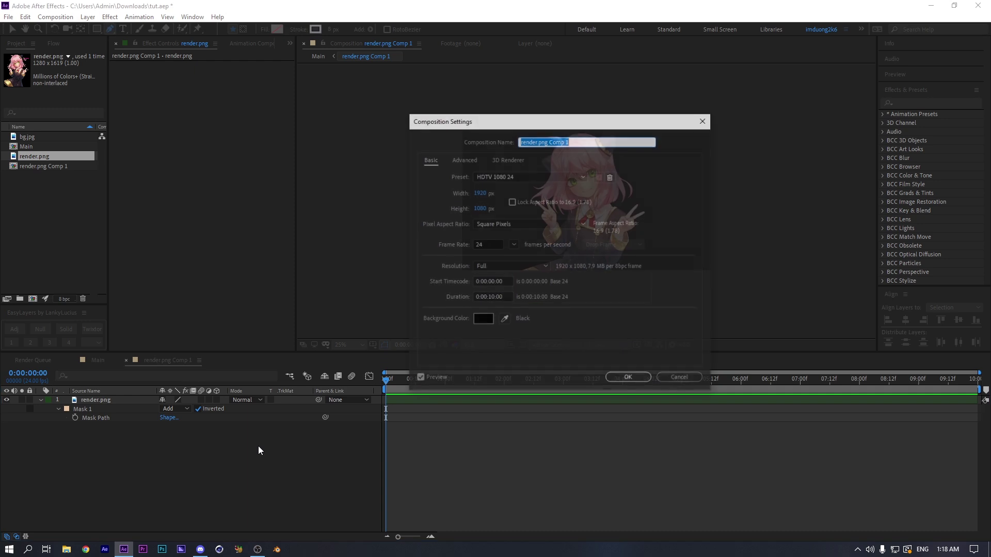
pyautogui.moveTo(646, 208); pyautogui.dragTo(765, 217)
pyautogui.click(629, 378)
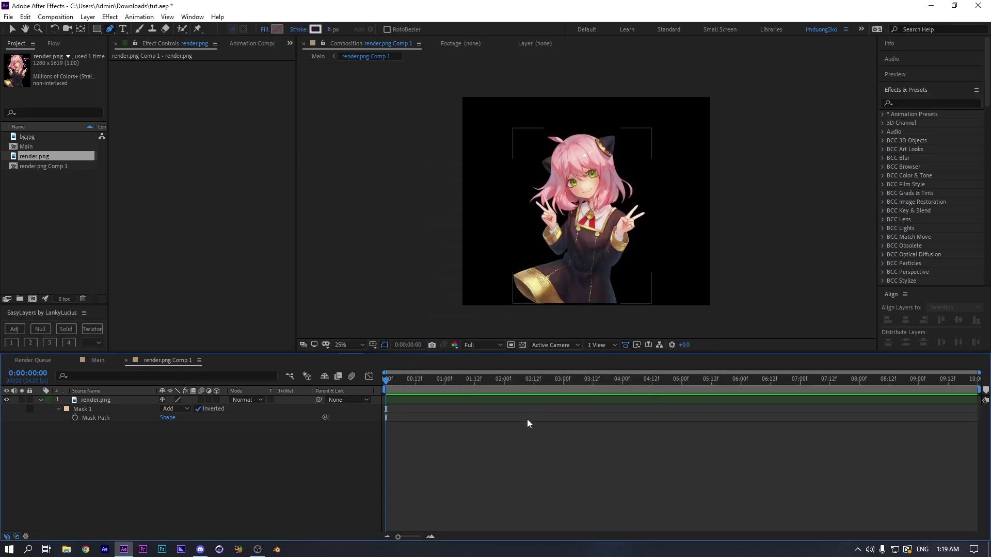
pyautogui.click(96, 361)
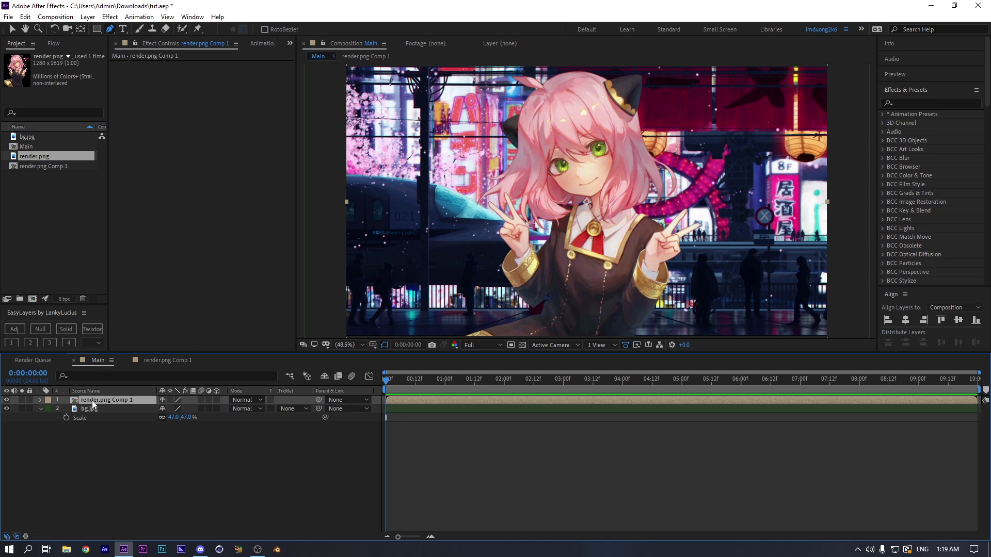
# Scale render.png to 70% inside render.png Comp 1, move it down slightly, and return to the Main composition
pyautogui.press('s')
pyautogui.doubleClick(141, 403)
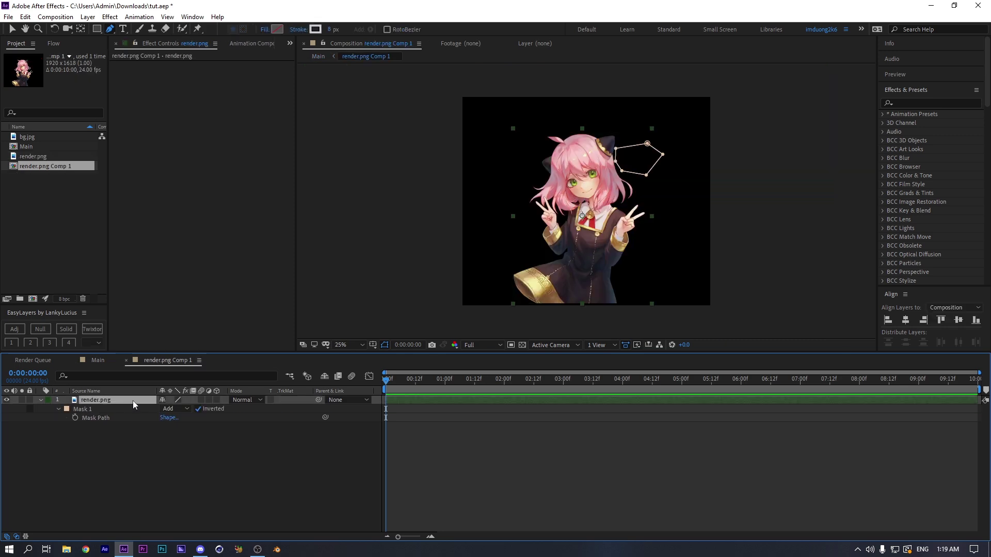
pyautogui.moveTo(168, 409); pyautogui.dragTo(166, 409)
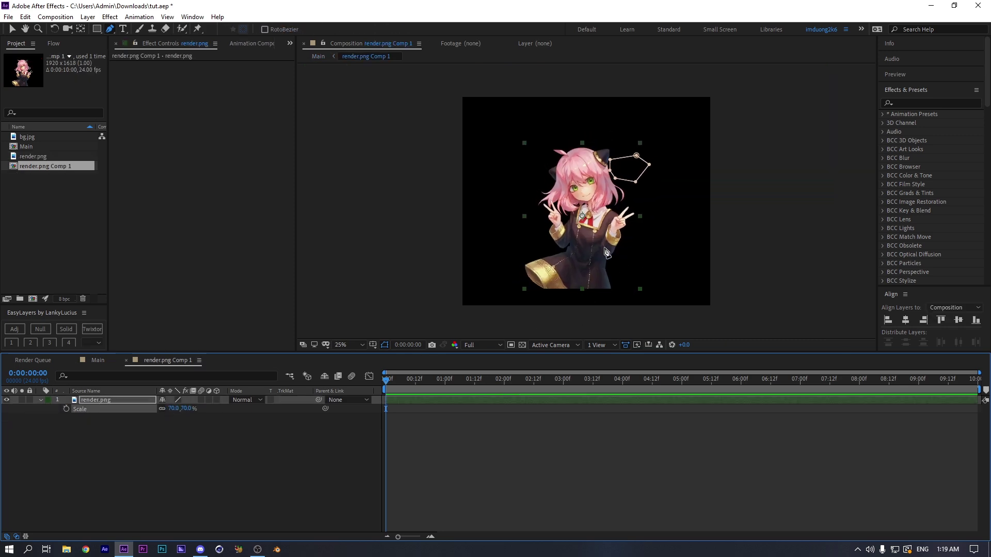
pyautogui.press('v')
pyautogui.moveTo(599, 251); pyautogui.dragTo(599, 259)
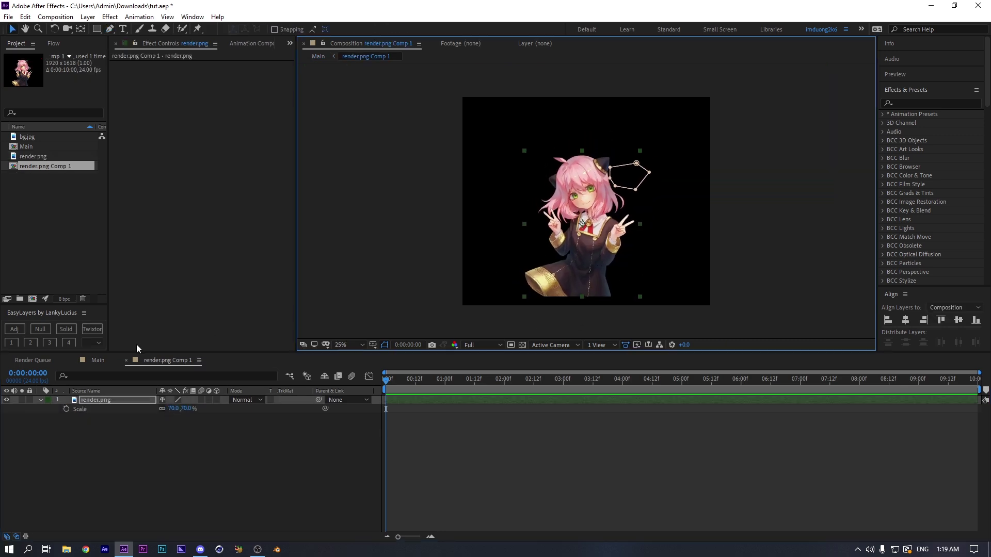
pyautogui.click(97, 360)
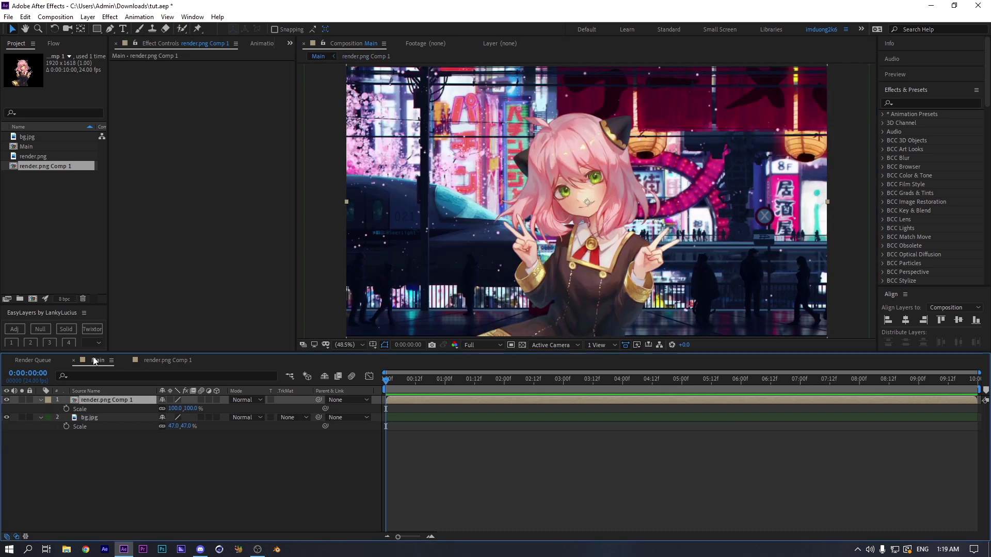
# Scale render.png to 110% inside render.png Comp 1, shift it slightly downward, and return to the Main composition
pyautogui.click(178, 360)
pyautogui.moveTo(549, 291); pyautogui.dragTo(549, 284)
pyautogui.click(98, 402)
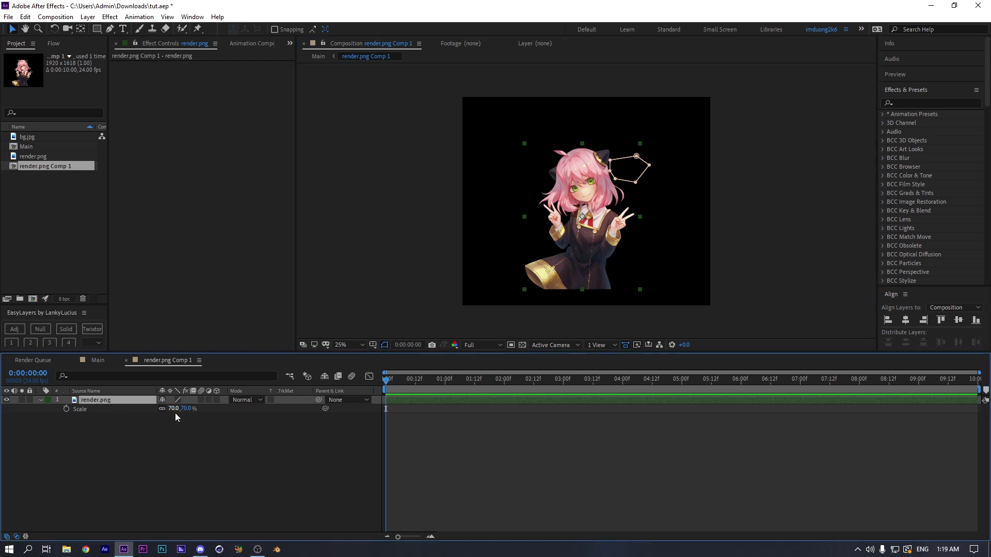
pyautogui.moveTo(170, 412); pyautogui.dragTo(190, 412)
pyautogui.click(613, 211)
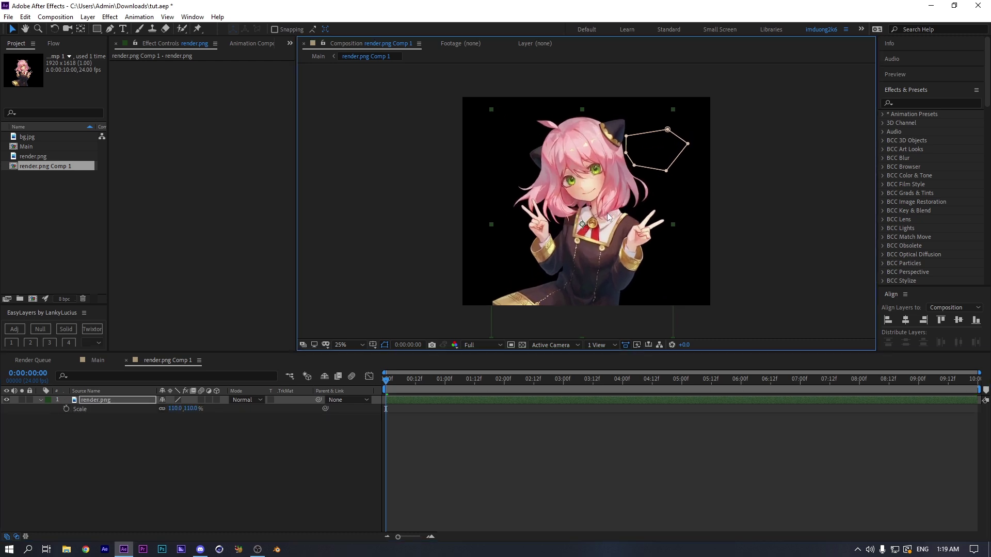
pyautogui.click(98, 360)
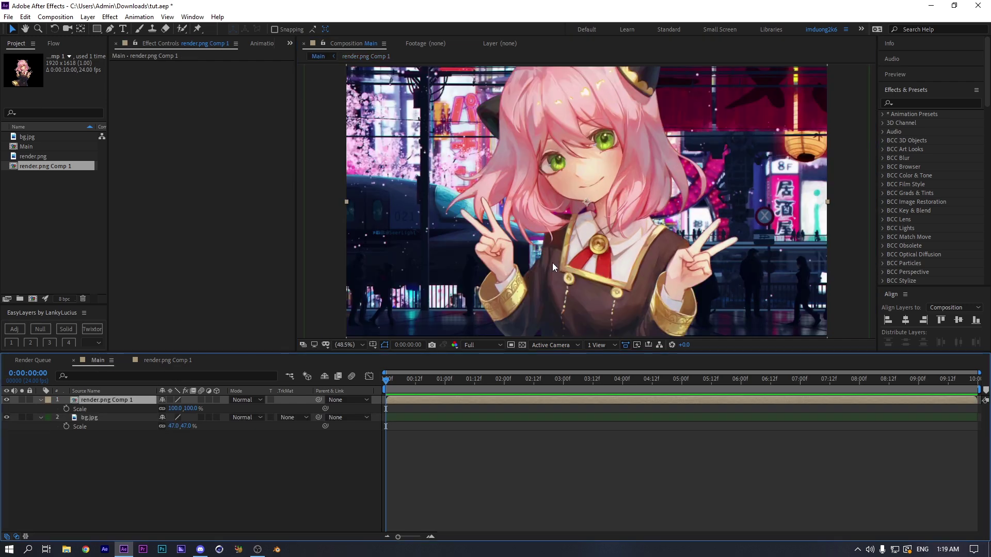
pyautogui.doubleClick(142, 403)
pyautogui.click(97, 360)
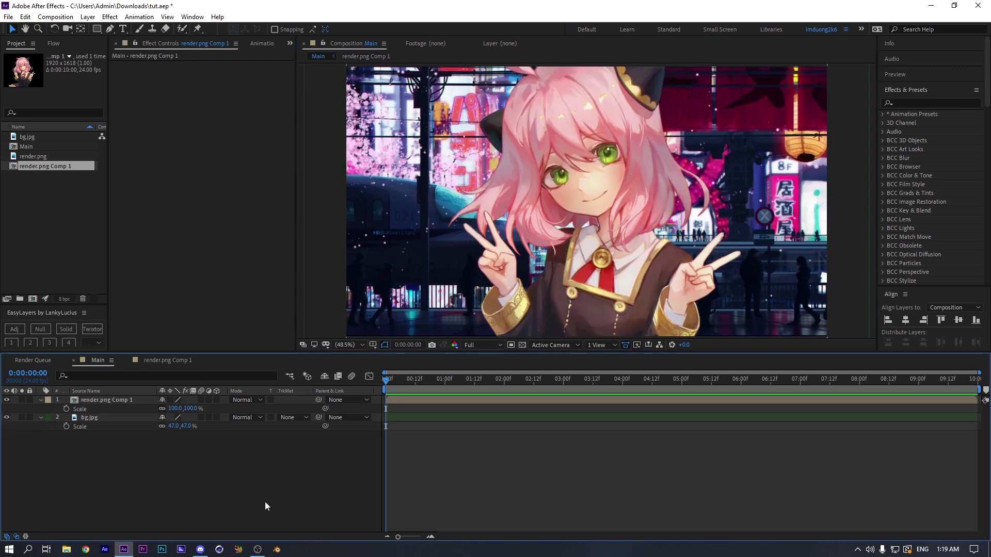
# Apply the Drop Shadow effect to the render.png Comp 1 layer and set its direction to 123°
pyautogui.click(115, 401)
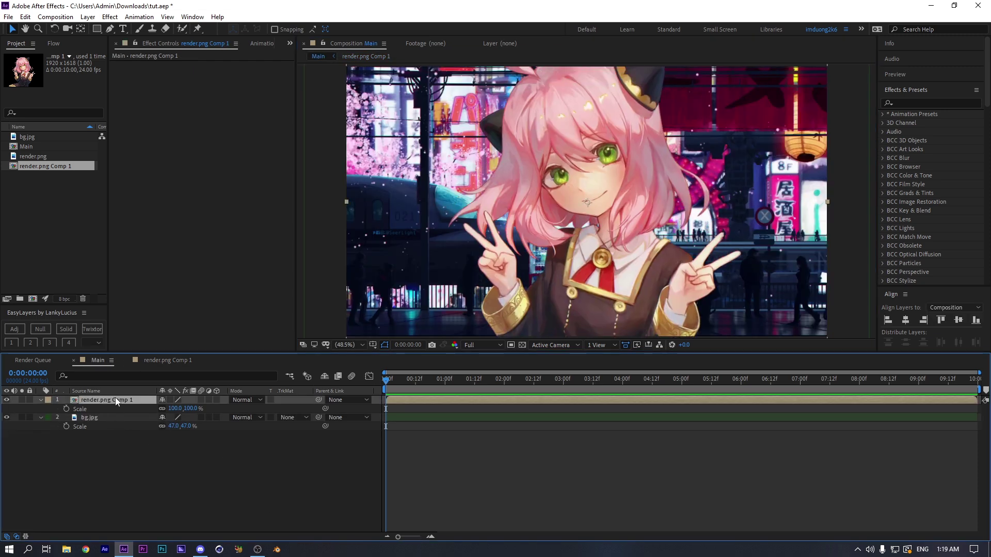
pyautogui.hotkey('ctrl', 'space')
pyautogui.write('drop')
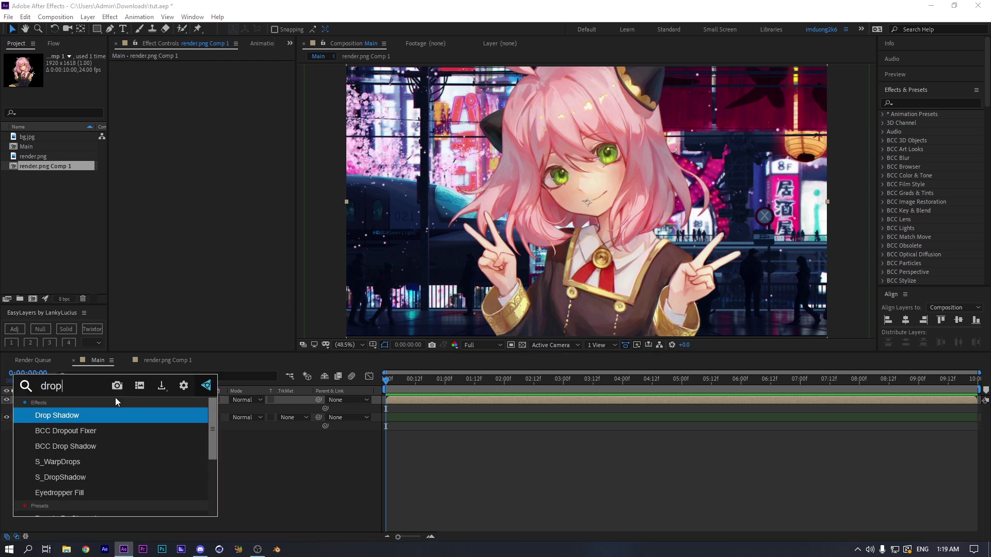
pyautogui.press('Return')
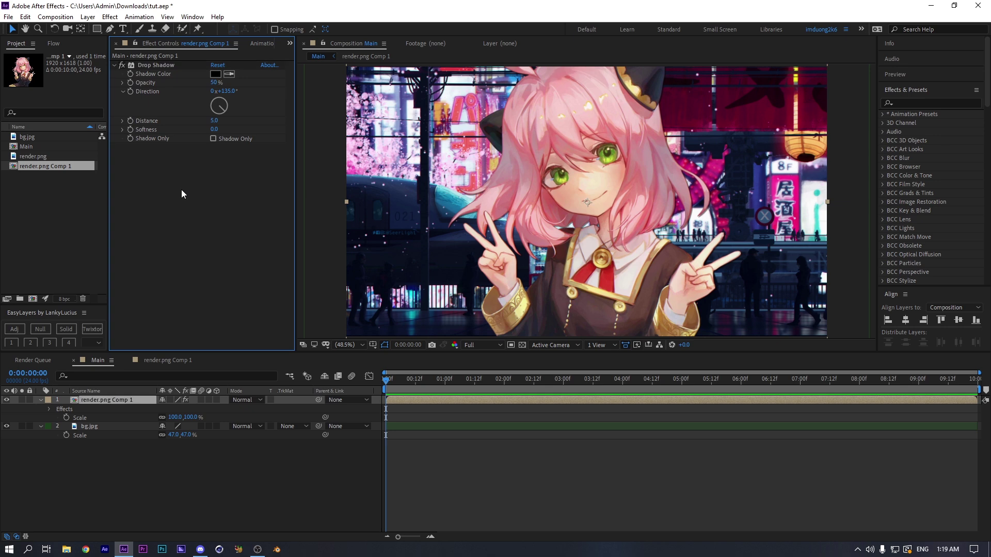
pyautogui.moveTo(222, 108); pyautogui.dragTo(235, 117)
# Add the Set Matte effect below Drop Shadow on the render.png Comp 1 layer
pyautogui.hotkey('ctrl', 'space')
pyautogui.write('ds')
pyautogui.press('BackSpace')
pyautogui.press('BackSpace')
pyautogui.write('se')
pyautogui.click(110, 271)
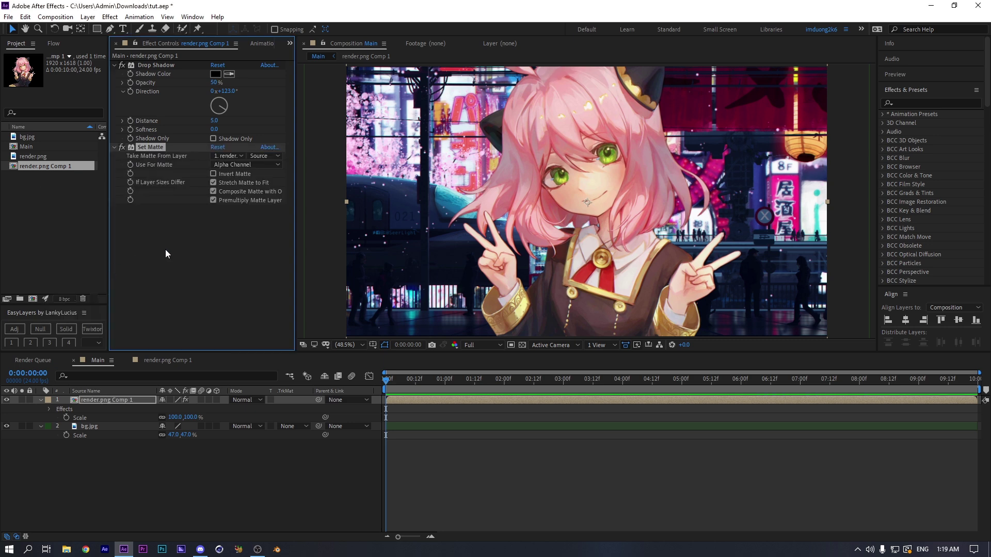
pyautogui.hotkey('ctrl', 'space')
pyautogui.write('cc')
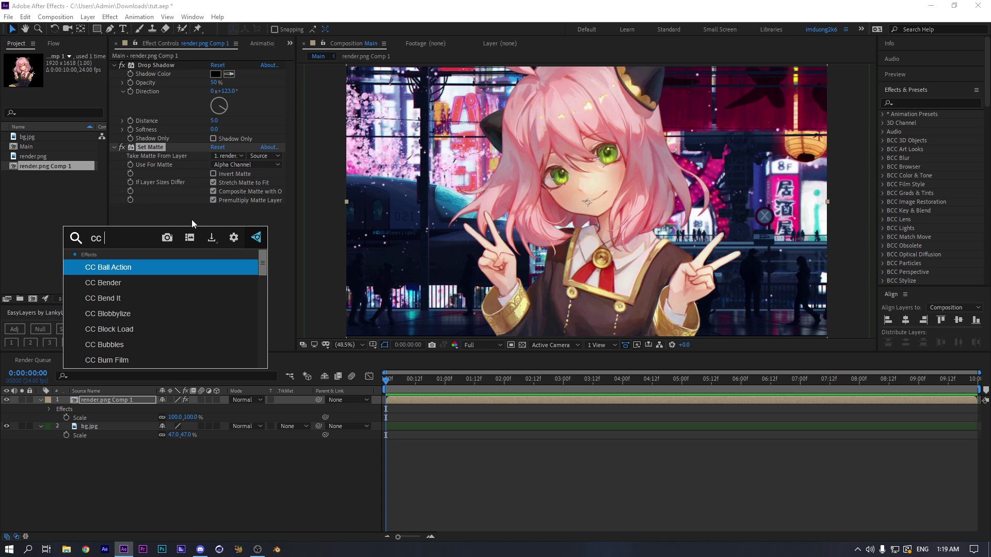
pyautogui.write(' com')
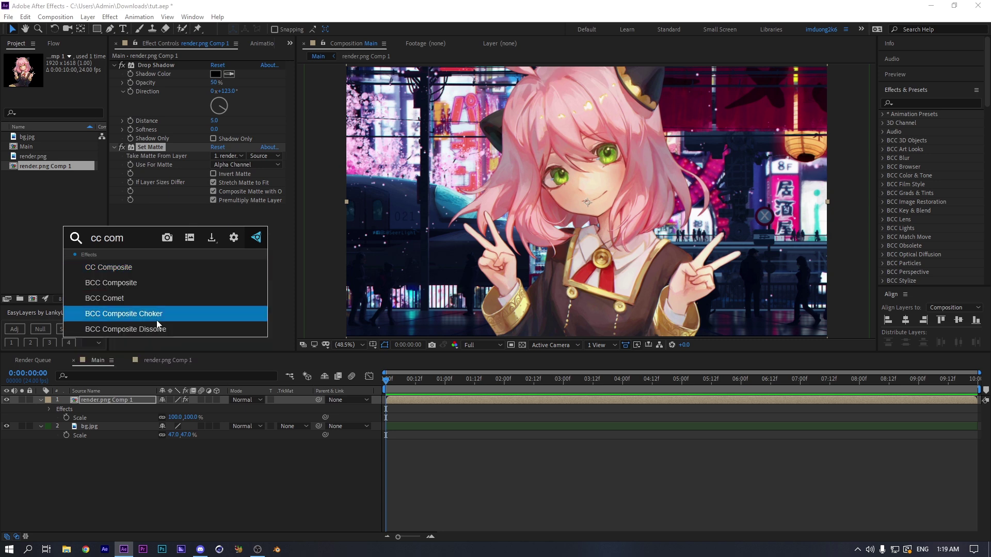
pyautogui.click(116, 289)
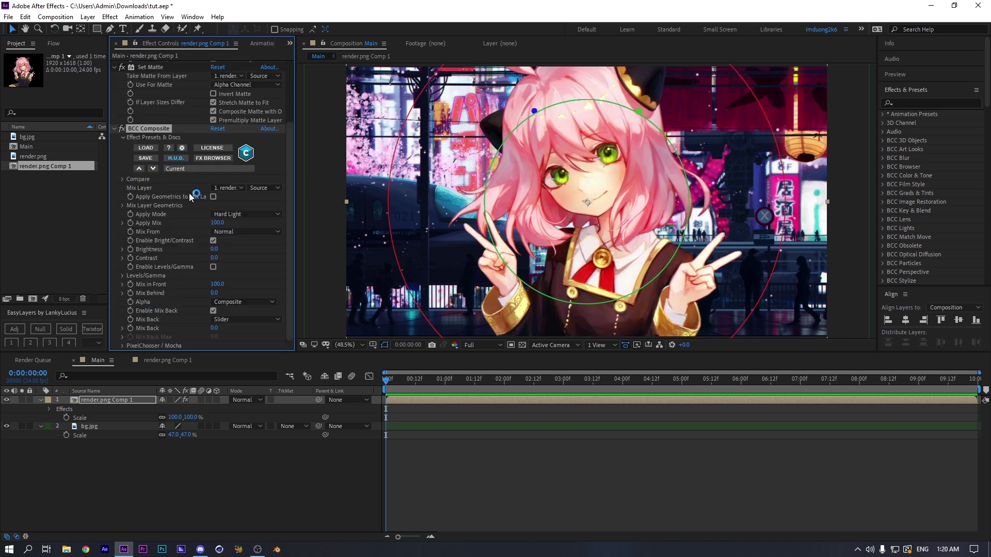
pyautogui.press('Delete')
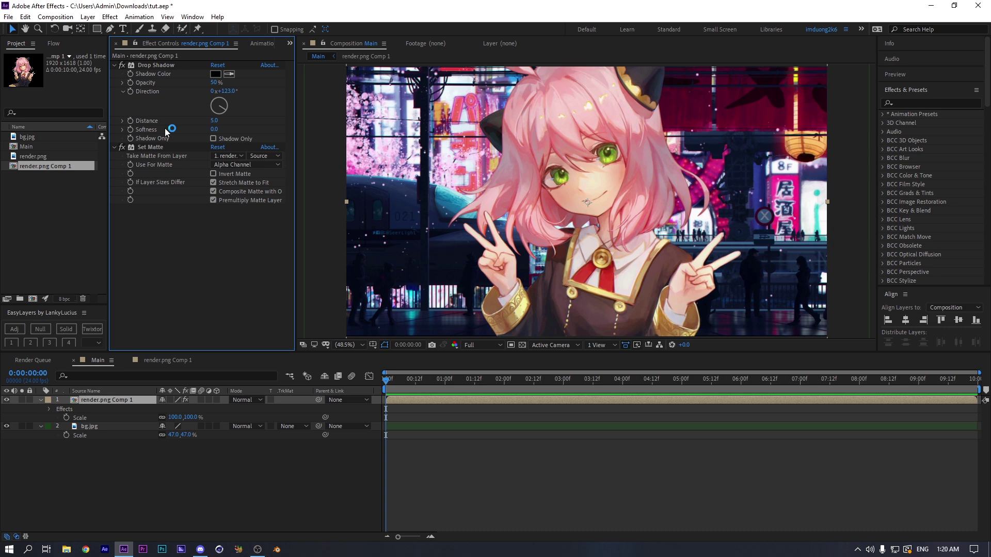
# Add the CC Composite effect below Set Matte and enable Shadow Only in Drop Shadow
pyautogui.hotkey('ctrl', 'space')
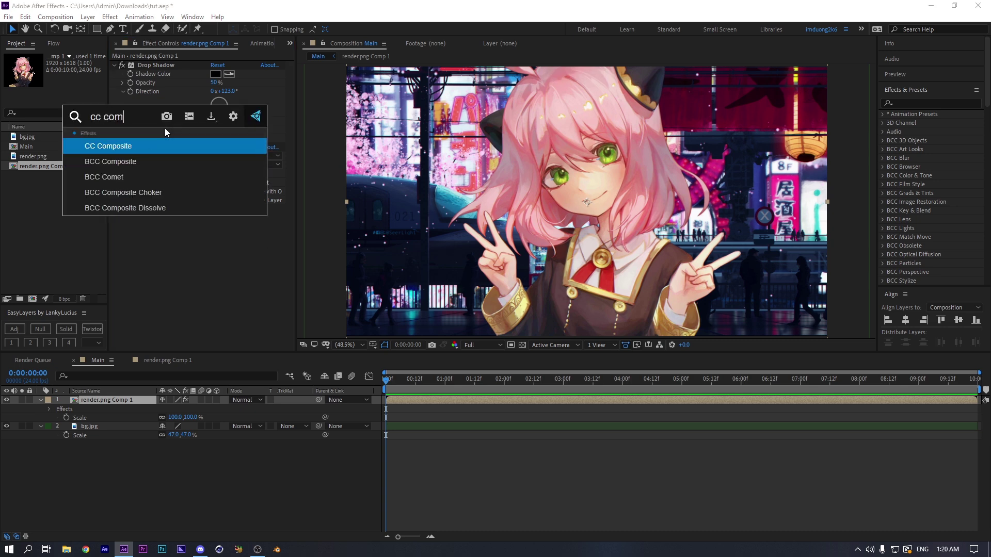
pyautogui.press('Return')
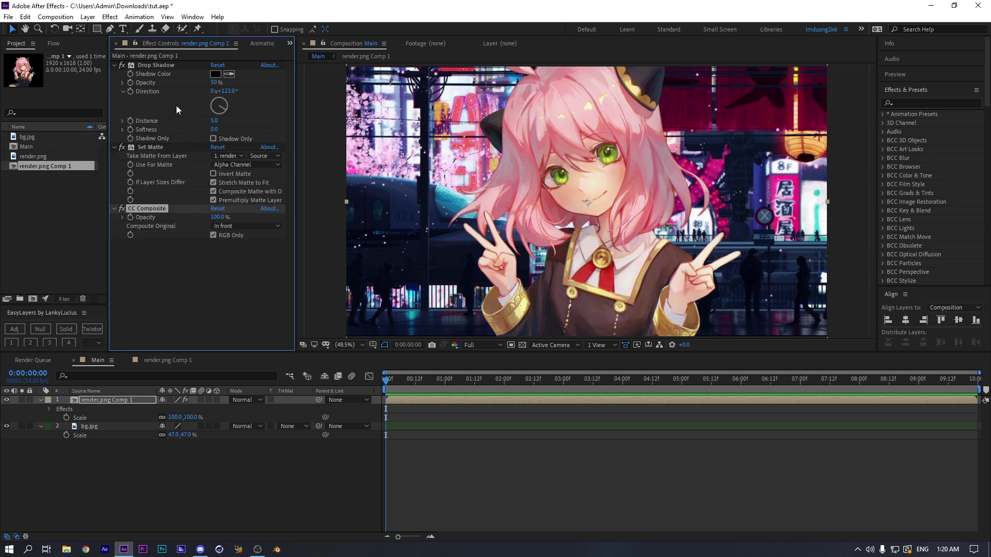
pyautogui.click(191, 106)
pyautogui.click(213, 139)
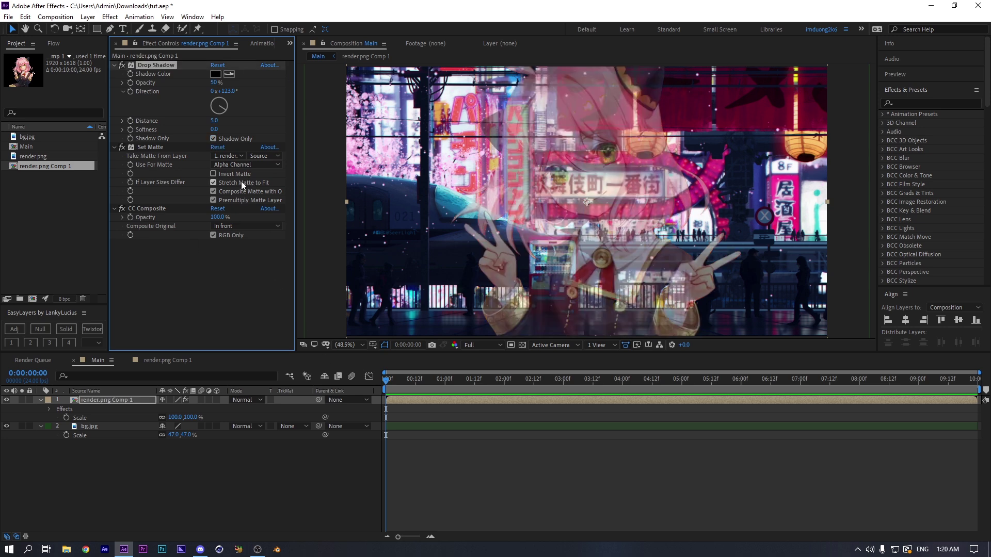
# Set Composite Original in CC Composite to Multiply and turn off RGB Only
pyautogui.click(222, 227)
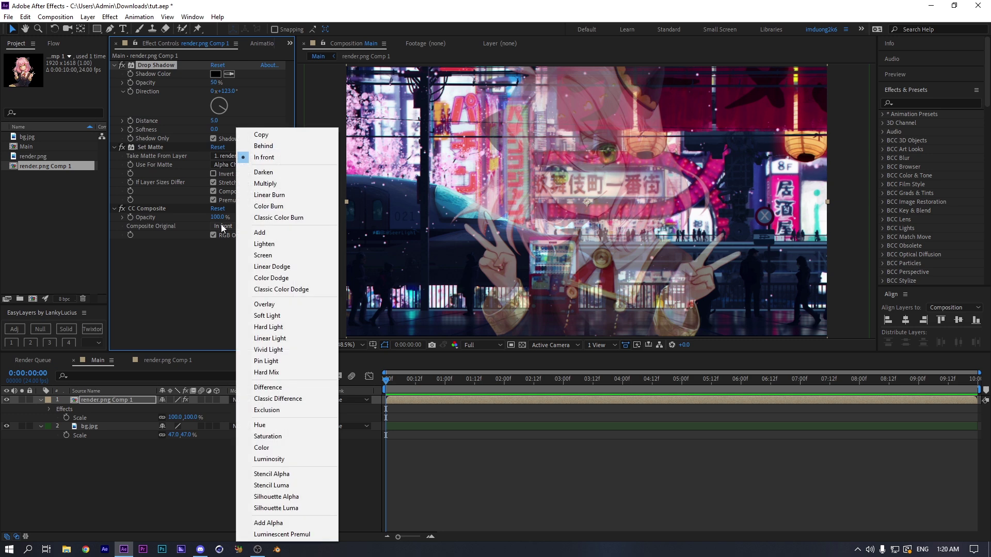
pyautogui.click(271, 185)
pyautogui.click(214, 236)
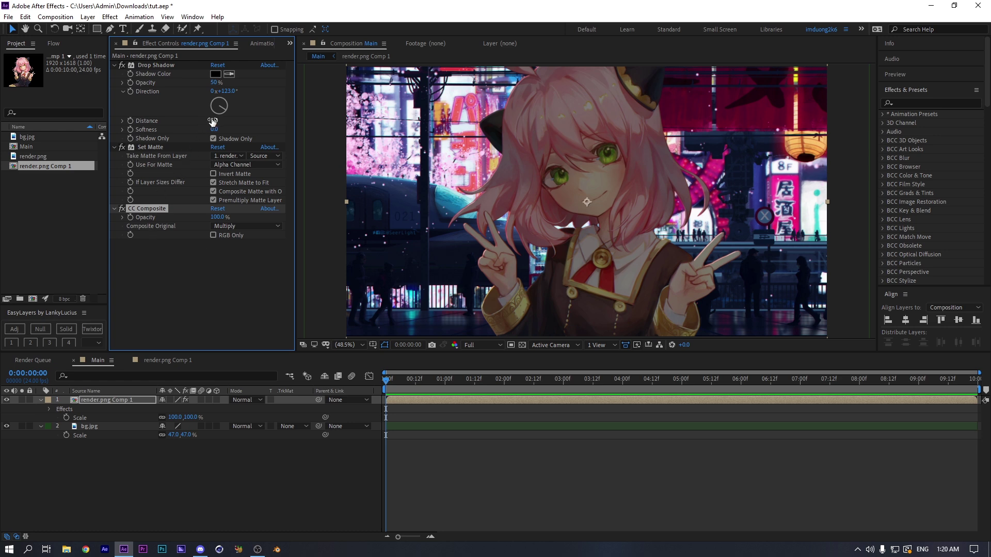
# Set the Drop Shadow distance to 36, softness to 87 and direction to 138°
pyautogui.moveTo(213, 122); pyautogui.dragTo(239, 135)
pyautogui.moveTo(214, 129)
pyautogui.mouseDown()
pyautogui.moveTo(255, 130)
pyautogui.moveTo(221, 123)
pyautogui.moveTo(232, 114)
pyautogui.moveTo(233, 129)
pyautogui.mouseUp()
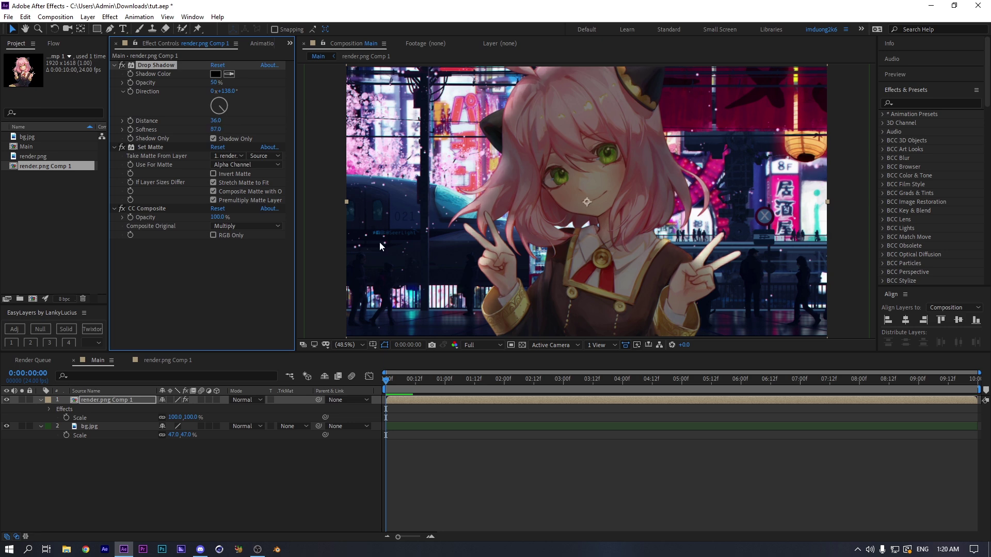
pyautogui.click(599, 483)
pyautogui.click(232, 286)
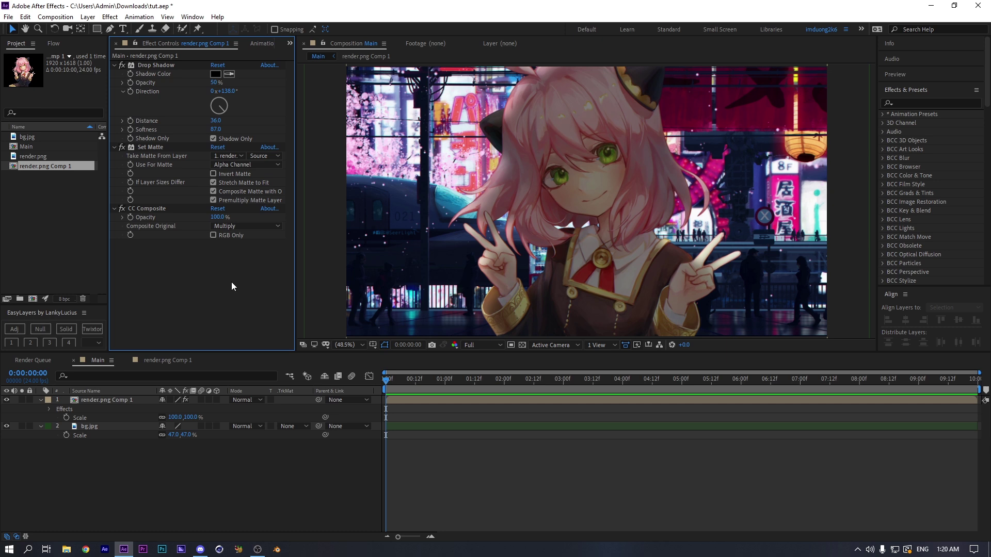
# Collapse the three existing effects and add a Curves effect to the render.png Comp 1 layer
pyautogui.click(114, 65)
pyautogui.click(114, 74)
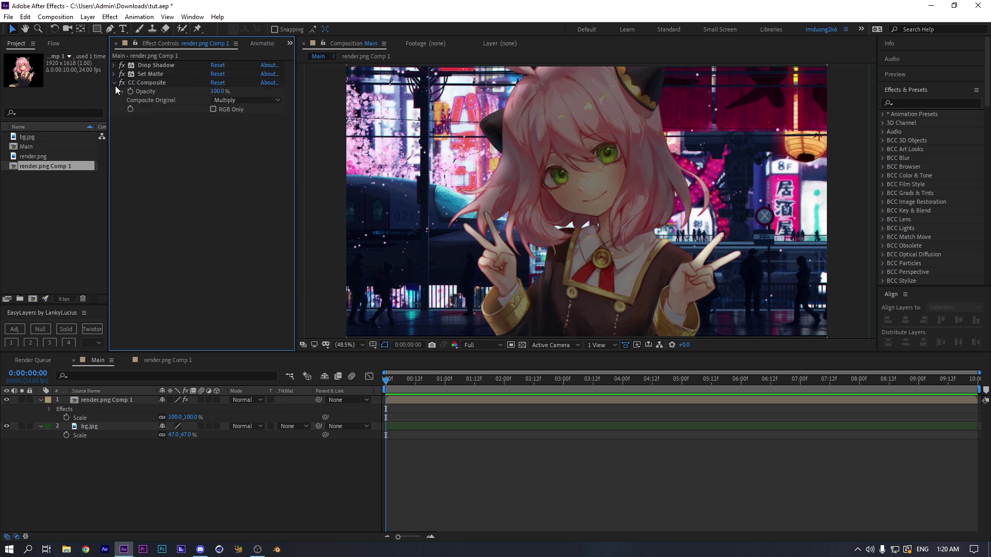
pyautogui.click(114, 83)
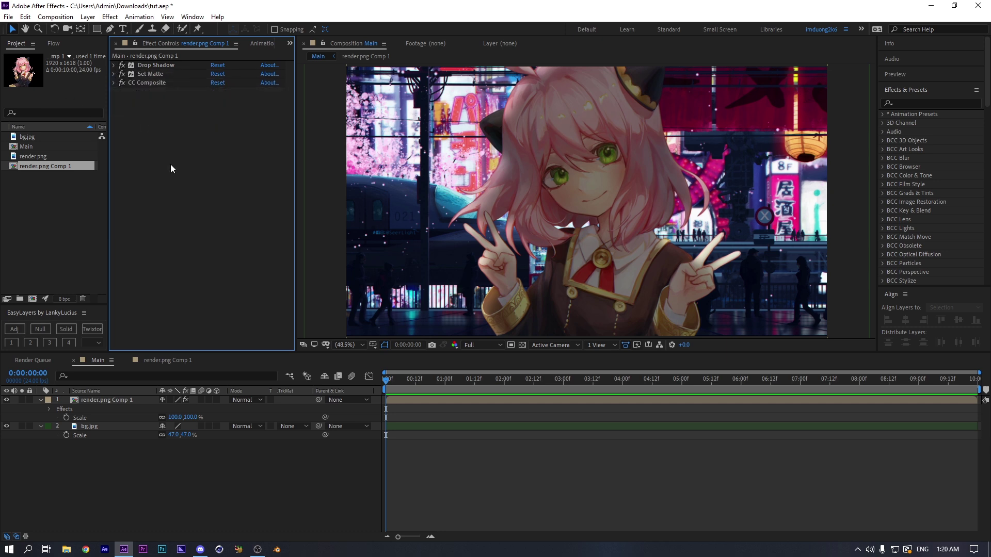
pyautogui.hotkey('ctrl', 'space')
pyautogui.click(125, 400)
pyautogui.hotkey('ctrl', 'space')
pyautogui.write('curv')
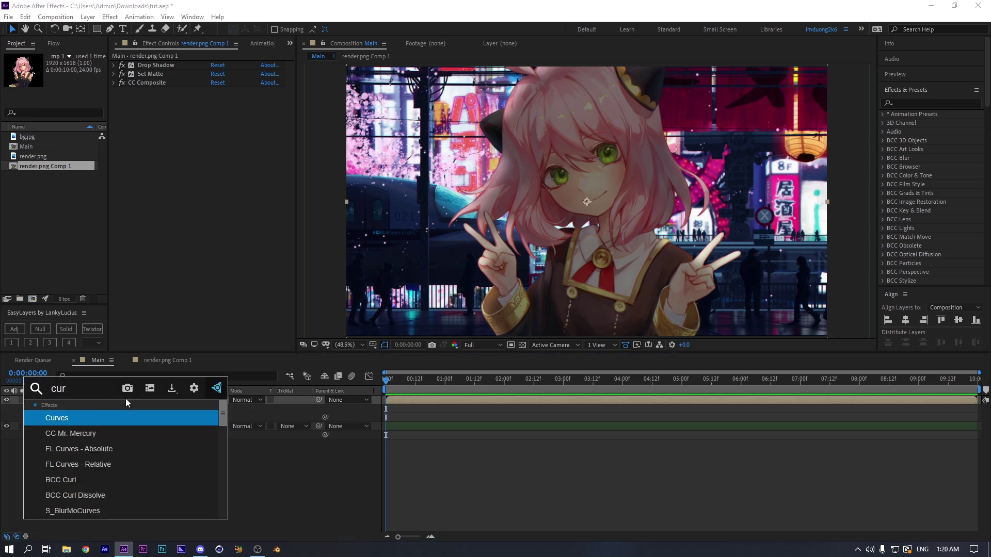
pyautogui.press('Return')
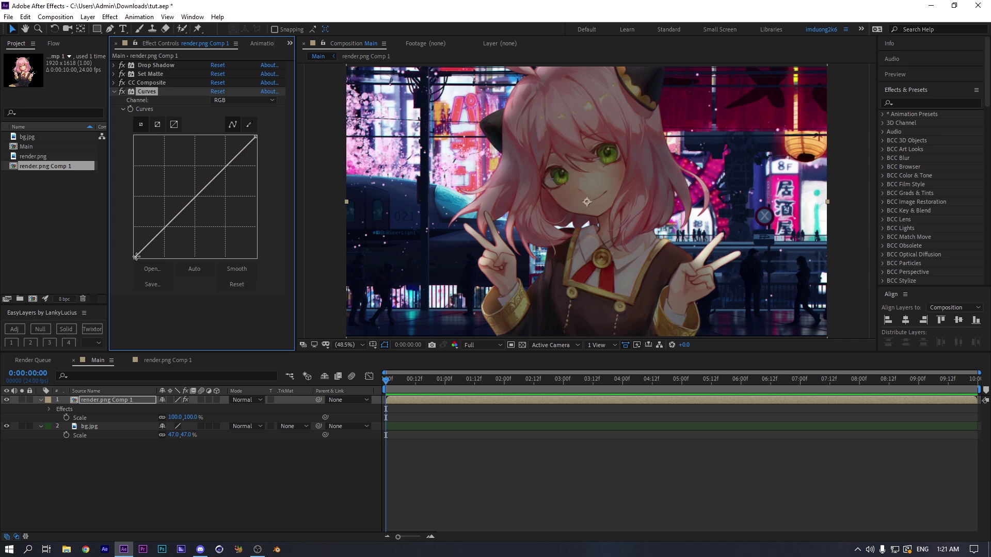
# Deepen the shadows slightly with the RGB curve, and raise the midtones of the Blue curve
pyautogui.moveTo(137, 259)
pyautogui.mouseDown()
pyautogui.moveTo(150, 272)
pyautogui.moveTo(143, 272)
pyautogui.mouseUp()
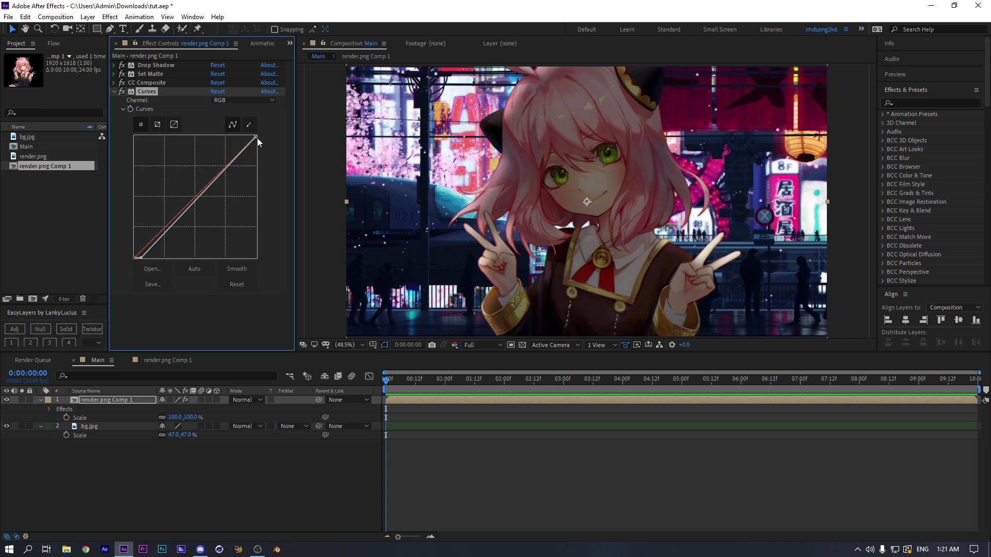
pyautogui.moveTo(255, 137); pyautogui.dragTo(205, 187)
pyautogui.click(243, 100)
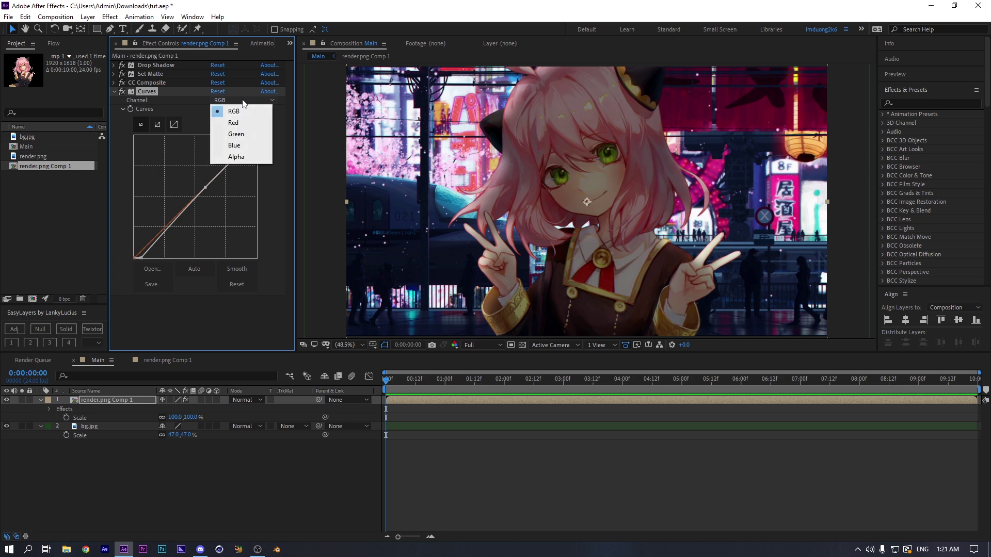
pyautogui.click(235, 145)
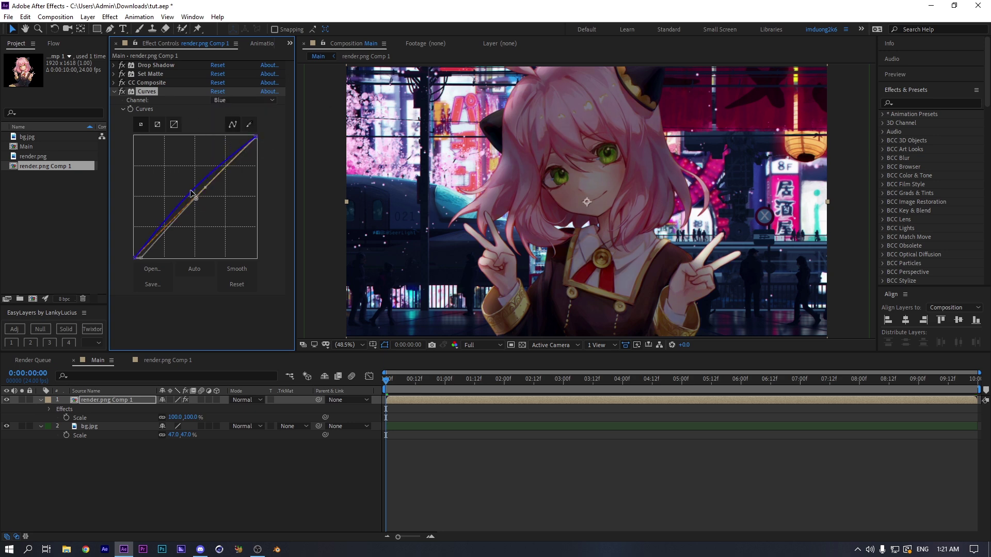
pyautogui.moveTo(195, 198)
pyautogui.mouseDown()
pyautogui.moveTo(172, 184)
pyautogui.moveTo(182, 194)
pyautogui.mouseUp()
# Lower the midtones of the Red curve slightly in the Curves effect
pyautogui.click(241, 101)
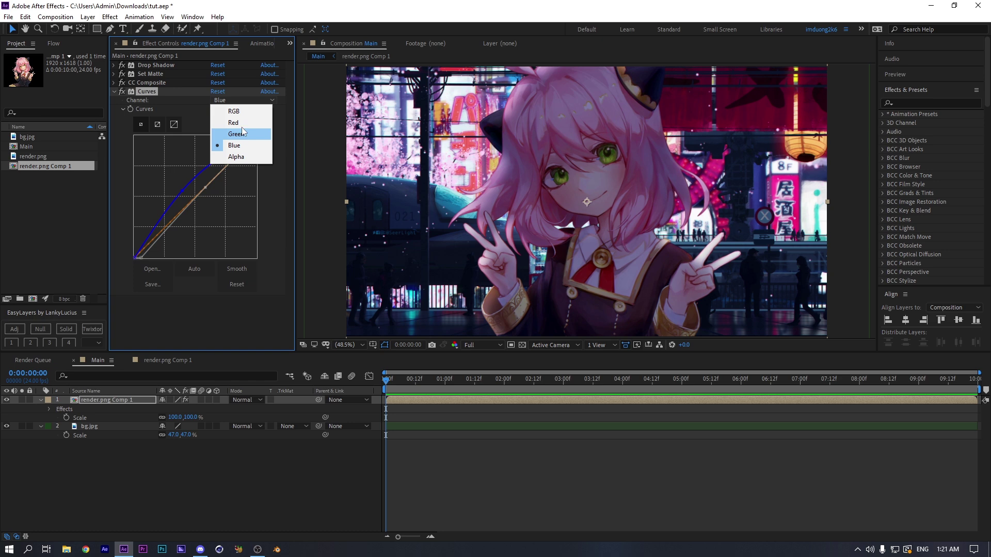
pyautogui.click(235, 123)
pyautogui.moveTo(194, 193); pyautogui.dragTo(200, 201)
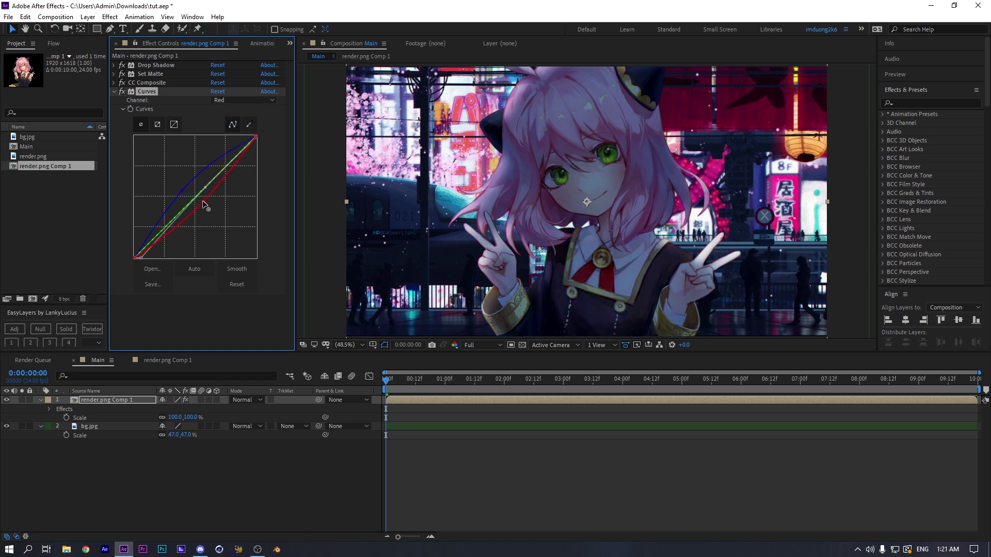
# Add a point just above the middle of the Green curve with only a slight adjustment, and collapse the Curves effect
pyautogui.click(241, 100)
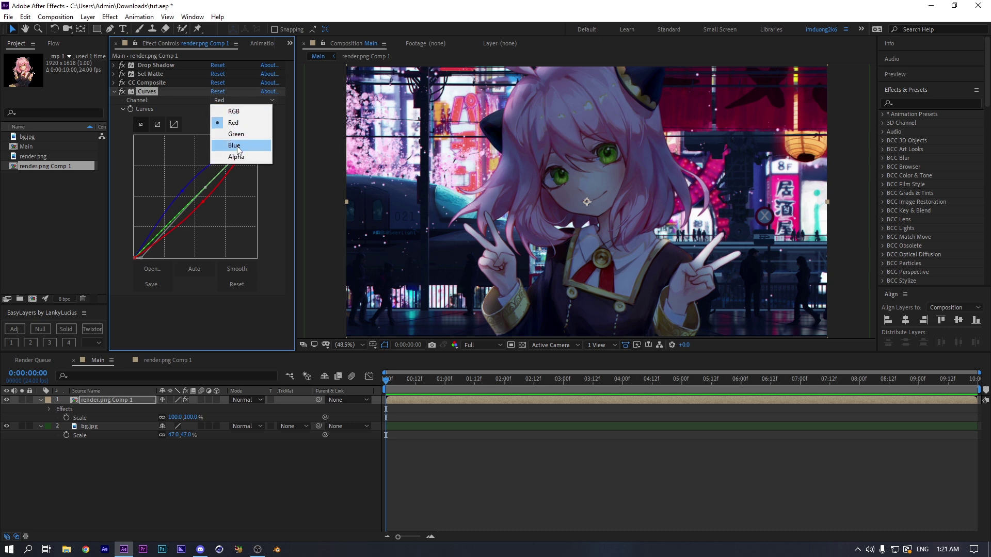
pyautogui.click(236, 133)
pyautogui.moveTo(208, 188)
pyautogui.mouseDown()
pyautogui.moveTo(211, 199)
pyautogui.moveTo(205, 187)
pyautogui.mouseUp()
pyautogui.click(125, 92)
pyautogui.click(125, 92)
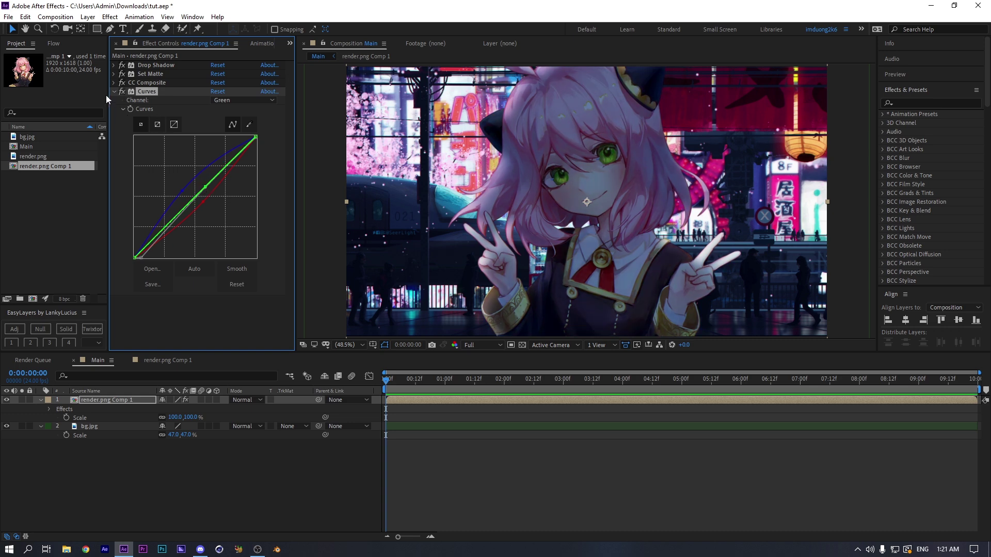
pyautogui.click(114, 91)
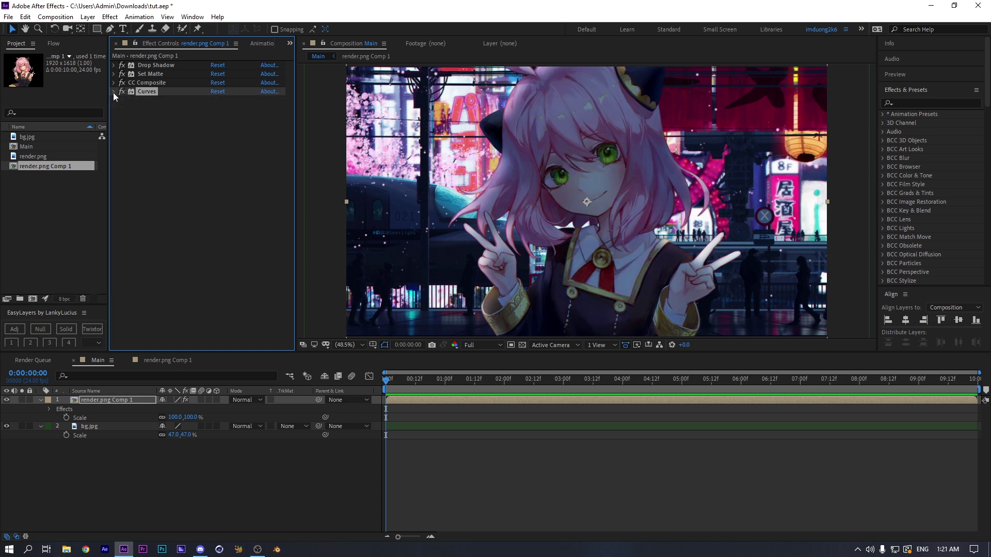
# Set the Drop Shadow opacity to 52%, distance to 52 and softness to 110
pyautogui.click(116, 64)
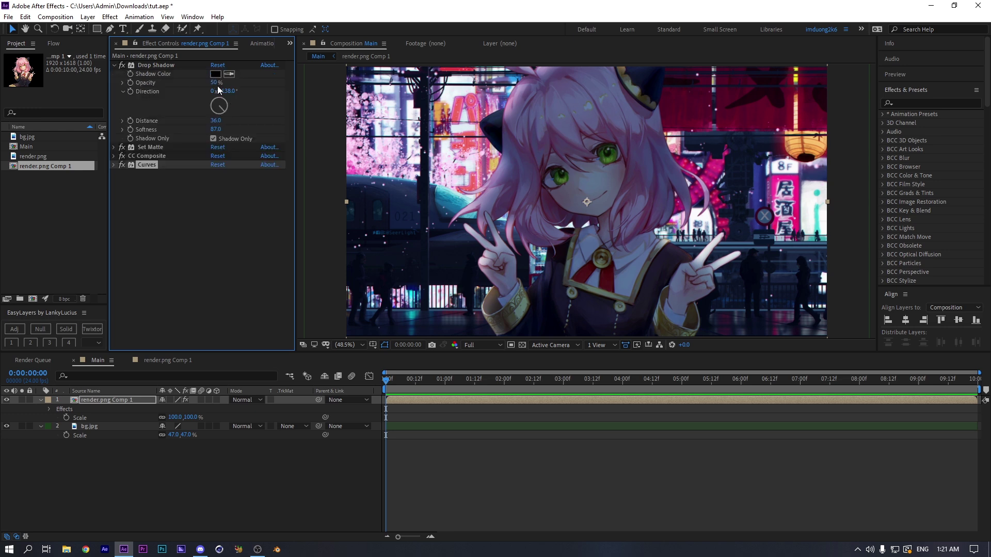
pyautogui.moveTo(215, 83)
pyautogui.mouseDown()
pyautogui.moveTo(249, 84)
pyautogui.moveTo(220, 83)
pyautogui.mouseUp()
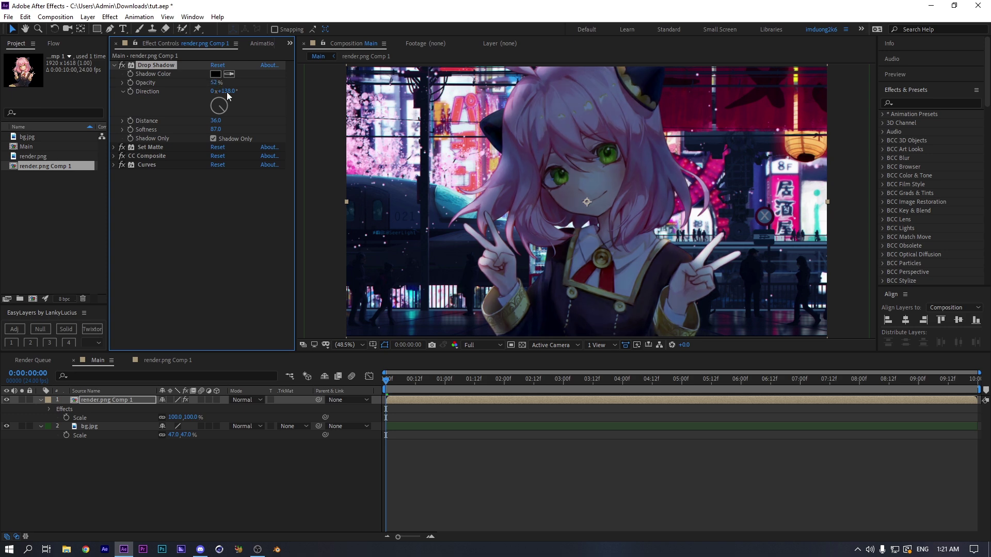
pyautogui.moveTo(216, 121); pyautogui.dragTo(233, 130)
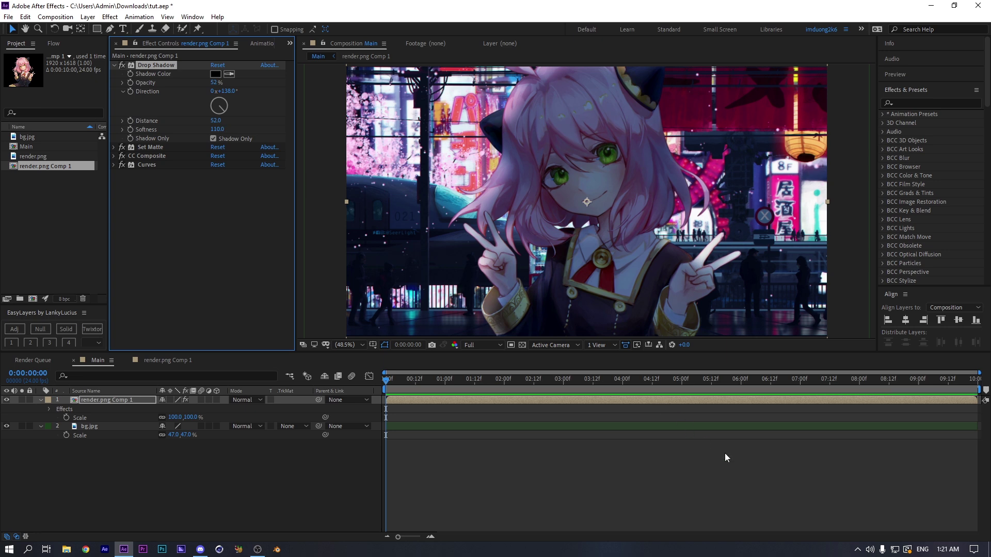
pyautogui.click(694, 459)
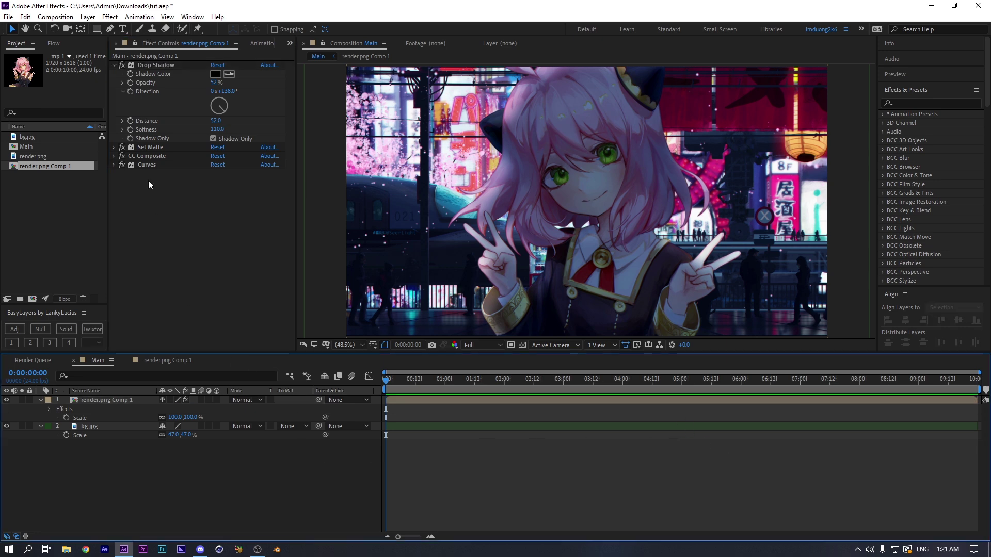
# Collapse the Drop Shadow effect and apply a Gradient Ramp effect to the render.png Comp 1 layer
pyautogui.click(113, 65)
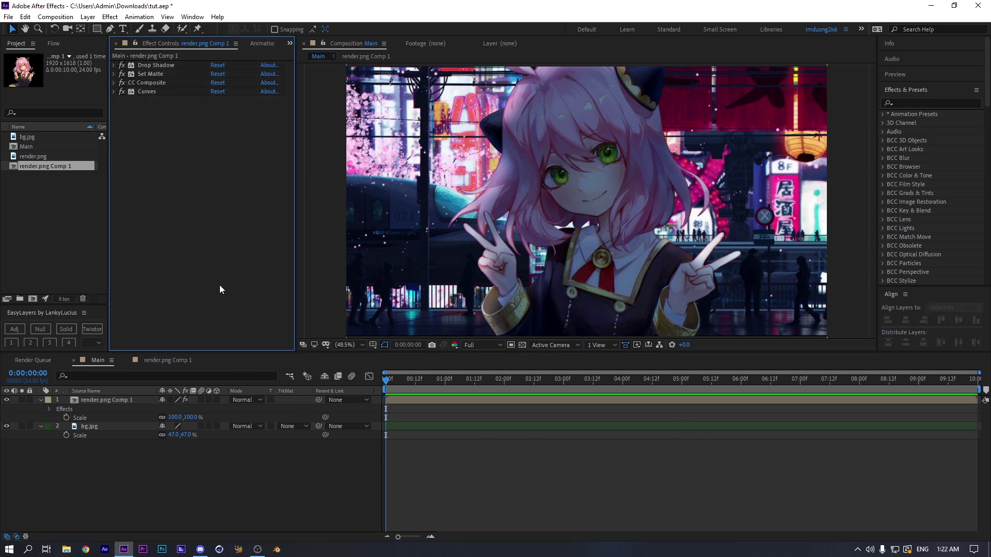
pyautogui.click(120, 400)
pyautogui.hotkey('ctrl', 'space')
pyautogui.write('ran')
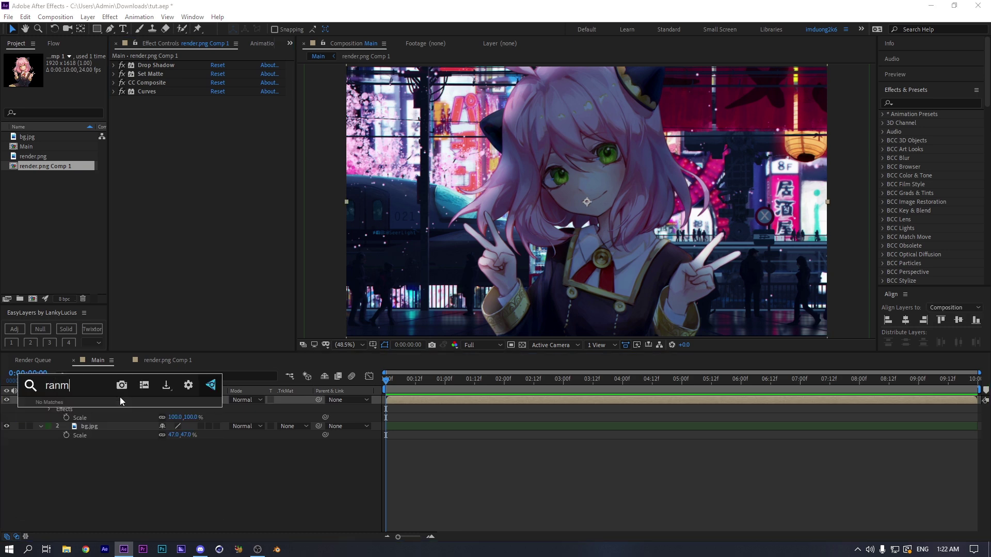
pyautogui.press('BackSpace')
pyautogui.write('mp')
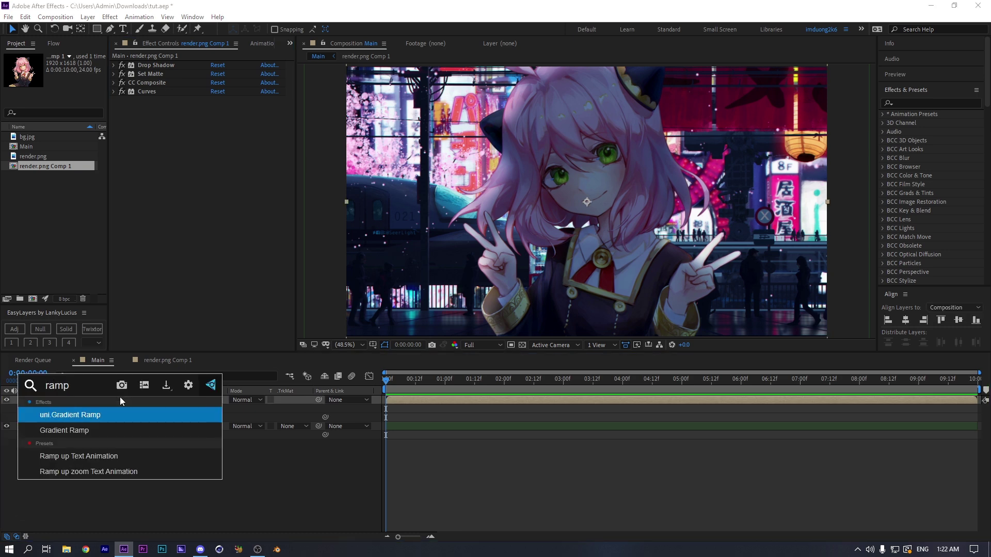
pyautogui.press('Down')
pyautogui.press('Return')
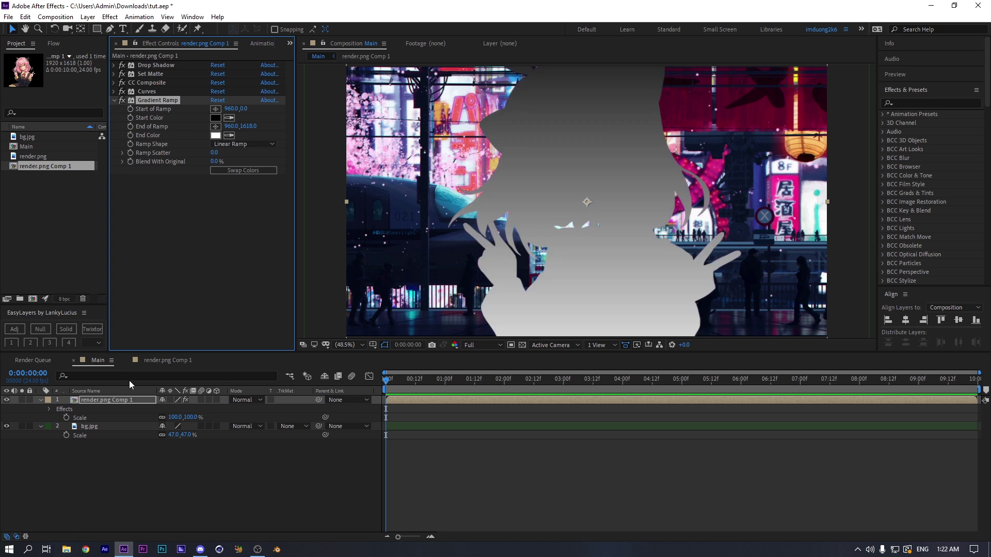
# Run the character layer's ramp diagonally, with its start at about 1420, 1312 and its end at about 356, 454
pyautogui.press(',')
pyautogui.press(',')
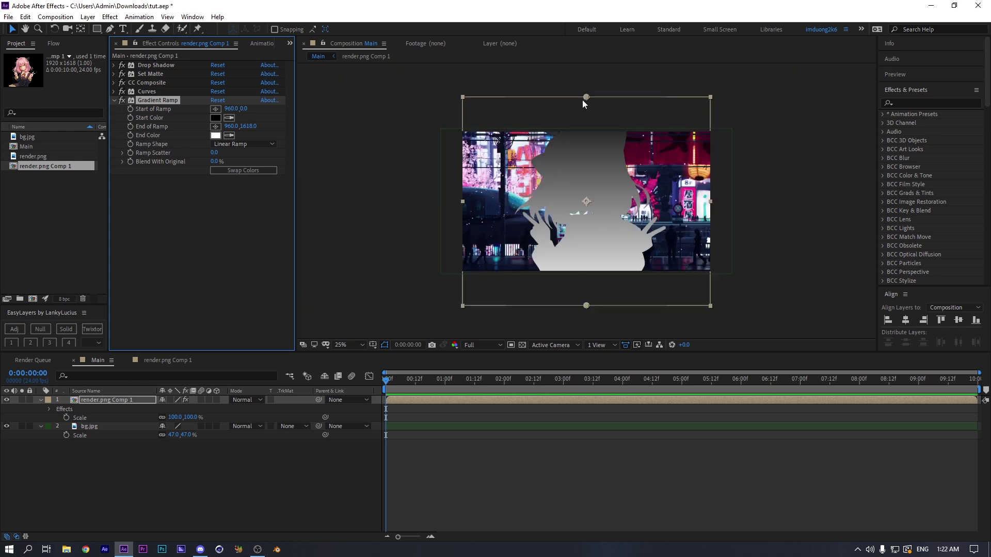
pyautogui.moveTo(587, 306); pyautogui.dragTo(509, 159)
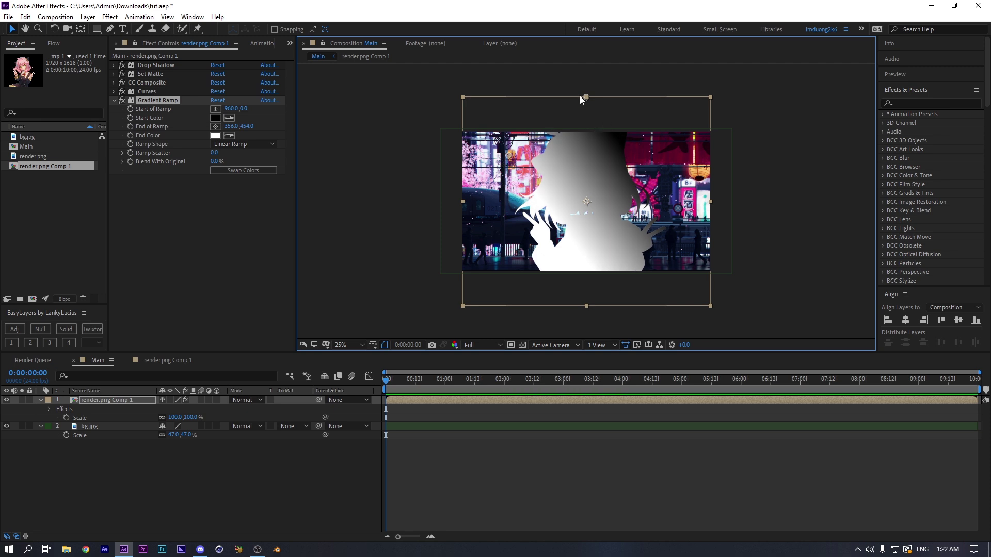
pyautogui.moveTo(586, 97); pyautogui.dragTo(646, 267)
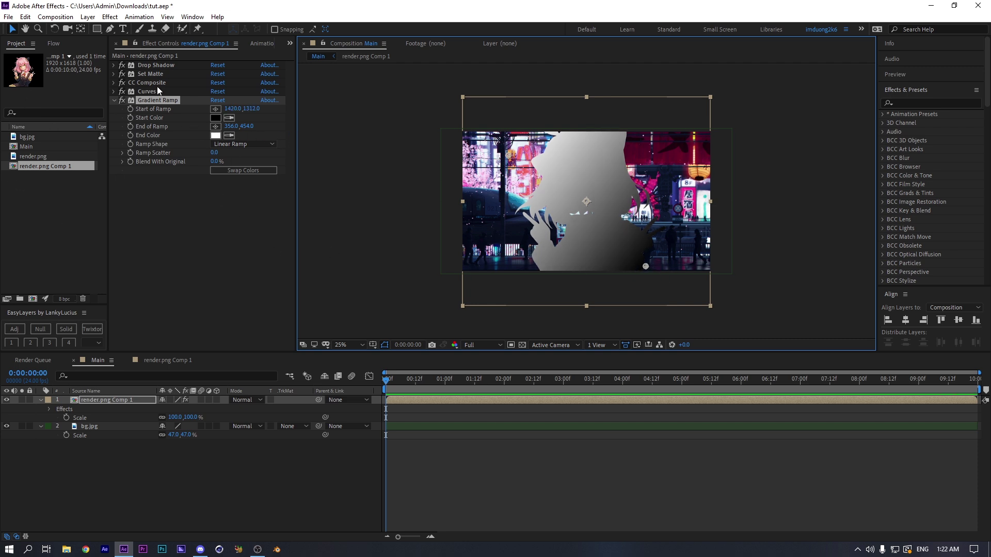
# Remove the Gradient Ramp effect from the render.png Comp 1 layer
pyautogui.click(156, 101)
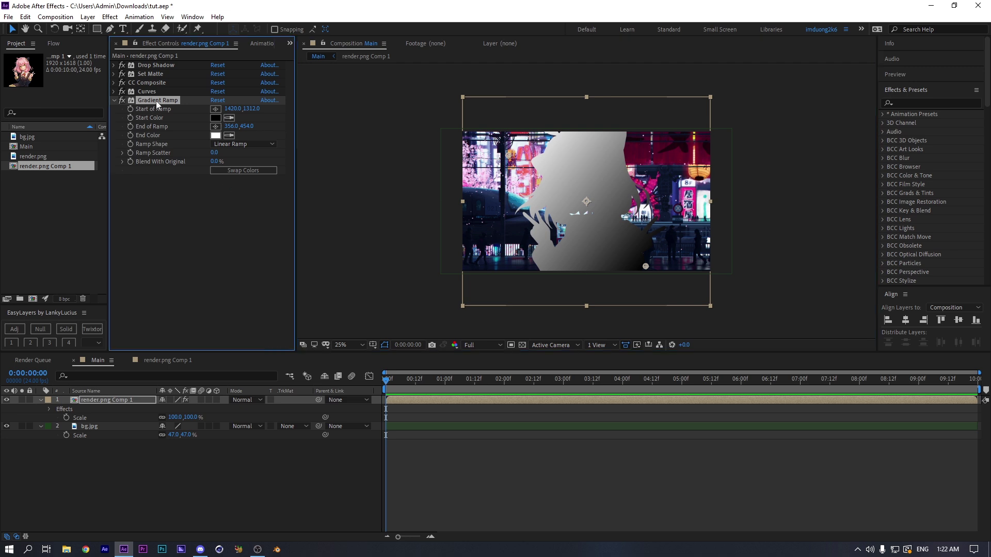
pyautogui.press('Delete')
pyautogui.hotkey('ctrl', 'space')
pyautogui.write('yo')
pyautogui.press('BackSpace')
pyautogui.press('BackSpace')
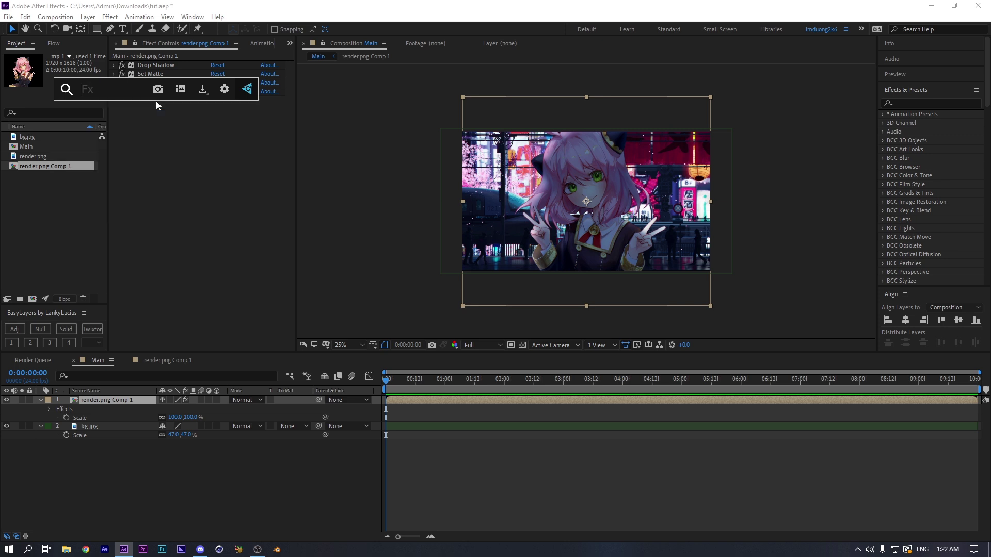
# Create a new 1920 x 1080 px dark gray solid layer in the Main composition
pyautogui.click(194, 471)
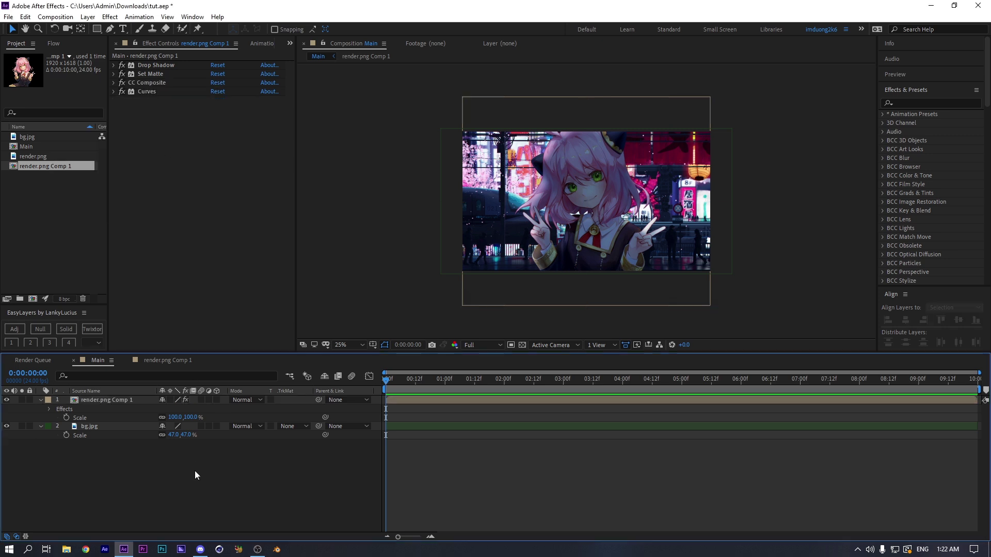
pyautogui.rightClick(195, 471)
pyautogui.moveTo(290, 357)
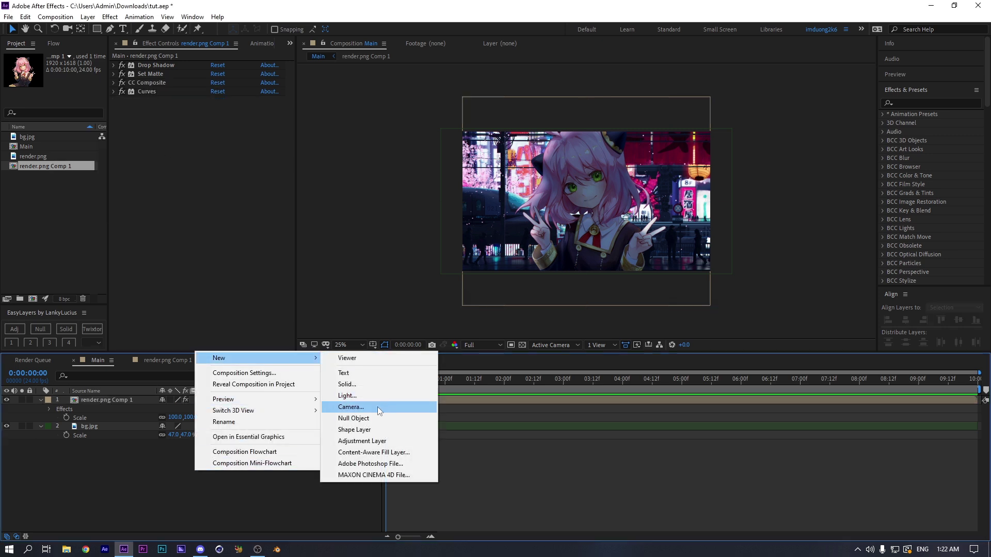
pyautogui.click(367, 384)
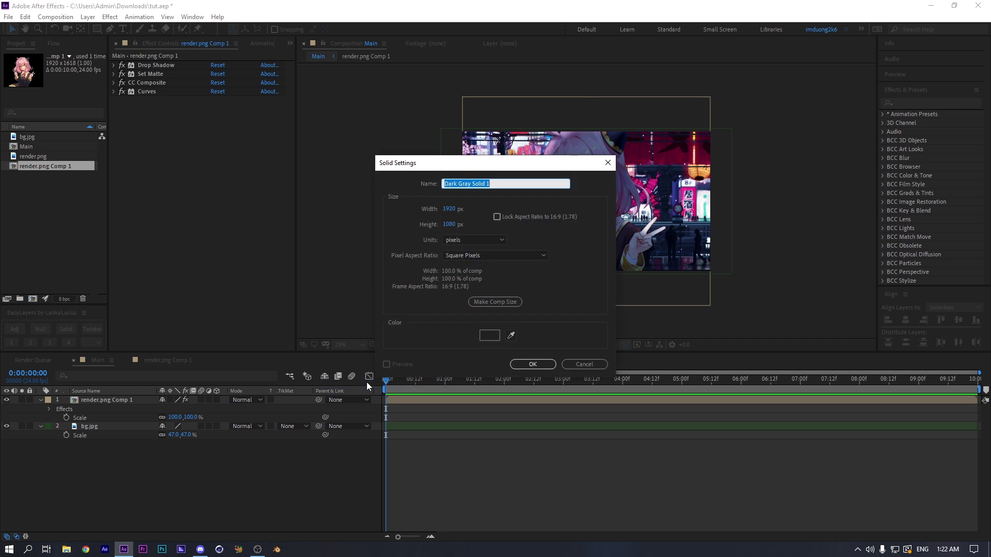
pyautogui.press('Return')
# Apply Set Matte to the dark gray solid and take the matte from the render.png Comp 1 layer
pyautogui.hotkey('ctrl', 'space')
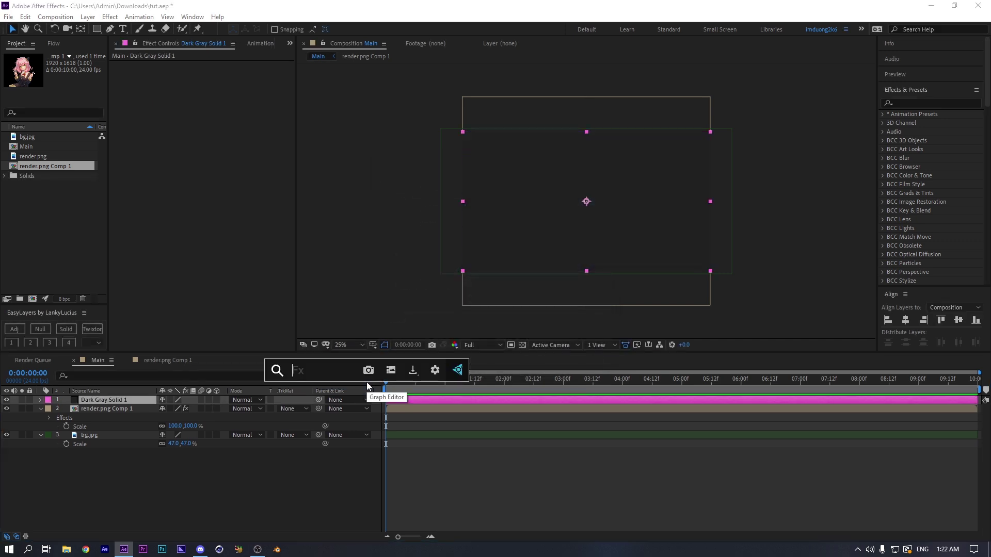
pyautogui.write('set')
pyautogui.press('Down')
pyautogui.press('Return')
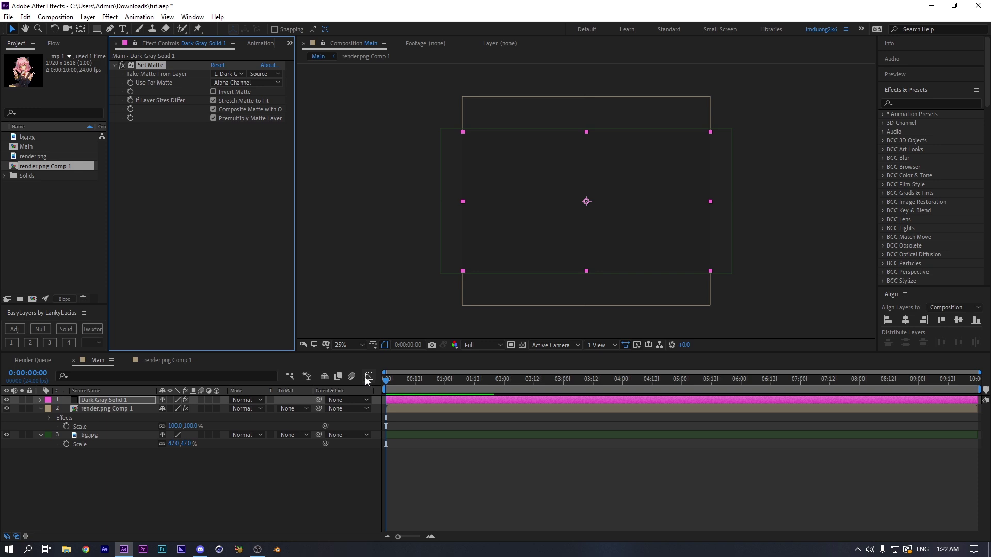
pyautogui.click(229, 73)
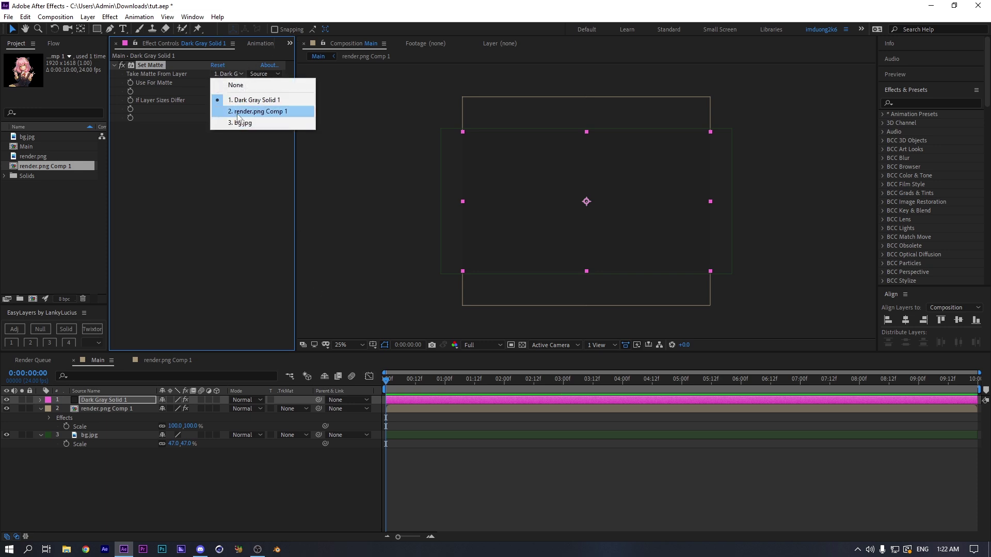
pyautogui.click(239, 111)
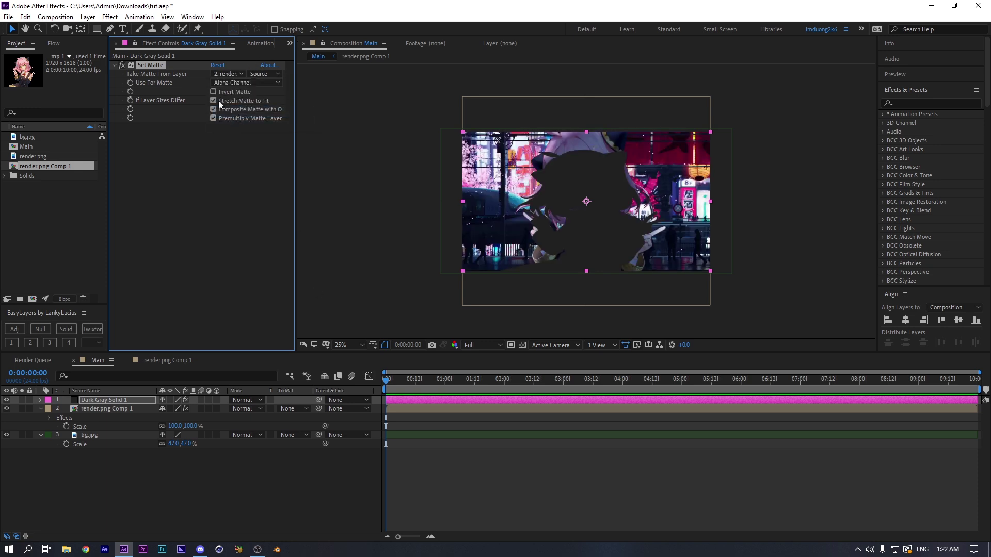
# Match the dark gray solid to the character composition's size by setting its height to 1618 px
pyautogui.click(120, 400)
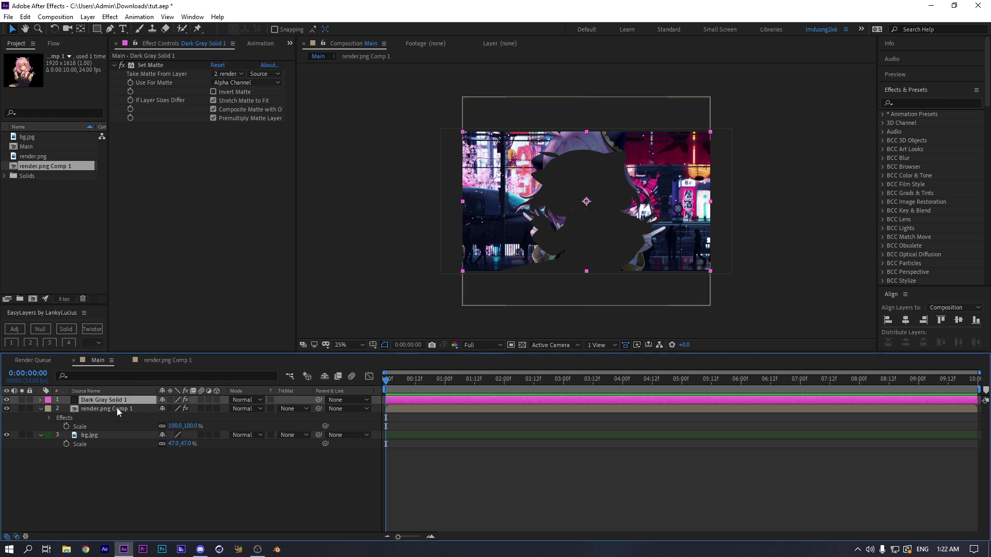
pyautogui.doubleClick(117, 408)
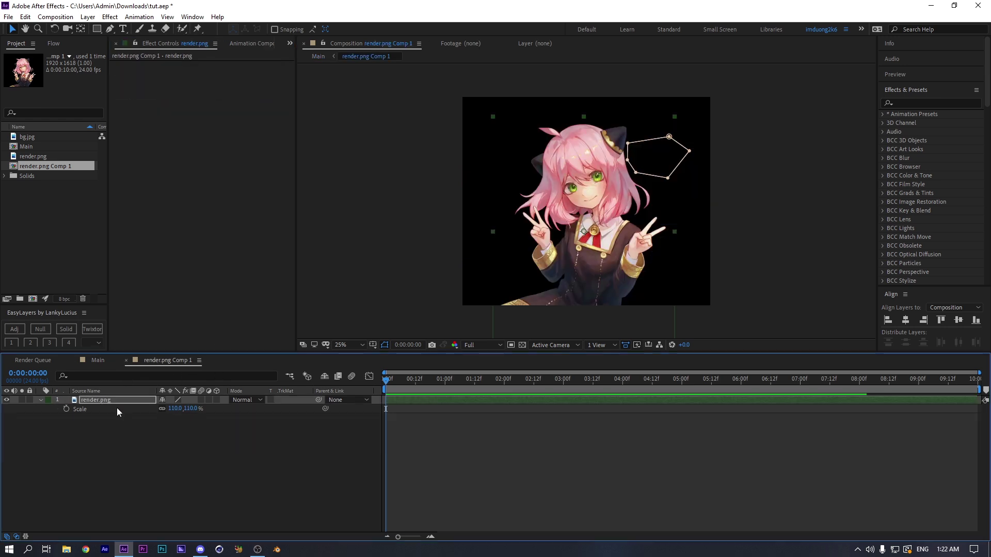
pyautogui.click(95, 360)
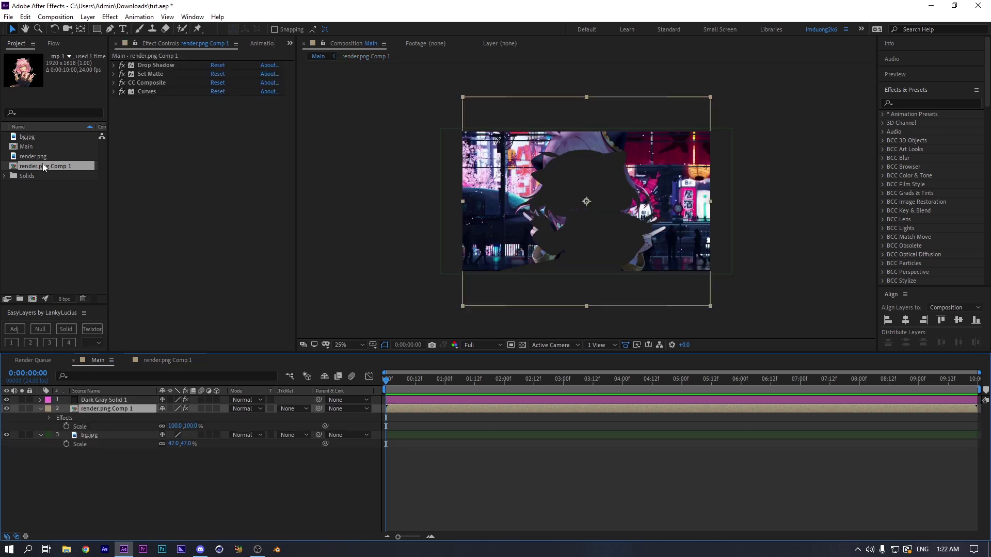
pyautogui.click(139, 399)
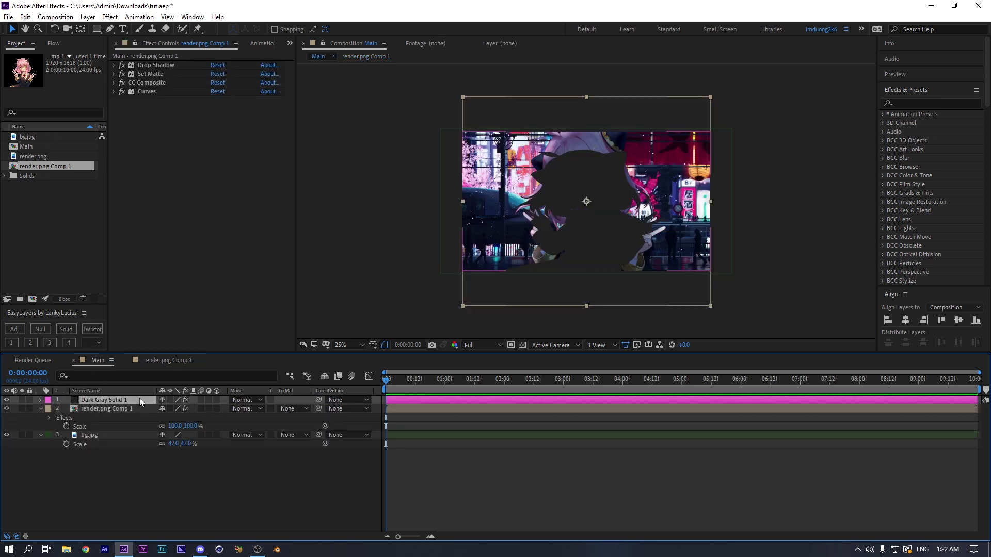
pyautogui.click(88, 17)
pyautogui.click(115, 40)
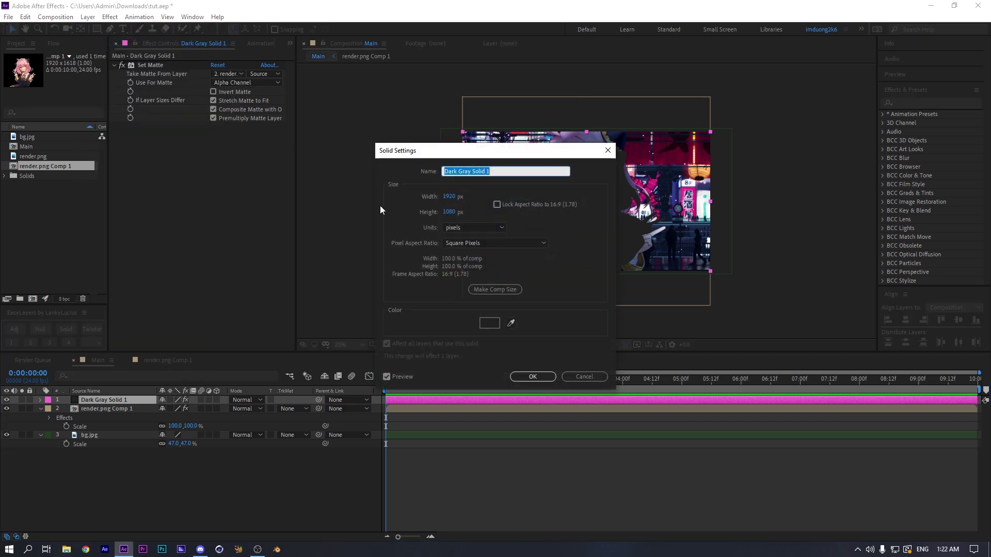
pyautogui.click(449, 212)
pyautogui.write('1618')
pyautogui.press('Return')
pyautogui.click(8, 400)
pyautogui.click(7, 400)
# Apply a Gradient Ramp effect to the dark gray solid
pyautogui.click(356, 348)
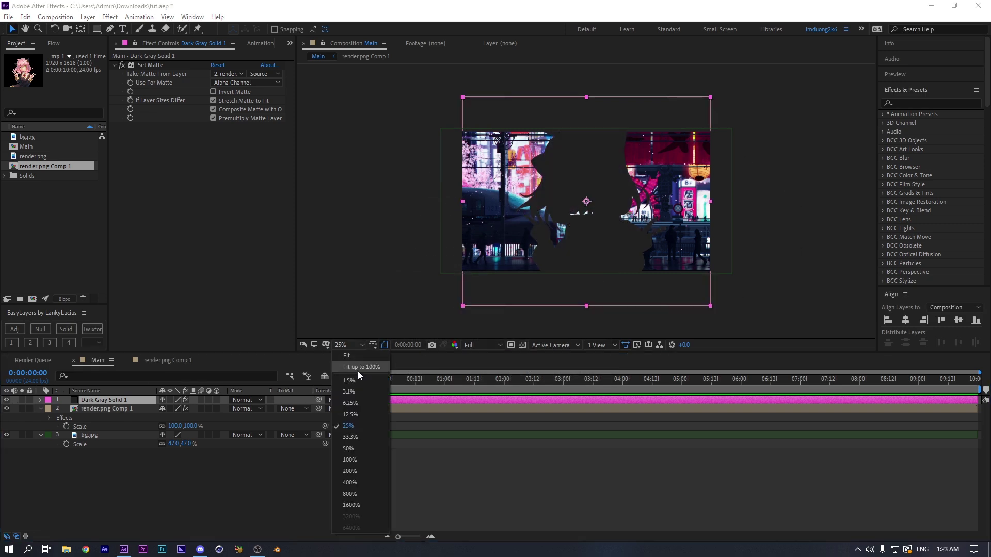
pyautogui.click(357, 371)
pyautogui.click(173, 241)
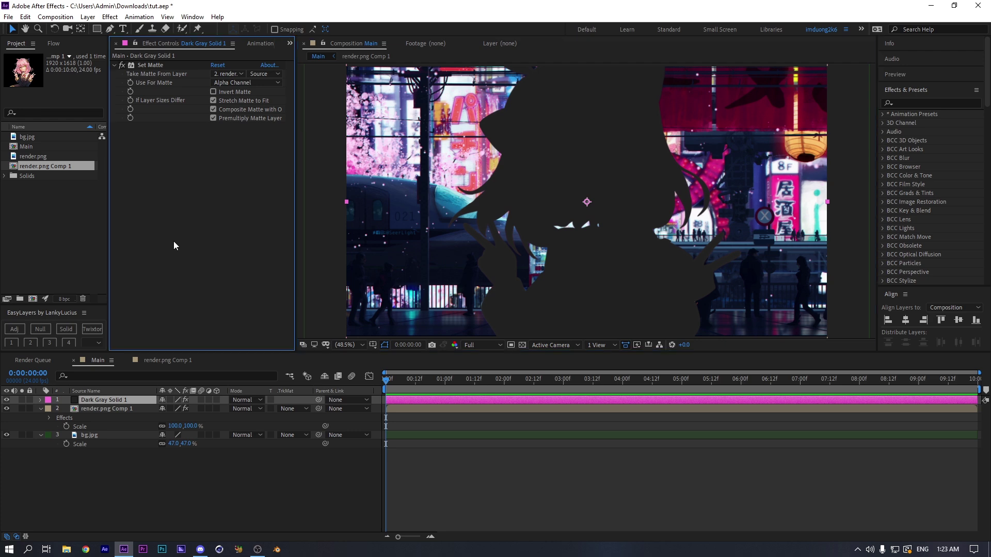
pyautogui.hotkey('ctrl', 'space')
pyautogui.write('grad')
pyautogui.press('Down')
pyautogui.press('Return')
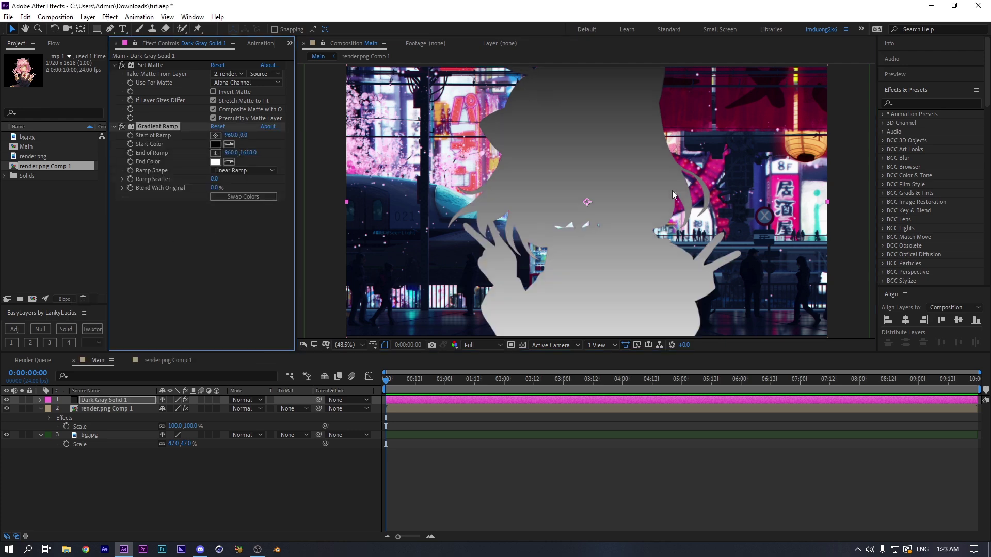
# Run the solid's ramp diagonally, with its start at about 1616, 1480 and its end at about 256, 338
pyautogui.press(',')
pyautogui.press(',')
pyautogui.press(',')
pyautogui.press(',')
pyautogui.moveTo(585, 253); pyautogui.dragTo(545, 190)
pyautogui.click(589, 156)
pyautogui.hotkey('ctrl', 'a')
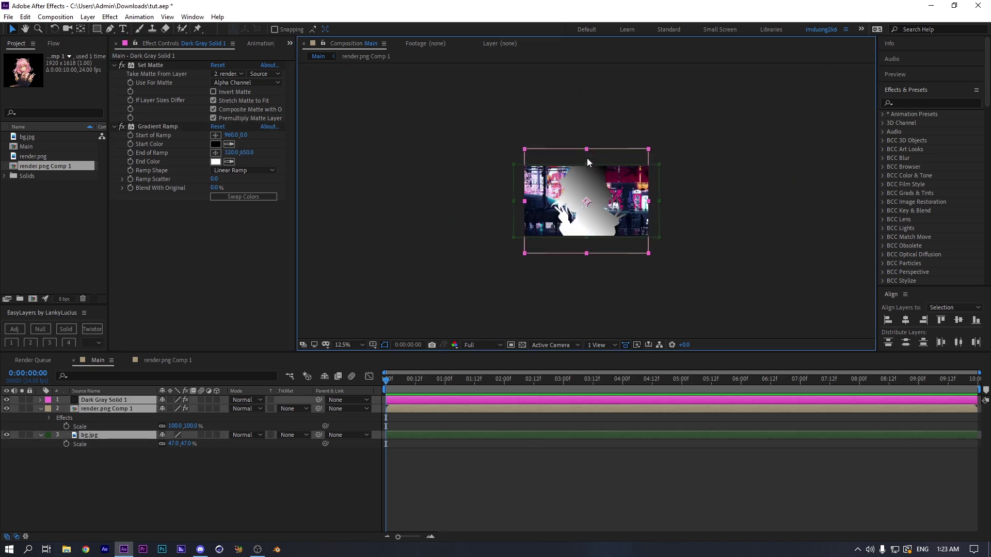
pyautogui.click(160, 126)
pyautogui.moveTo(586, 149); pyautogui.dragTo(630, 244)
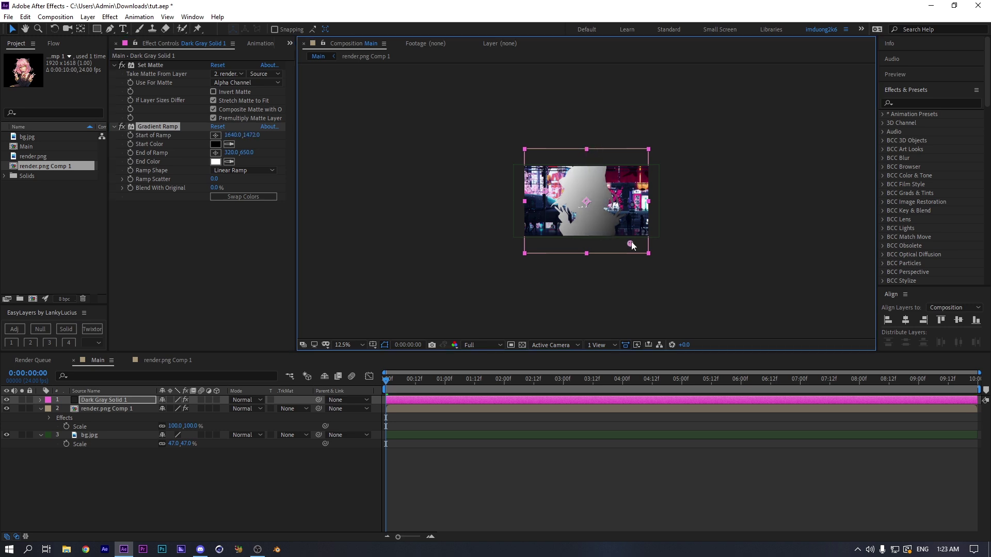
pyautogui.moveTo(545, 191); pyautogui.dragTo(541, 171)
# Set the dark gray solid's blending mode to Multiply
pyautogui.click(354, 345)
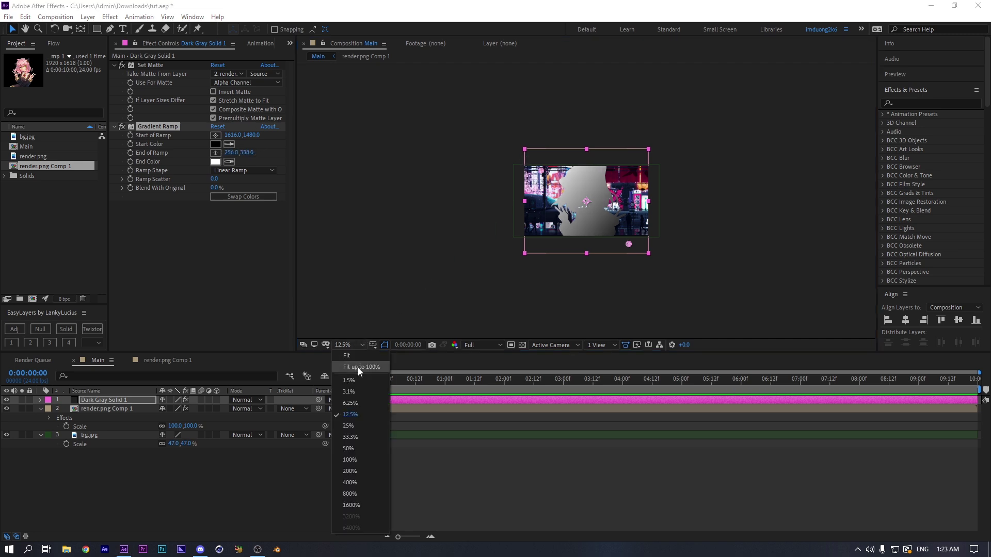
pyautogui.click(360, 367)
pyautogui.click(244, 401)
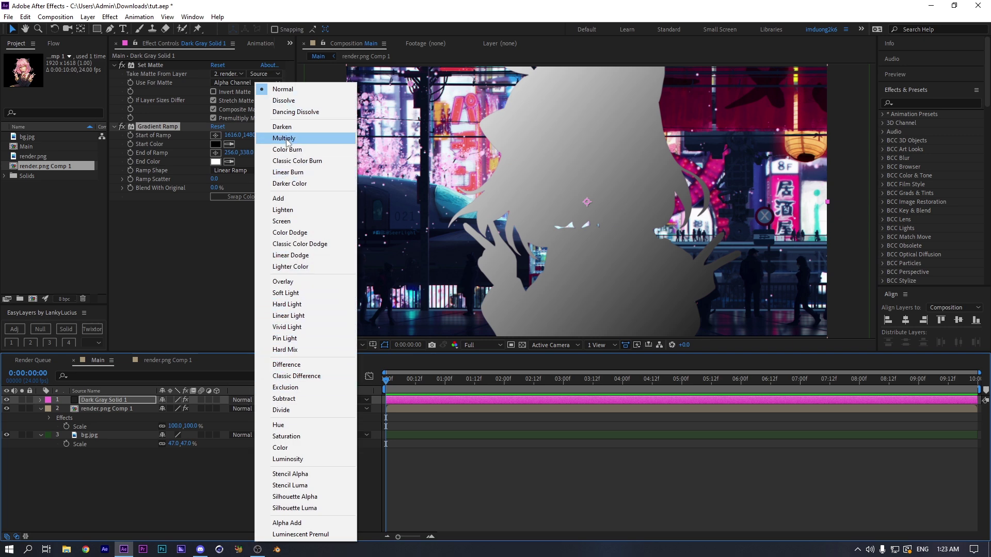
pyautogui.click(287, 149)
pyautogui.click(253, 401)
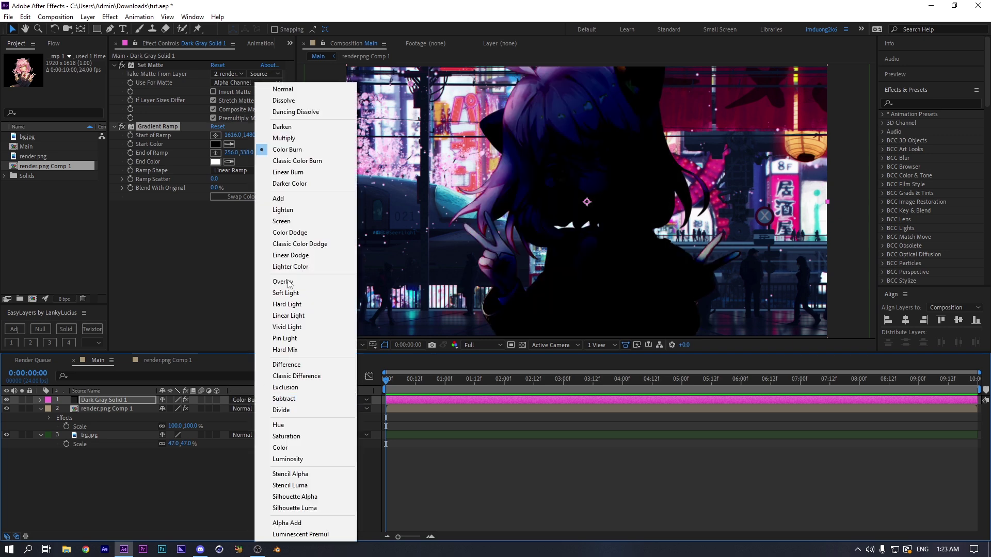
pyautogui.click(284, 138)
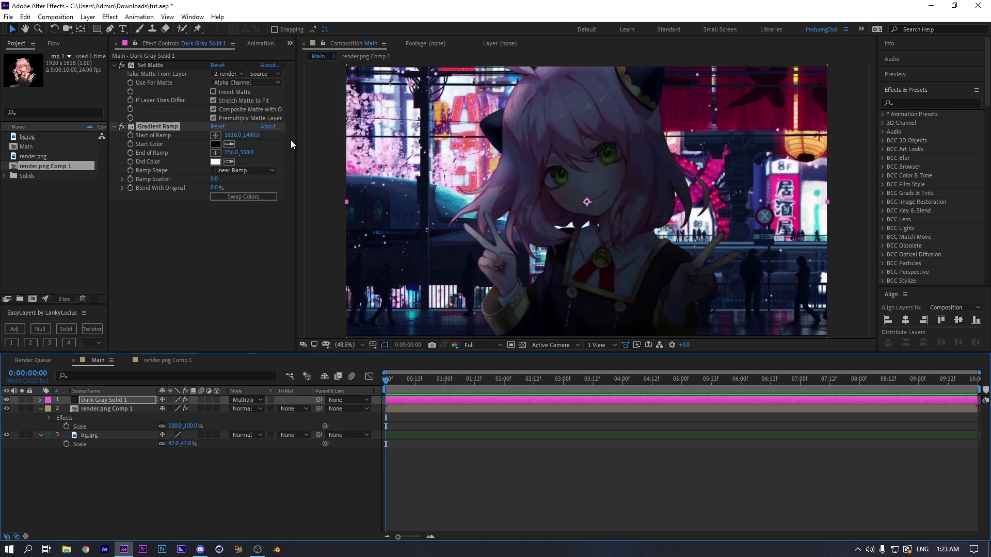
# Reposition the solid's ramp with its start at about 1612, 1588 and its end at about 464, 514
pyautogui.click(171, 129)
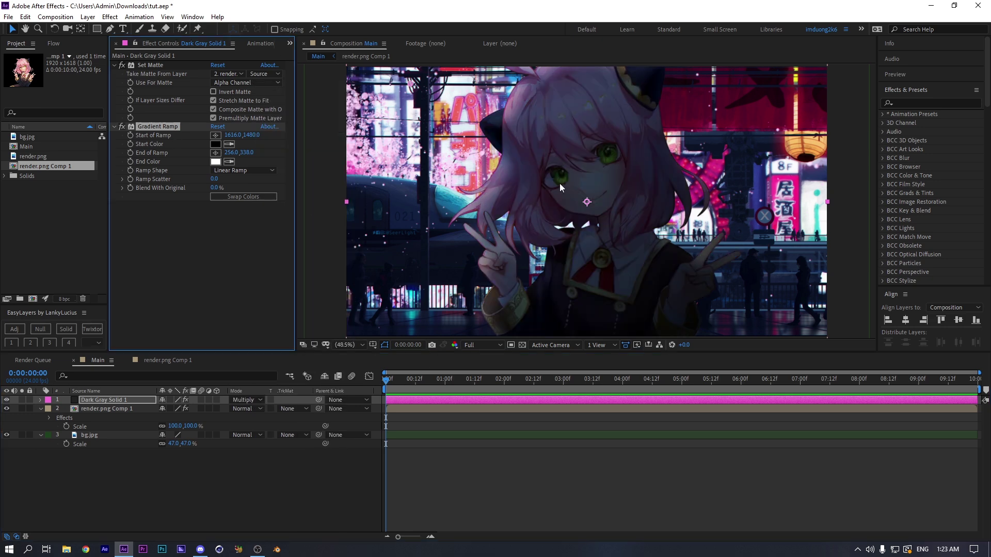
pyautogui.scroll(-2, 560, 184)
pyautogui.moveTo(672, 289)
pyautogui.mouseDown()
pyautogui.moveTo(664, 261)
pyautogui.moveTo(658, 286)
pyautogui.moveTo(671, 302)
pyautogui.mouseUp()
pyautogui.click(149, 129)
pyautogui.moveTo(498, 144); pyautogui.dragTo(526, 168)
pyautogui.click(196, 446)
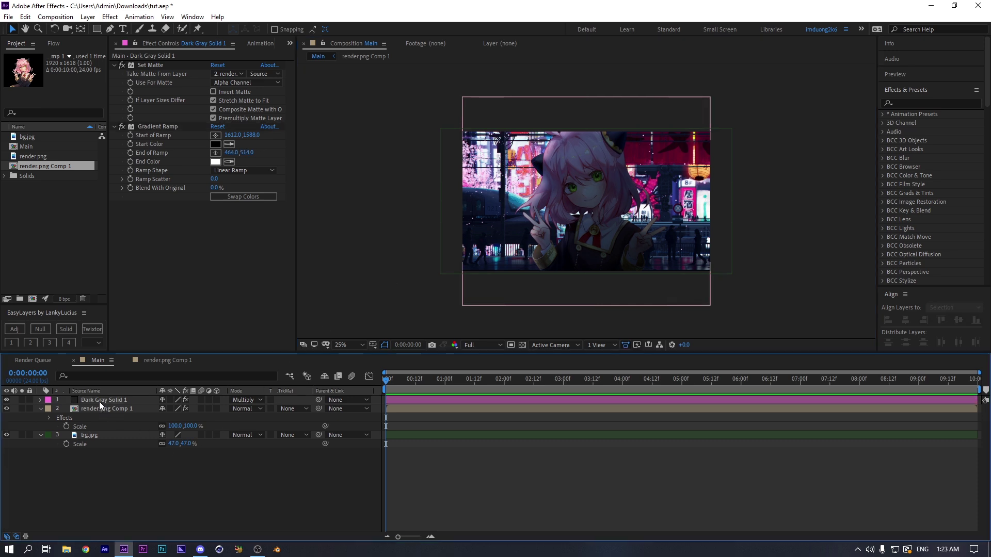
# Raise the midtones of the RGB curve markedly in the Curves effect on the render.png Comp 1 layer
pyautogui.click(99, 408)
pyautogui.click(114, 92)
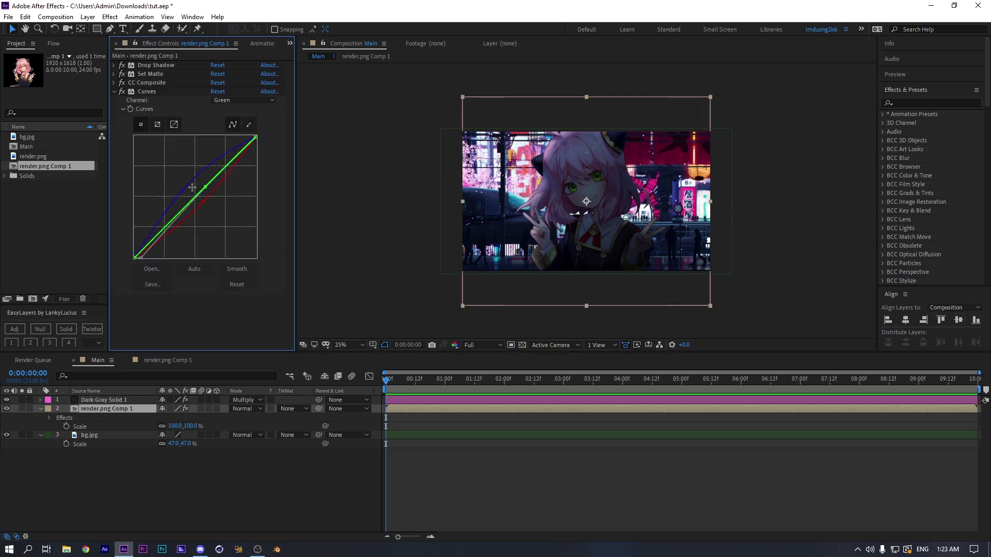
pyautogui.click(236, 100)
pyautogui.click(235, 112)
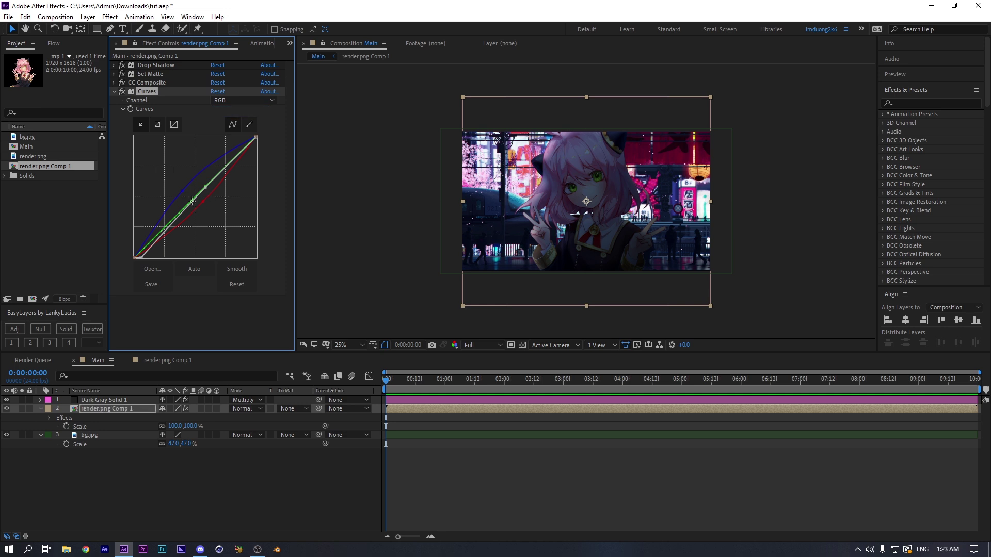
pyautogui.moveTo(195, 199); pyautogui.dragTo(185, 178)
pyautogui.click(348, 355)
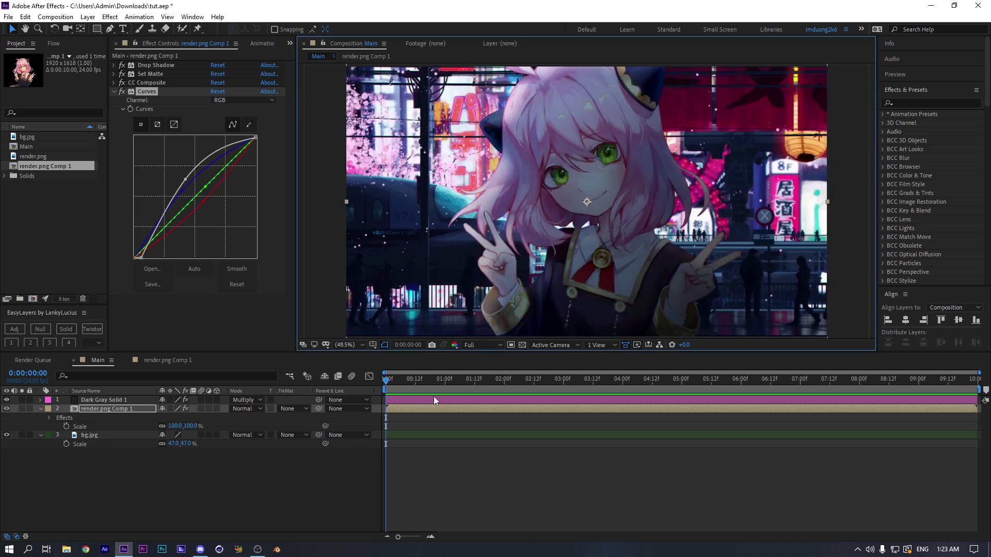
# Pre-compose the bg.jpg layer into a new composition named BG
pyautogui.click(543, 454)
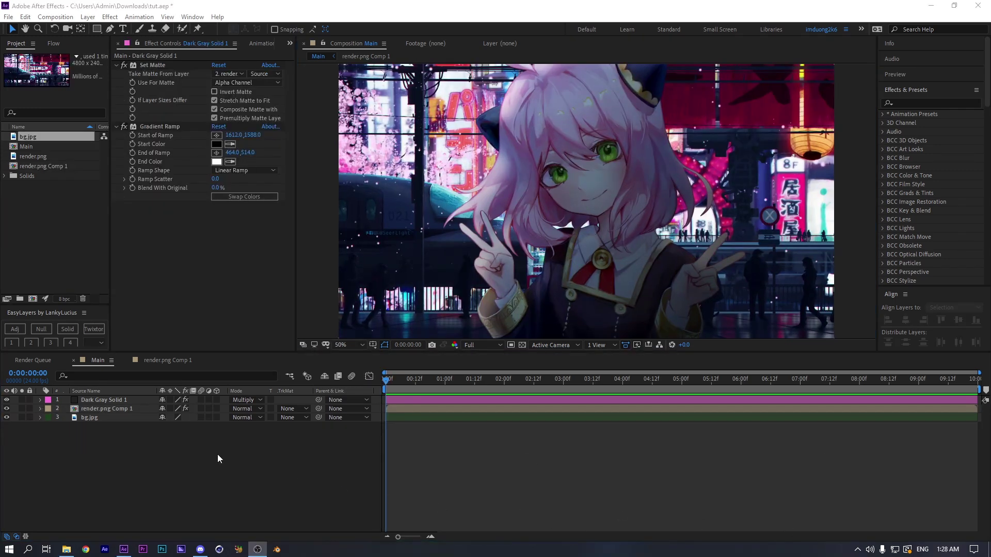
pyautogui.click(218, 460)
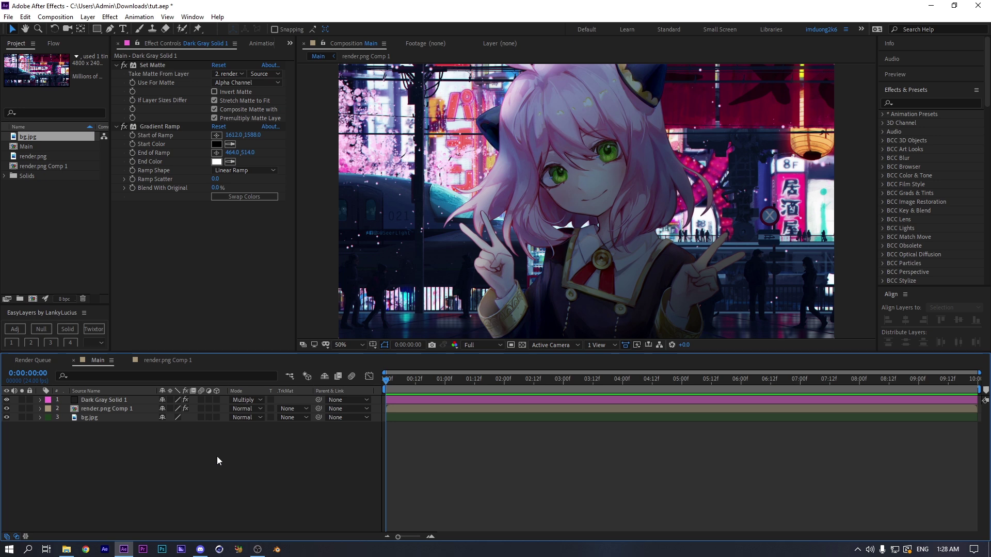
pyautogui.click(128, 411)
pyautogui.click(124, 419)
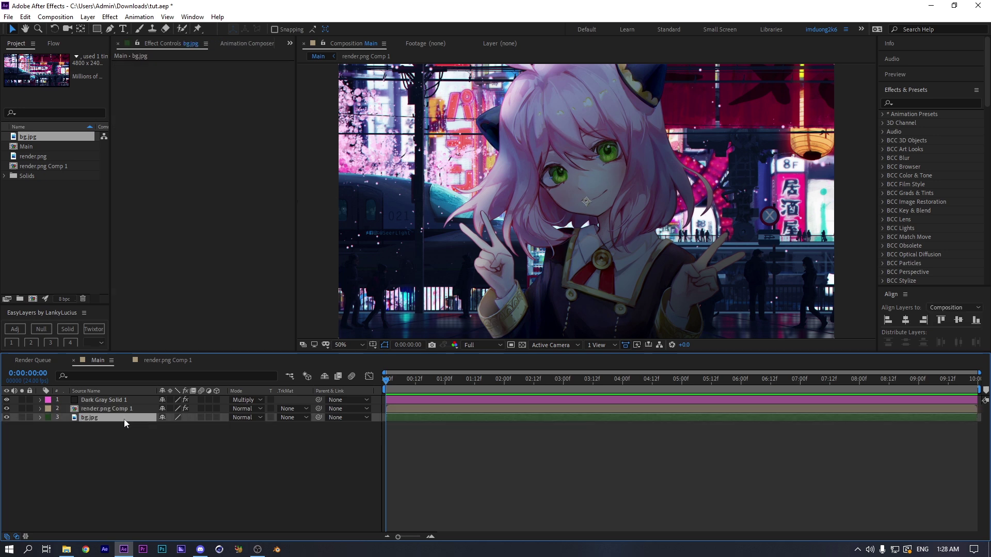
pyautogui.hotkey('ctrl', 'shift', 'c')
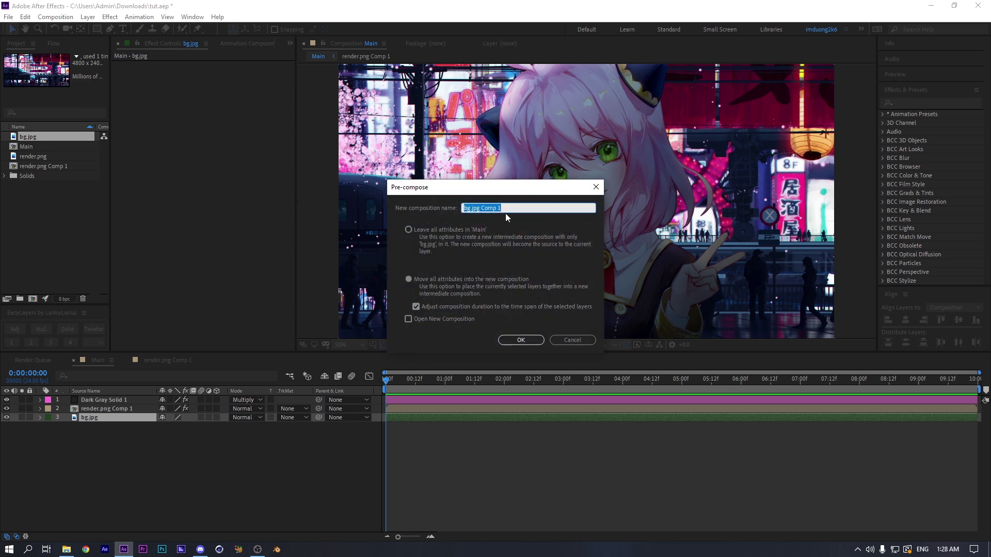
pyautogui.write('BG')
pyautogui.click(521, 341)
# Review the position, rotation and scale properties of the render.png Comp 1 layer
pyautogui.click(132, 408)
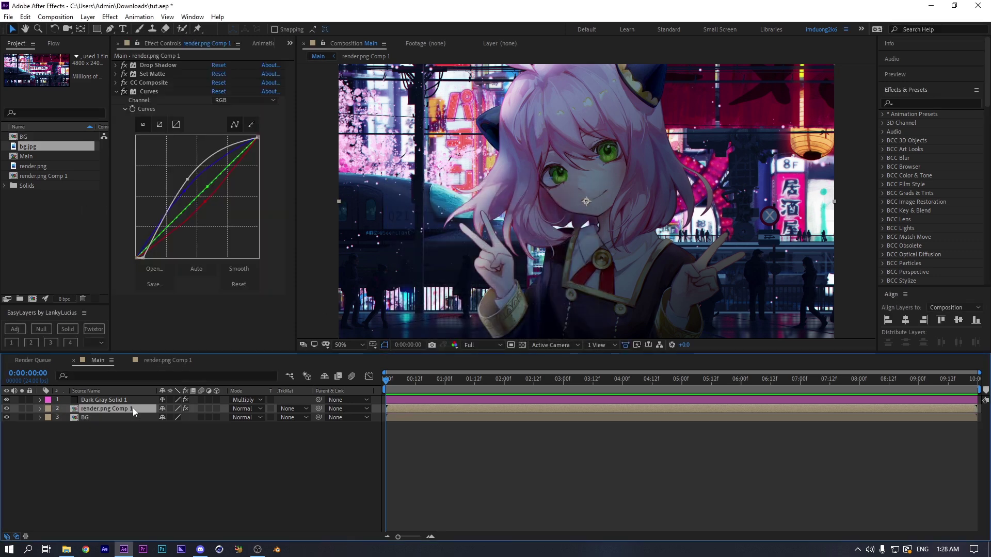
pyautogui.press('p')
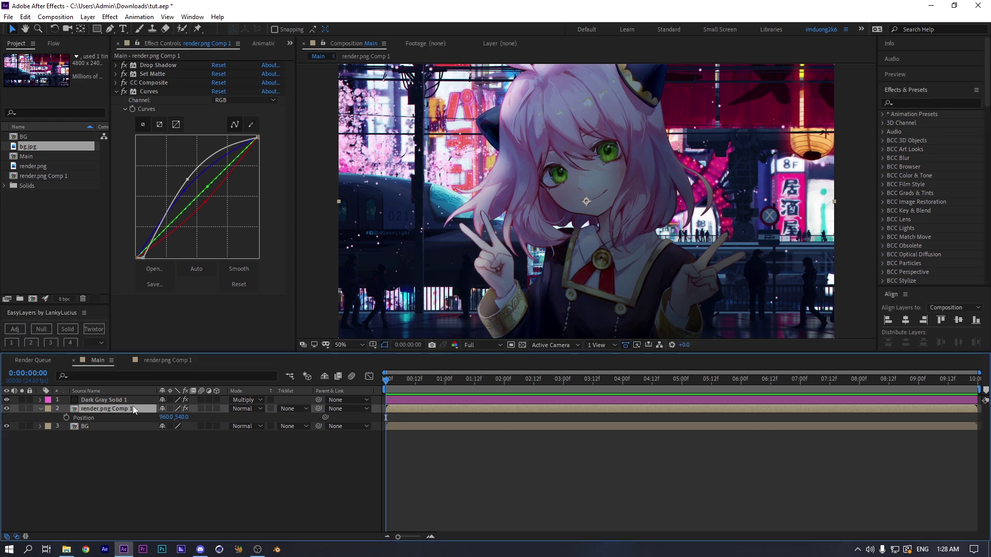
pyautogui.press('r')
pyautogui.click(206, 433)
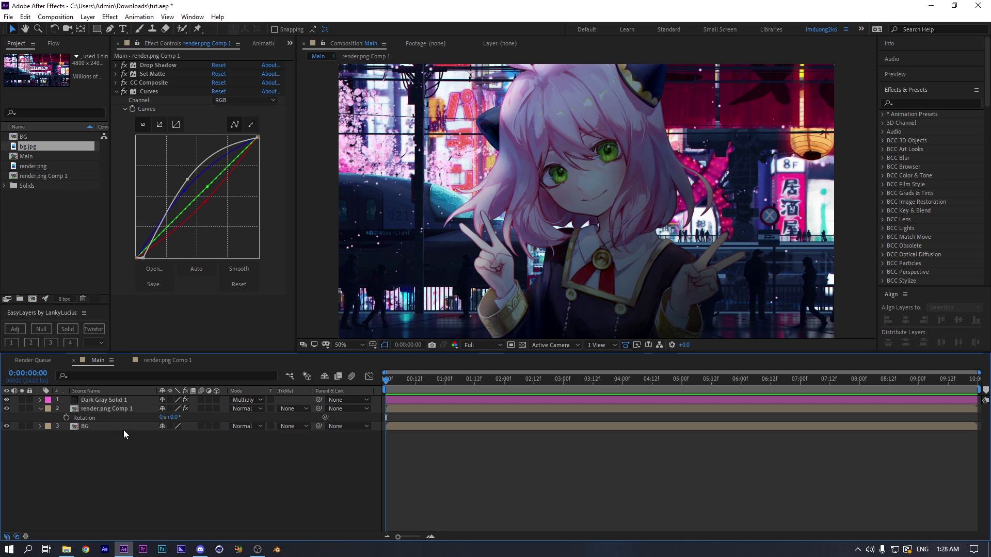
pyautogui.click(131, 407)
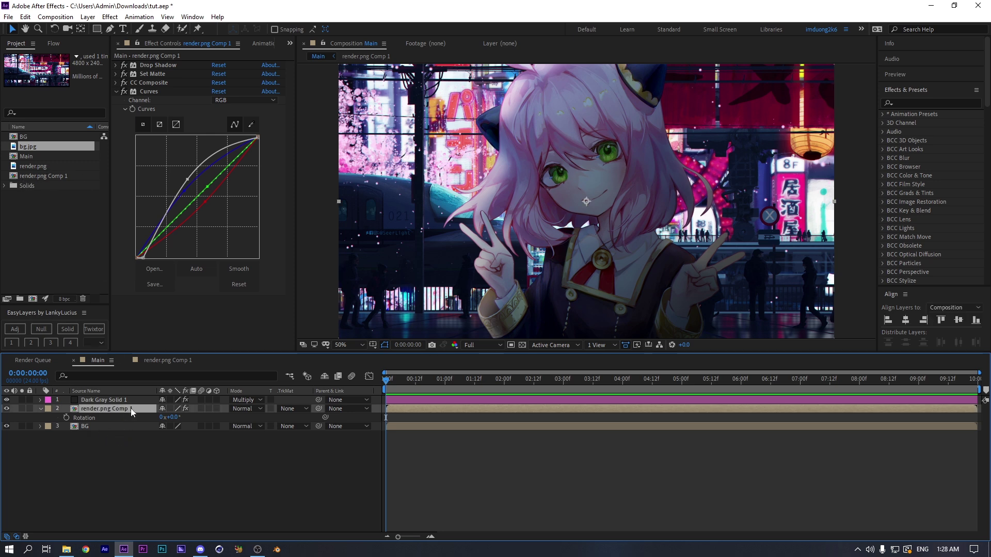
pyautogui.press('s')
pyautogui.hotkey('ctrl', 'shift', 'c')
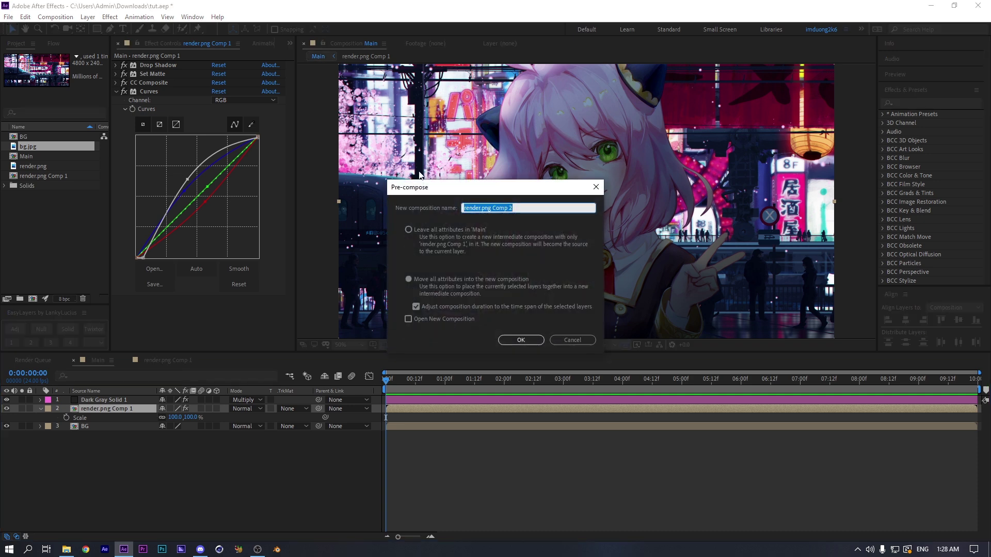
pyautogui.click(557, 339)
pyautogui.click(112, 462)
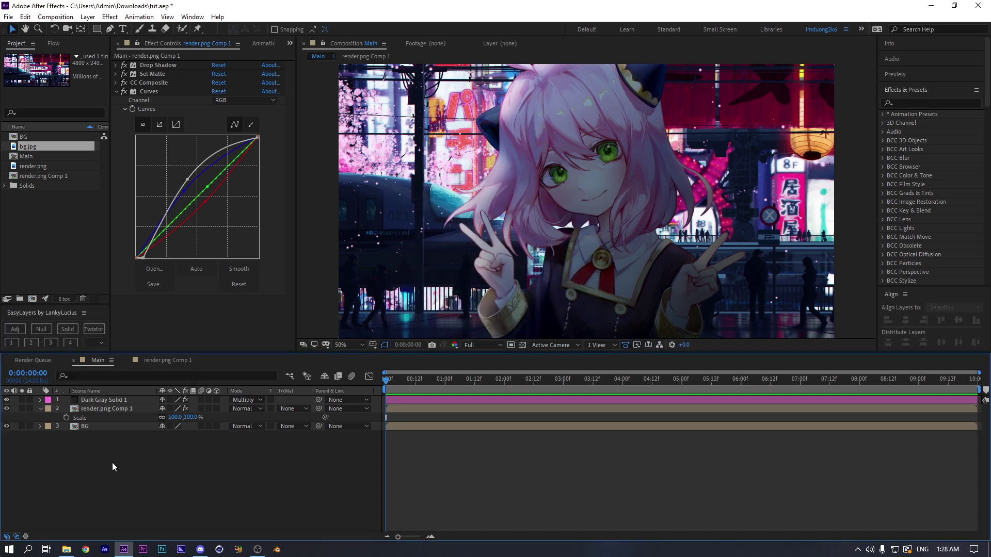
pyautogui.click(119, 411)
pyautogui.press('p')
# Create a new 1920 x 1080 px solid layer named Light wrap in the Main composition
pyautogui.click(122, 463)
pyautogui.rightClick(122, 463)
pyautogui.moveTo(219, 354)
pyautogui.click(291, 379)
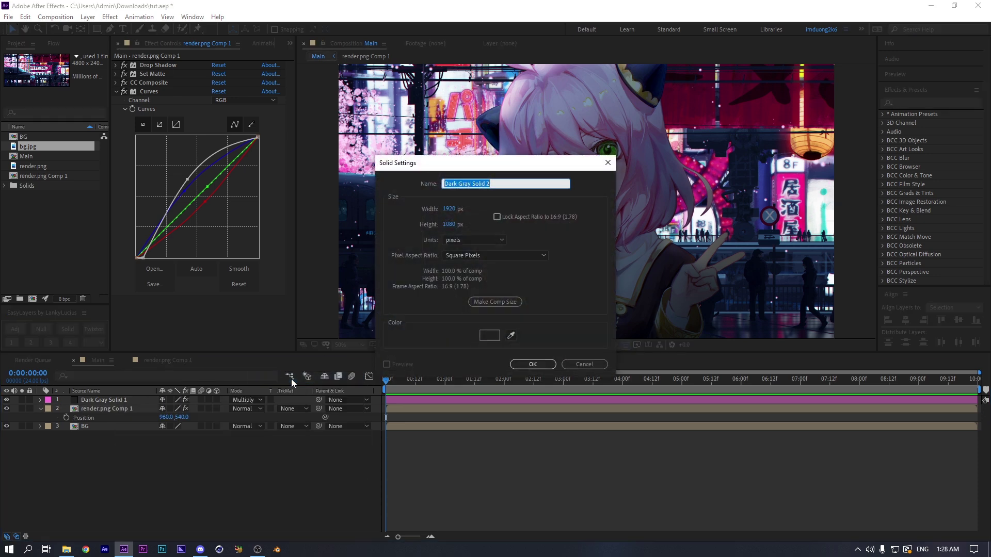
pyautogui.write('Light wrap')
pyautogui.press('Return')
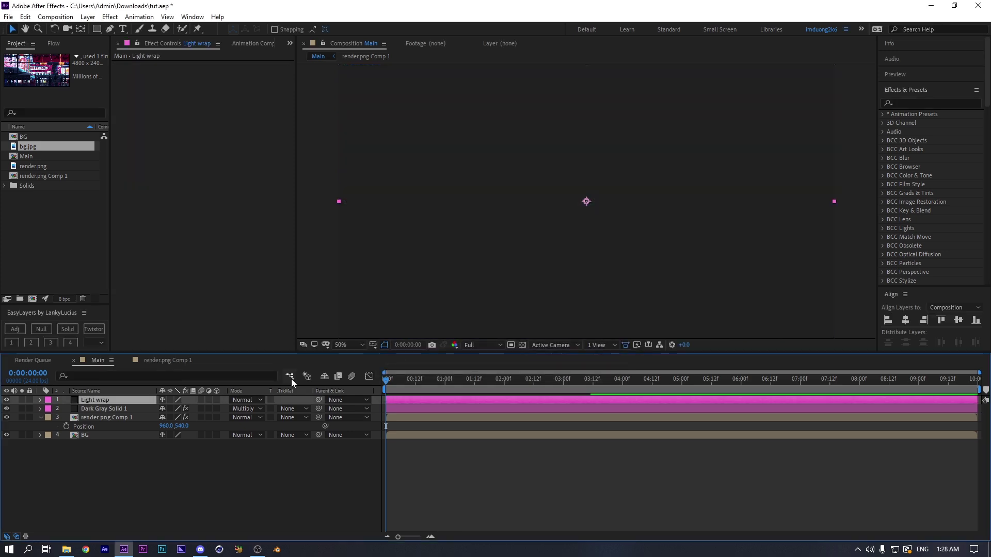
# Apply the Set Channels effect to the Light wrap solid, with BG as source layer 1, 2, 3 and 4
pyautogui.hotkey('ctrl', 'space')
pyautogui.write('set')
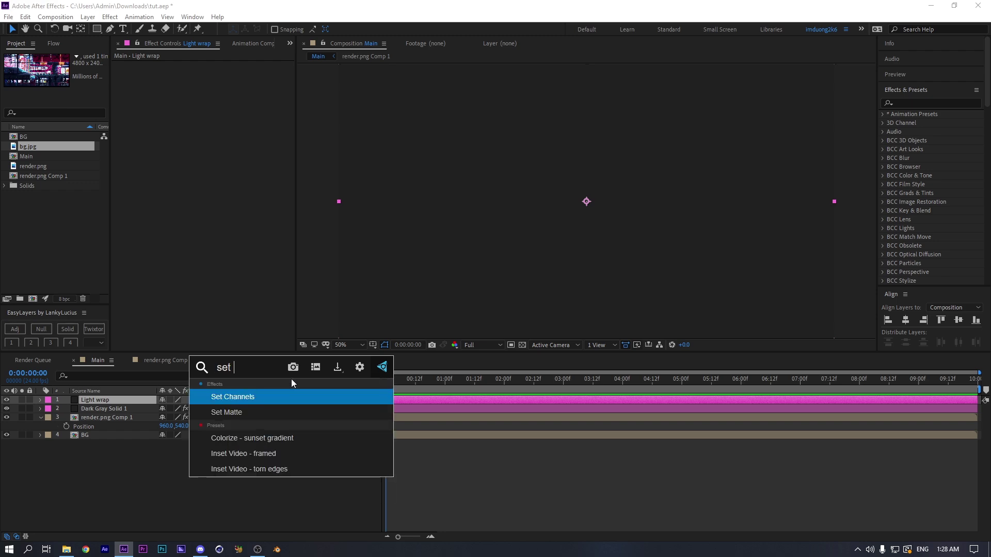
pyautogui.press('Return')
pyautogui.click(228, 74)
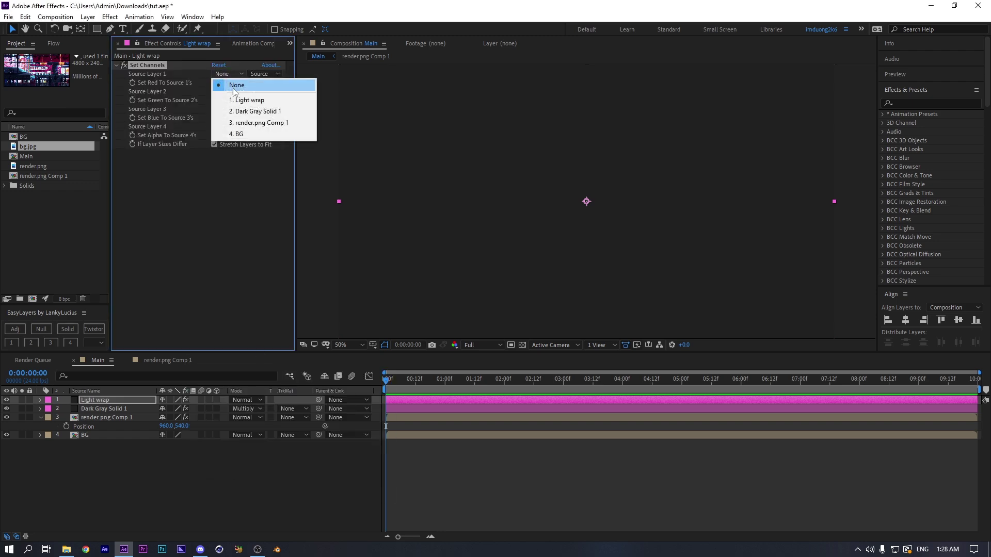
pyautogui.click(235, 135)
pyautogui.click(228, 92)
pyautogui.click(239, 152)
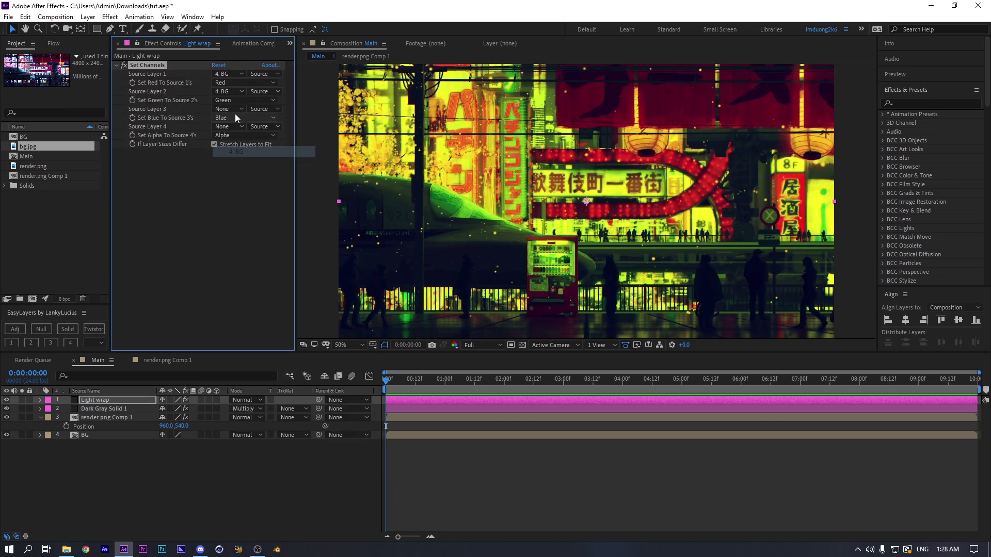
pyautogui.click(231, 109)
pyautogui.click(234, 169)
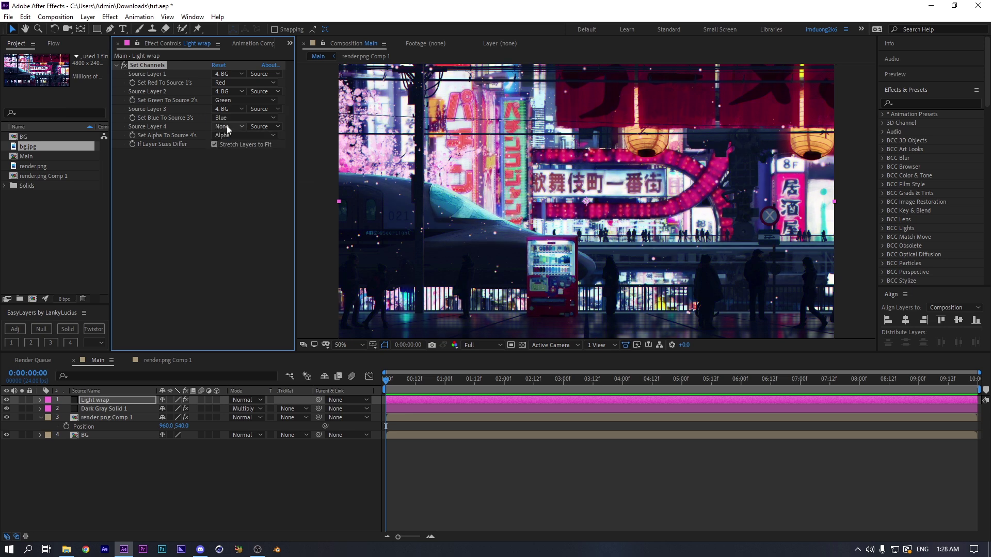
pyautogui.click(232, 126)
pyautogui.click(235, 186)
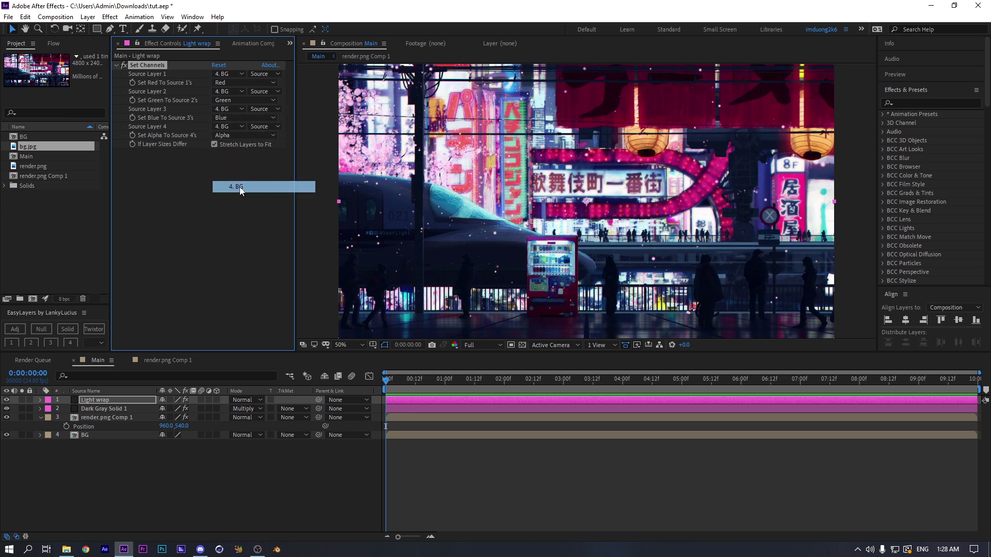
# Set all four source layers of Set Channels to read BG with Effects & Masks
pyautogui.click(259, 128)
pyautogui.click(263, 158)
pyautogui.click(264, 110)
pyautogui.click(269, 143)
pyautogui.click(264, 109)
pyautogui.click(269, 143)
pyautogui.click(265, 91)
pyautogui.click(269, 125)
pyautogui.click(264, 74)
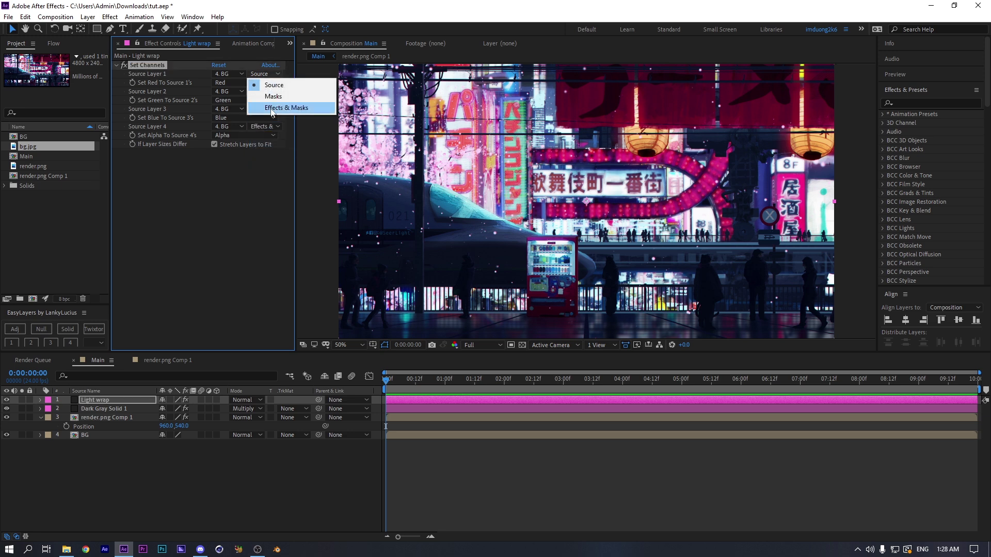
pyautogui.click(269, 108)
# Apply Set Matte to the Light wrap layer, taking the matte from render.png Comp 1, and solo the layer
pyautogui.hotkey('ctrl', 'space')
pyautogui.write('set')
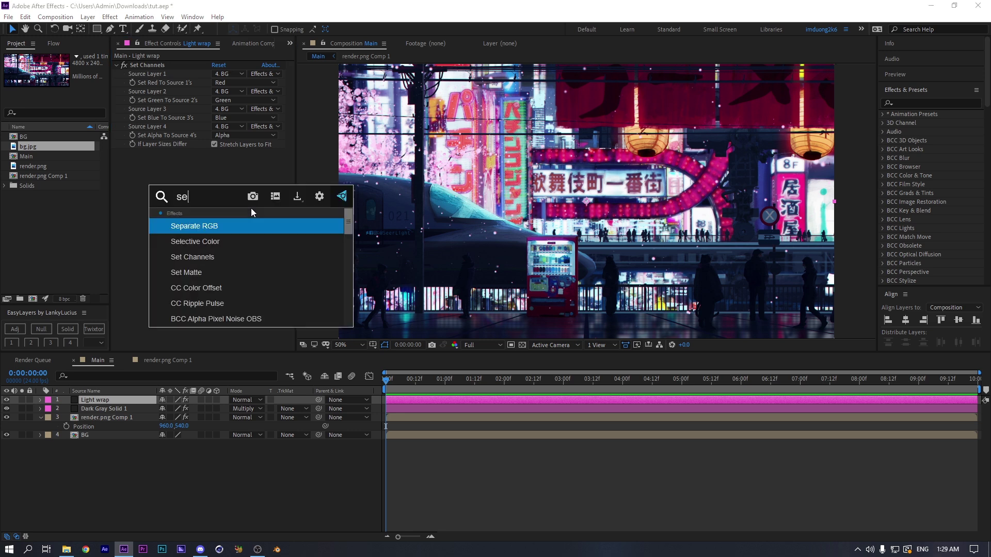
pyautogui.click(226, 247)
pyautogui.click(229, 169)
pyautogui.click(230, 161)
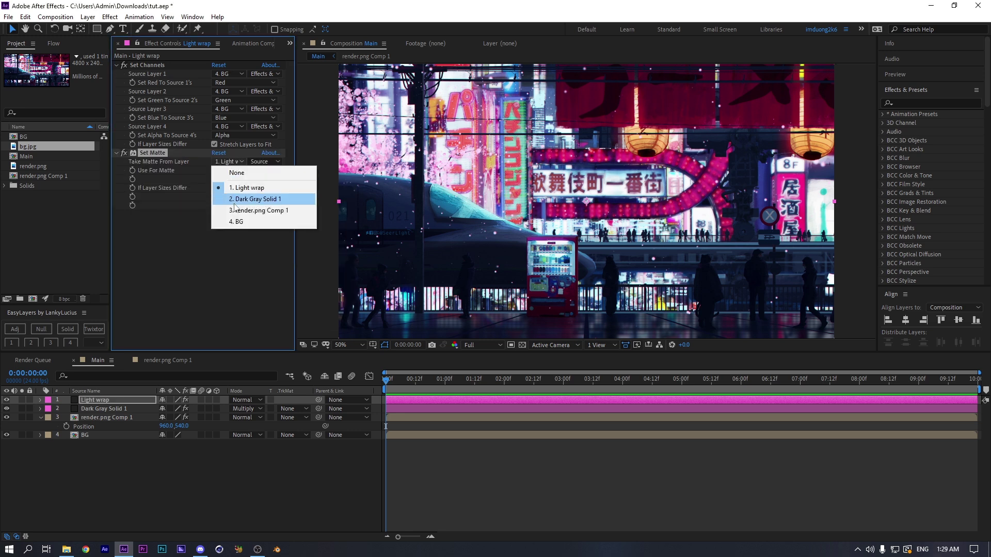
pyautogui.click(235, 210)
pyautogui.click(23, 401)
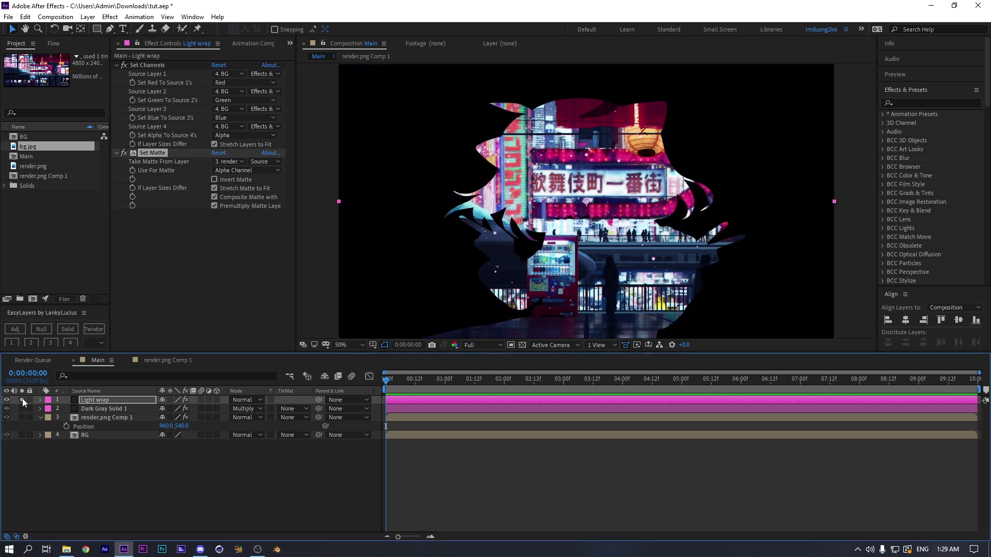
pyautogui.click(98, 419)
pyautogui.click(45, 177)
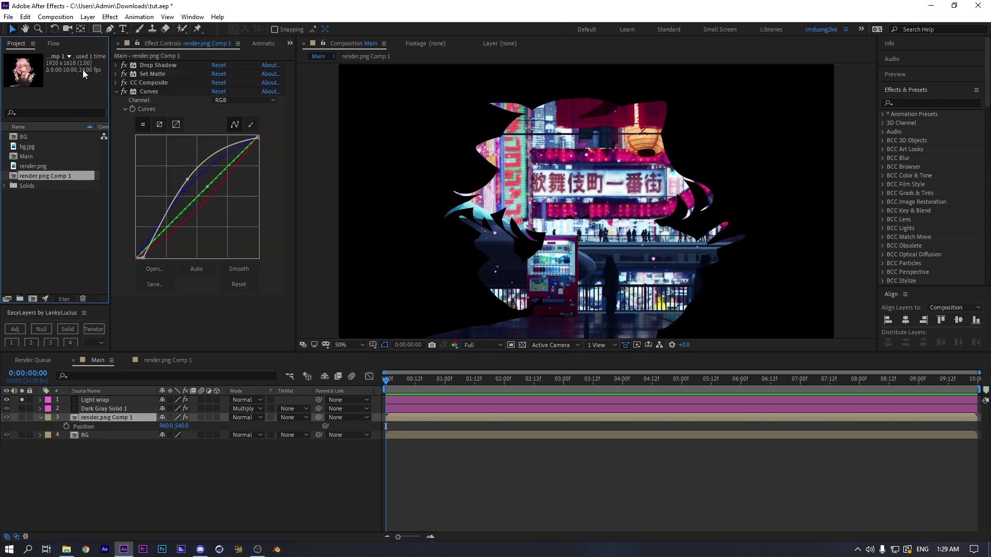
pyautogui.click(102, 400)
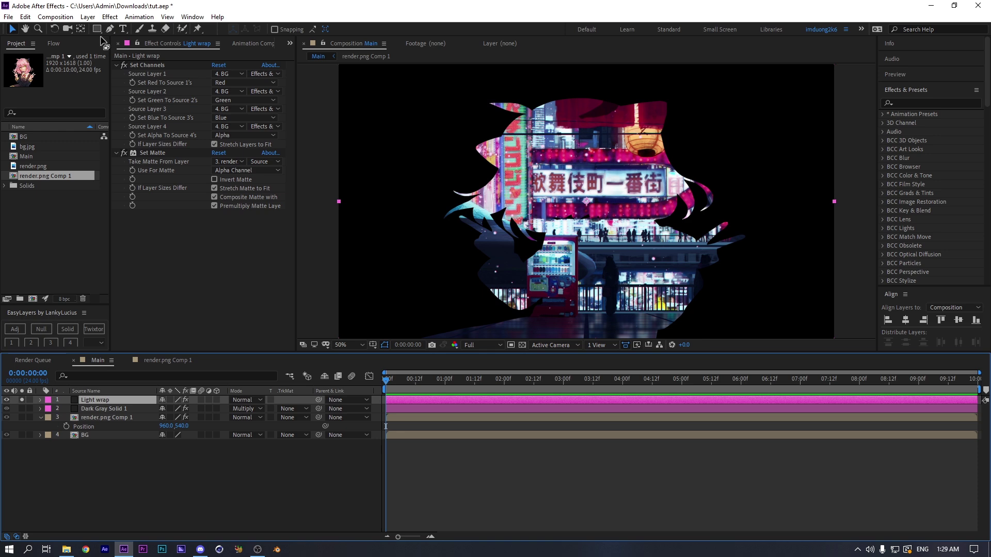
pyautogui.click(88, 17)
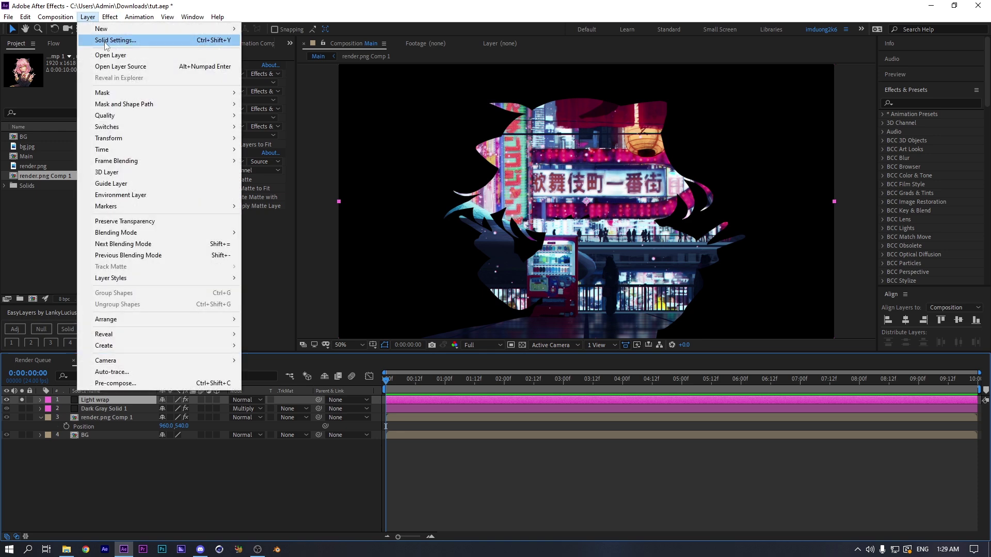
pyautogui.click(161, 503)
# Pre-compose the render.png Comp 1 layer as render.png Comp 2, moving all attributes into the new composition
pyautogui.click(119, 418)
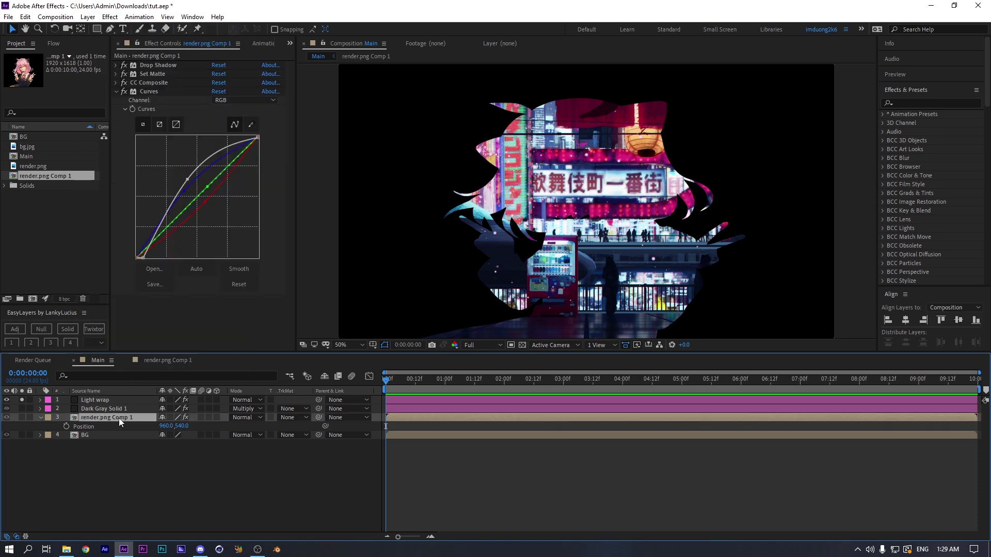
pyautogui.hotkey('ctrl', 'shift', 'c')
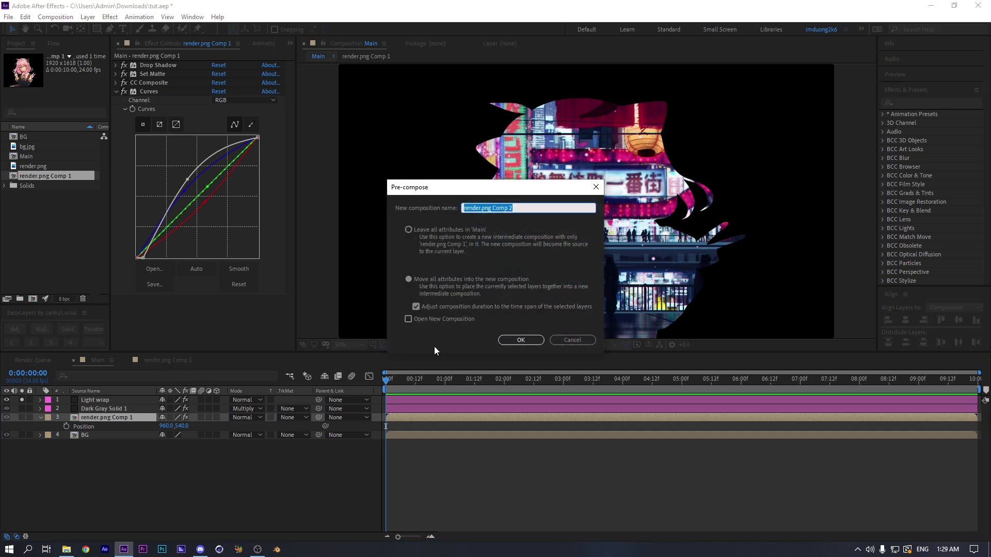
pyautogui.click(509, 345)
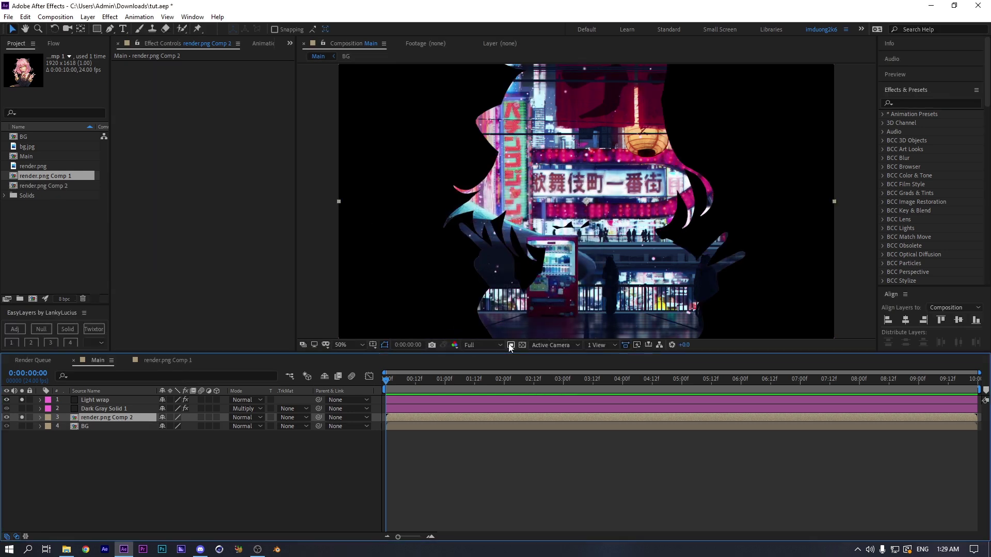
# Check the matte by switching the solo state of the render.png Comp 2 and Light wrap layers, ending with only Light wrap soloed
pyautogui.click(22, 400)
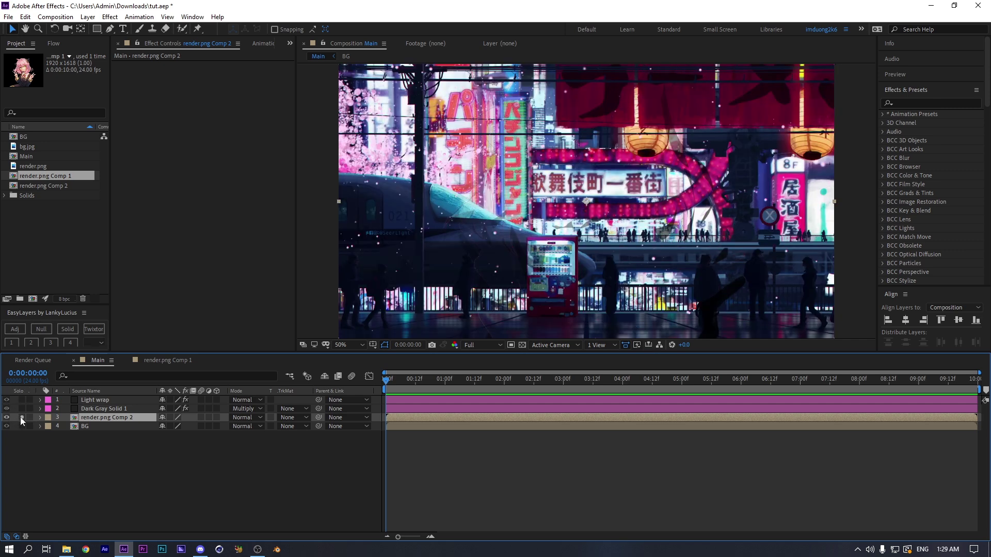
pyautogui.click(21, 417)
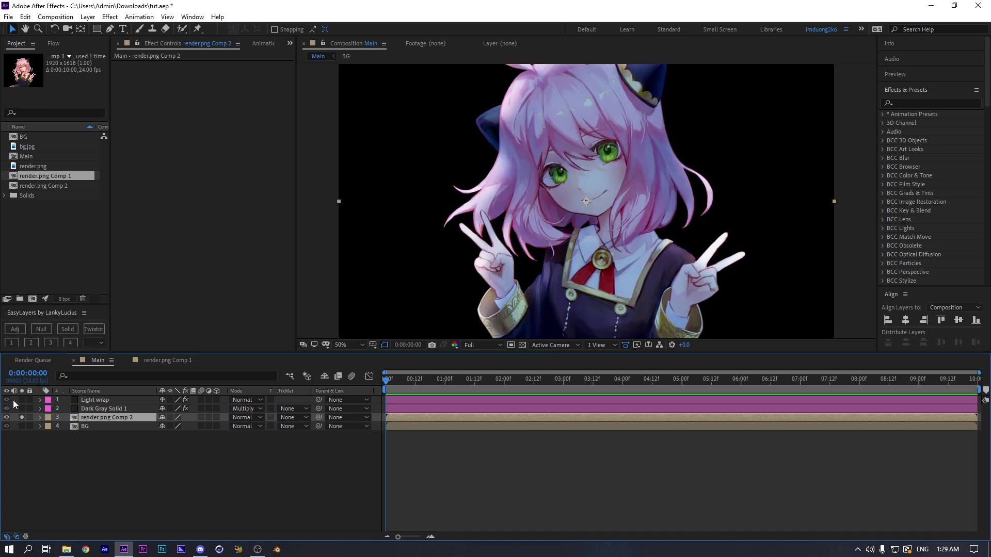
pyautogui.click(22, 400)
pyautogui.click(22, 400)
pyautogui.click(21, 400)
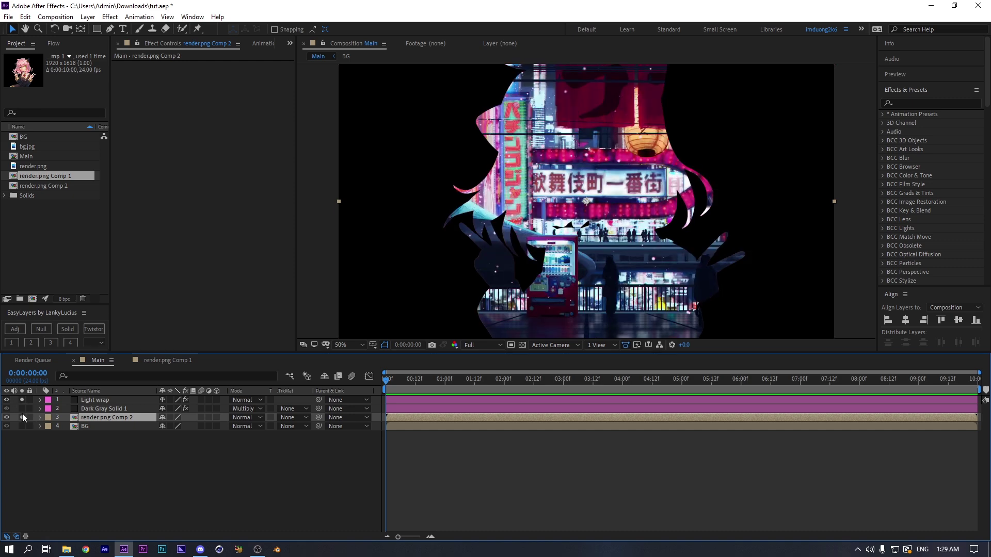
pyautogui.click(77, 401)
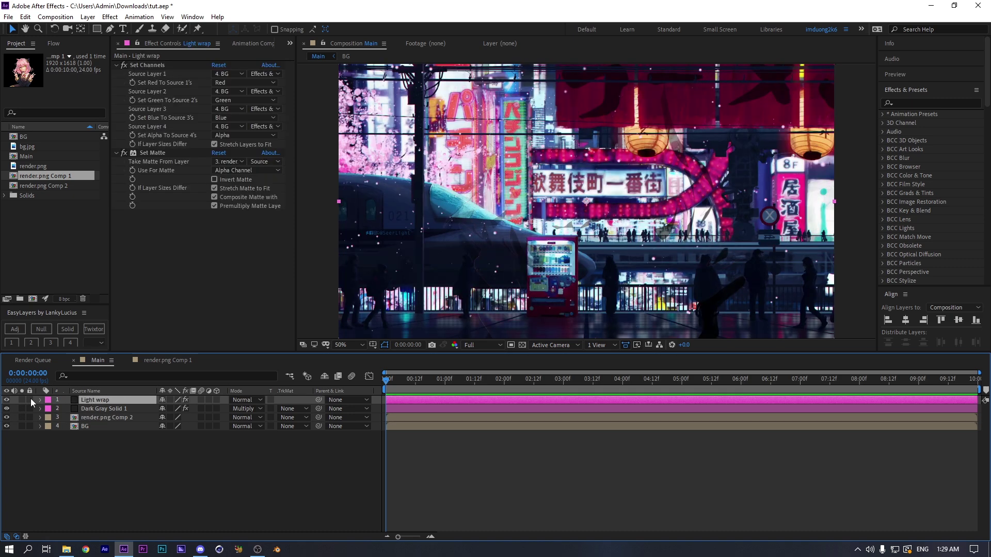
pyautogui.click(21, 400)
pyautogui.click(210, 227)
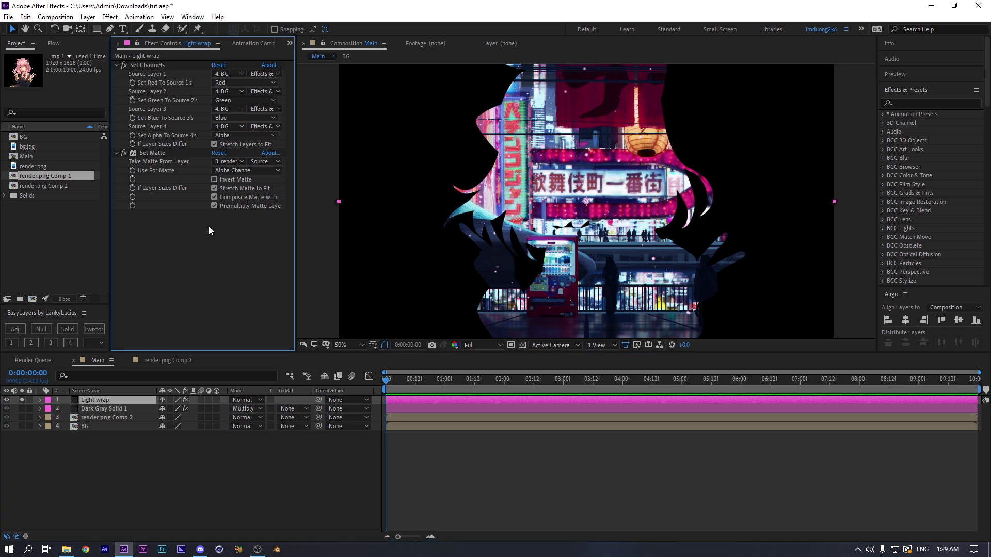
# Invert the matte in the Set Matte effect on the Light wrap layer
pyautogui.click(214, 179)
# Try a Gaussian Blur on the Light wrap layer with blurriness 63.7 and Repeat Edge Pixels enabled
pyautogui.hotkey('ctrl', 'space')
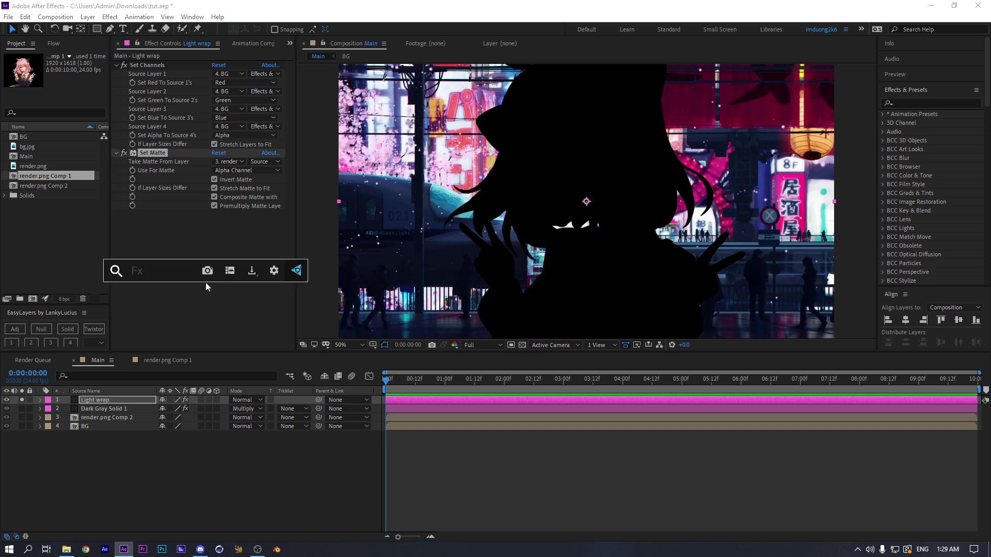
pyautogui.write('gau')
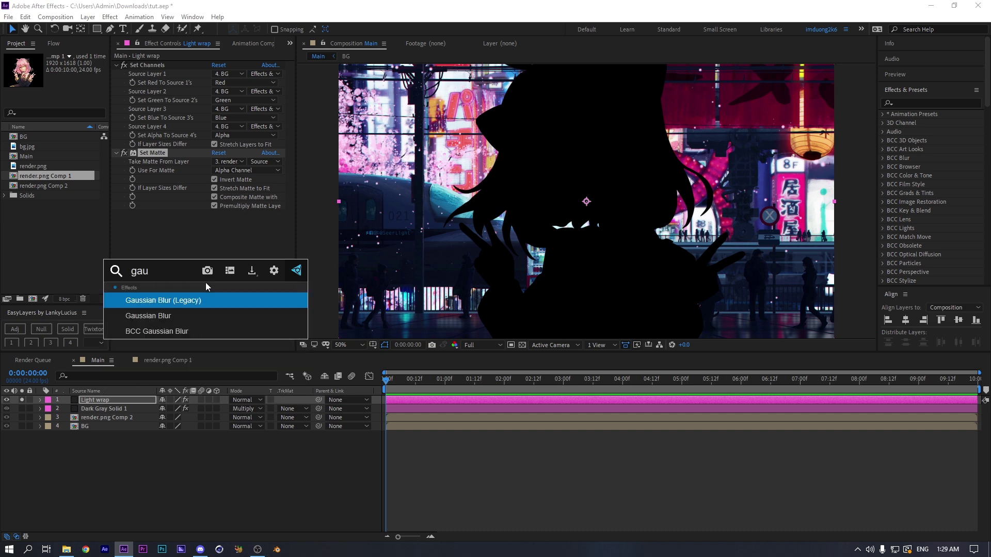
pyautogui.press('Down')
pyautogui.press('Return')
pyautogui.moveTo(205, 283); pyautogui.dragTo(532, 207)
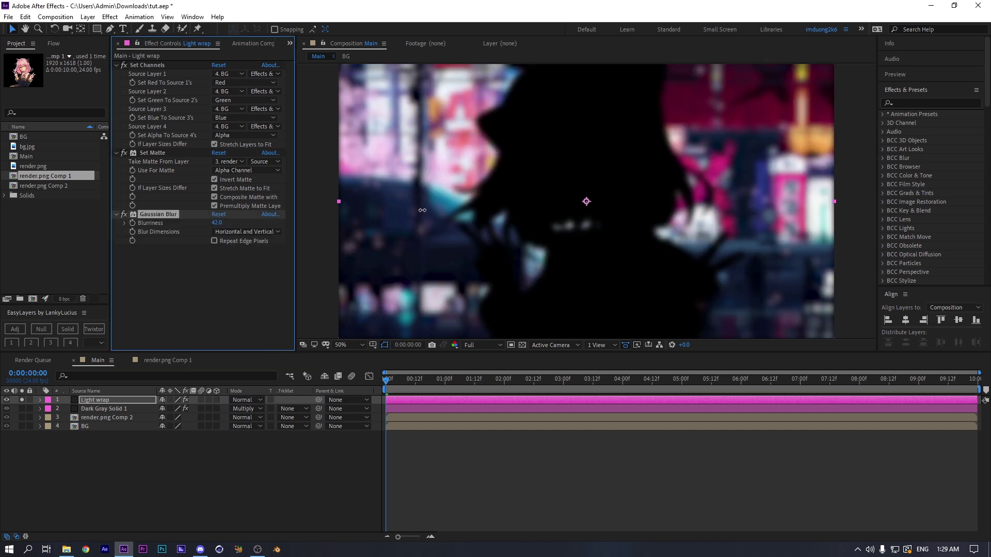
pyautogui.click(214, 241)
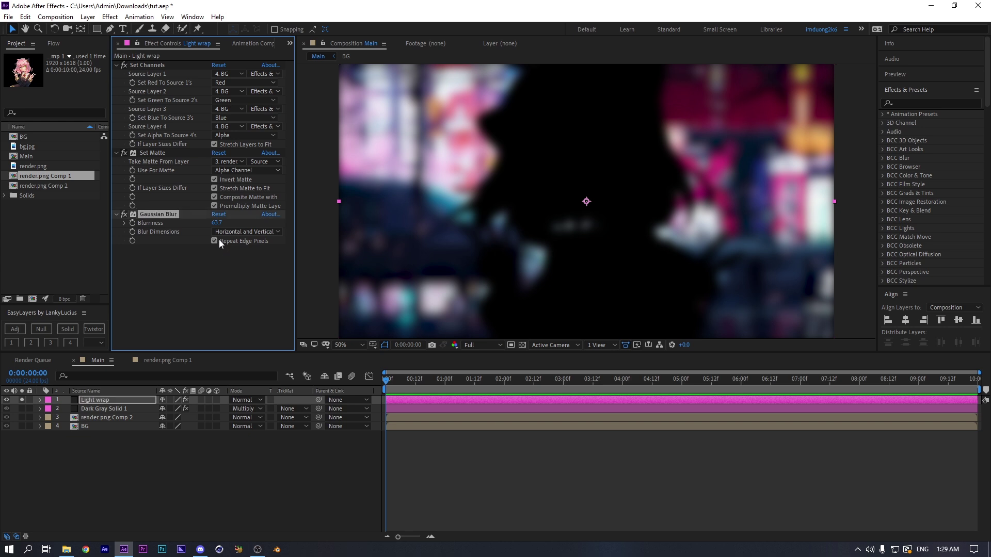
# Apply Deep Glow to the Light wrap layer and delete its Gaussian Blur effect
pyautogui.hotkey('ctrl', 'space')
pyautogui.write('de')
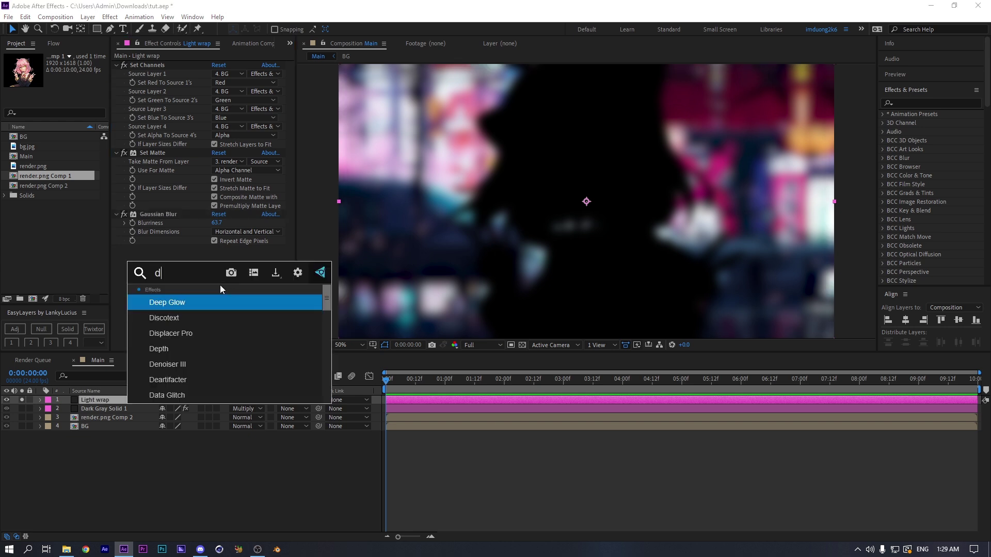
pyautogui.click(197, 302)
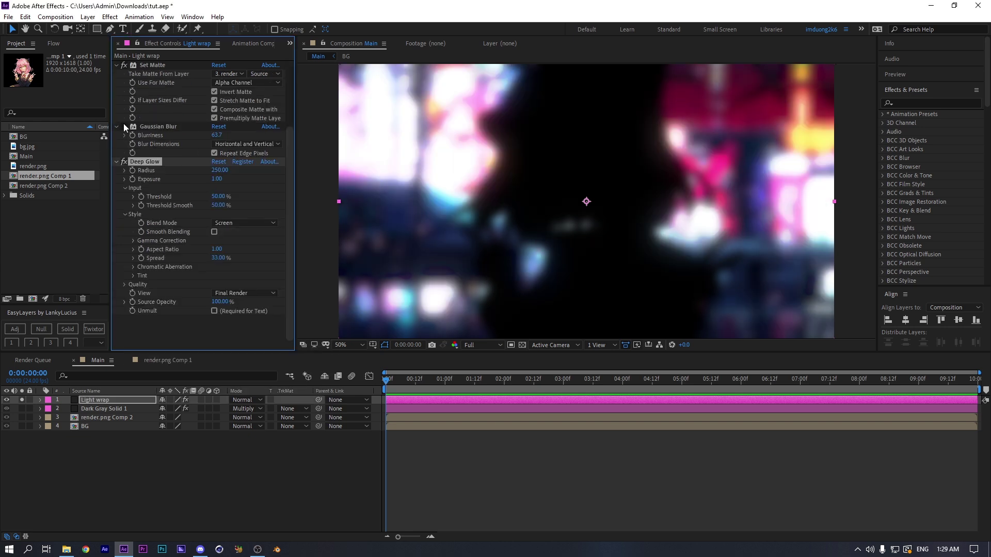
pyautogui.click(124, 126)
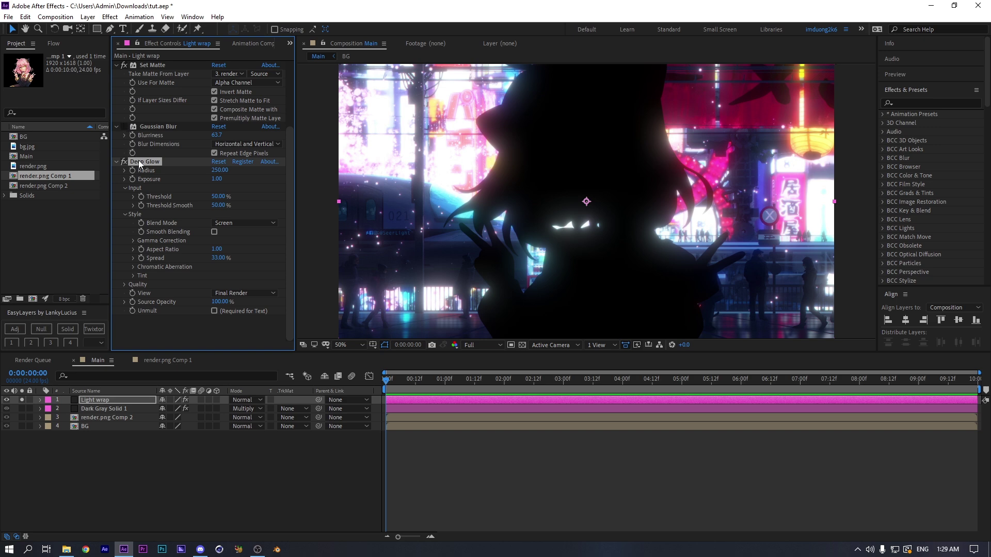
pyautogui.click(148, 126)
pyautogui.press('Delete')
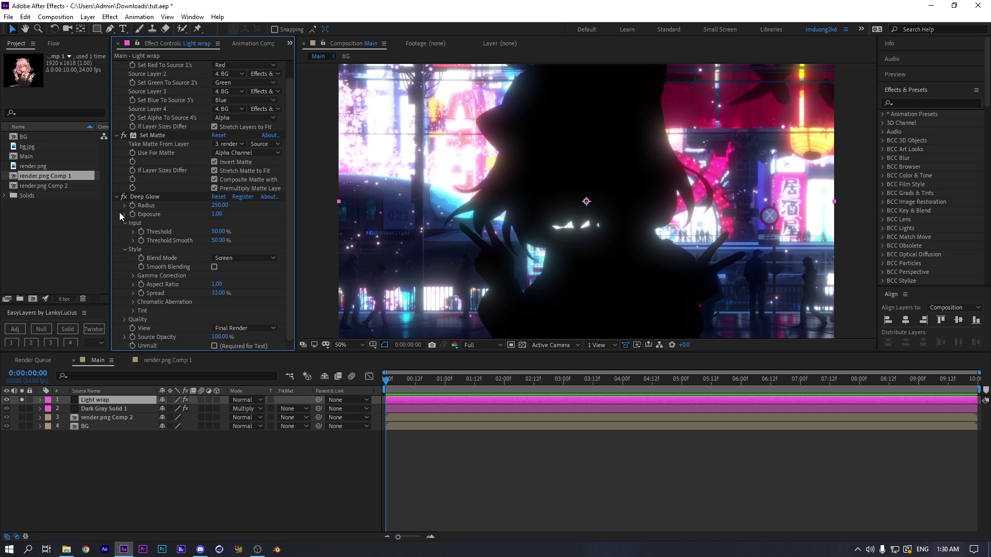
pyautogui.click(119, 194)
pyautogui.hotkey('ctrl', '`')
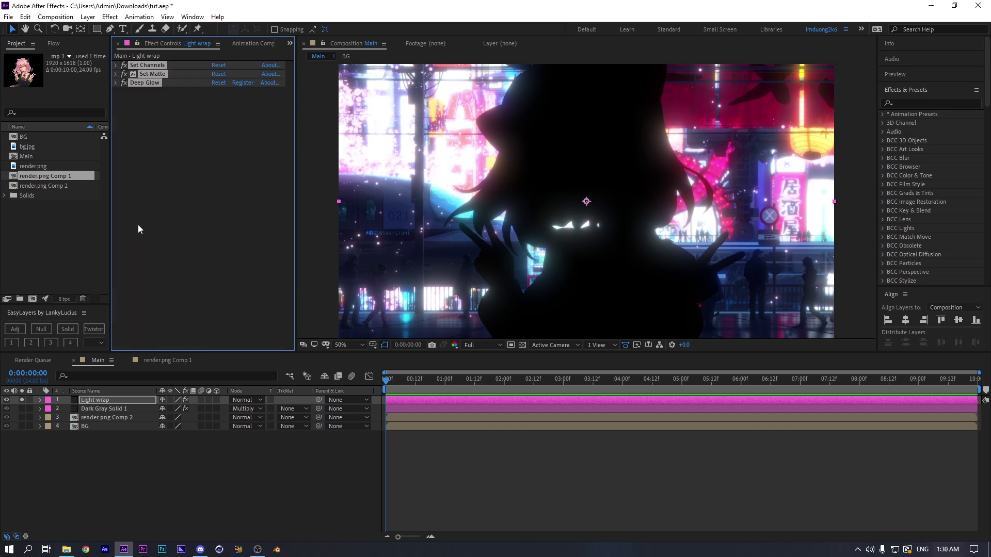
# Add a second Set Matte after Deep Glow on Light wrap, taking the matte from render.png Comp 2, and unsolo the layer
pyautogui.hotkey('ctrl', 'space')
pyautogui.write('cb')
pyautogui.press('BackSpace')
pyautogui.press('BackSpace')
pyautogui.write('def')
pyautogui.press('BackSpace')
pyautogui.press('BackSpace')
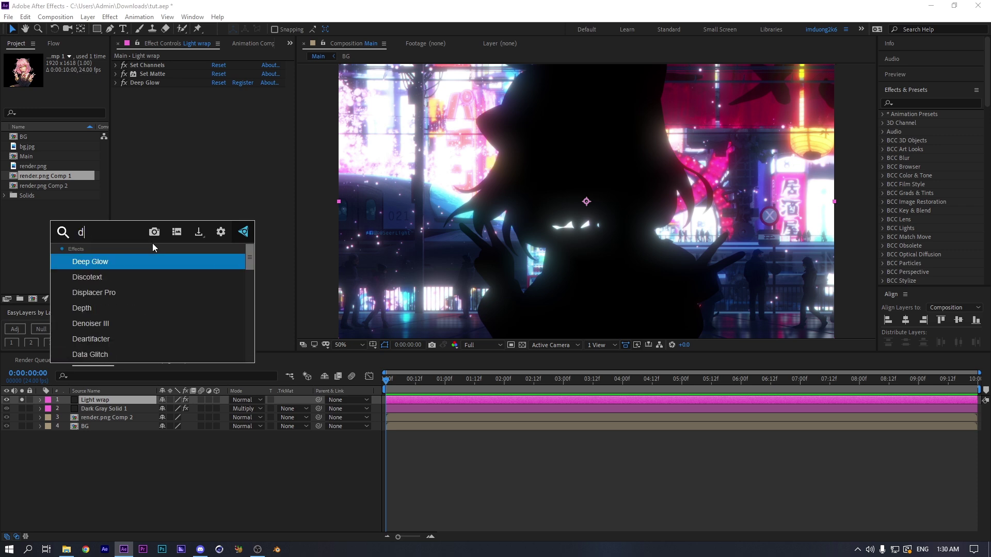
pyautogui.press('BackSpace')
pyautogui.write('set')
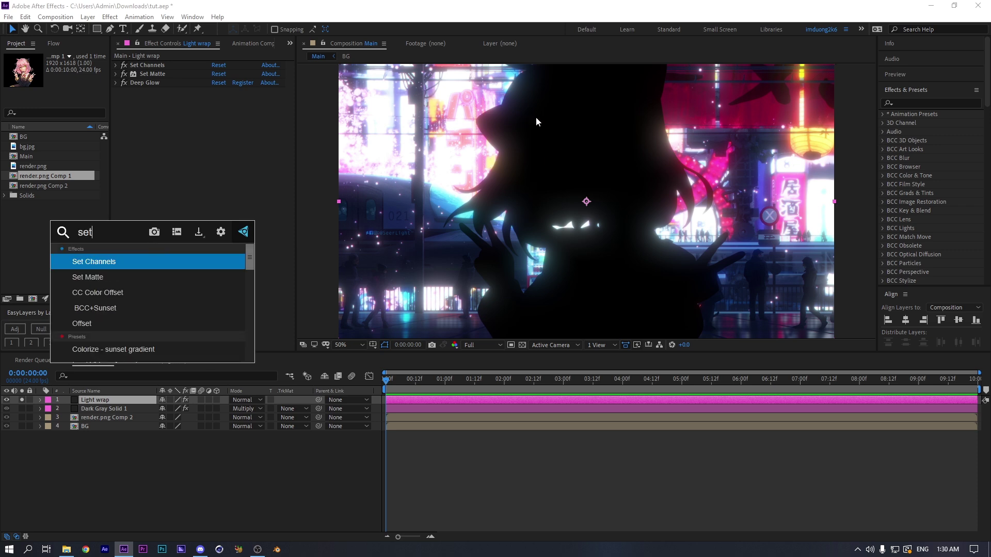
pyautogui.click(138, 277)
pyautogui.click(218, 101)
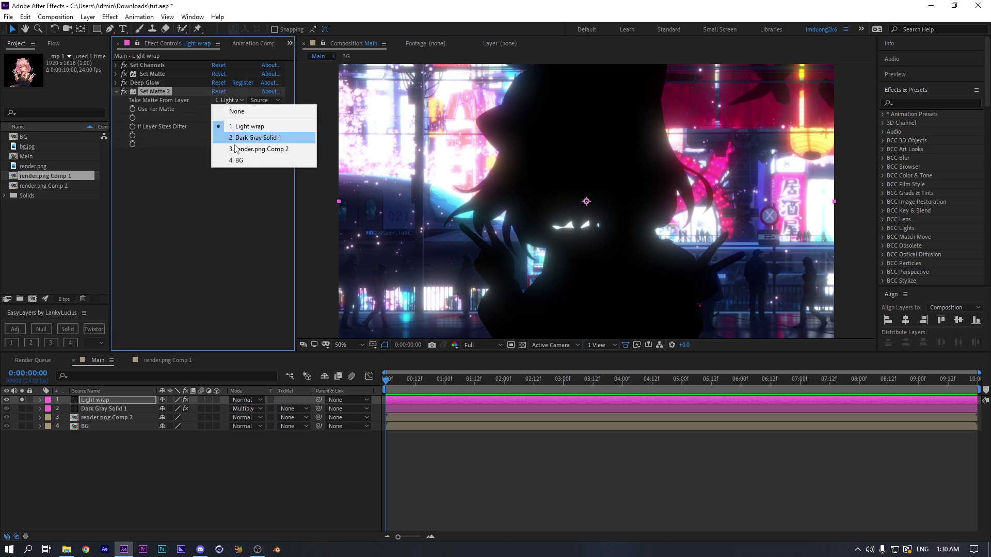
pyautogui.click(234, 149)
pyautogui.click(209, 227)
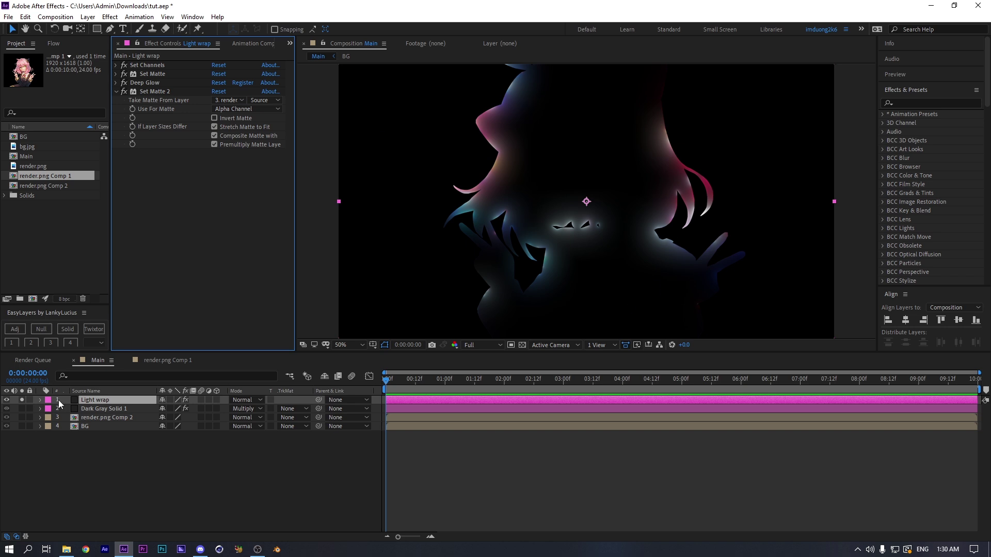
pyautogui.click(22, 399)
# Try Light wrap below Dark Gray Solid 1 with Screen blending, and return it to the top of the stack in Normal mode
pyautogui.moveTo(106, 404); pyautogui.dragTo(118, 411)
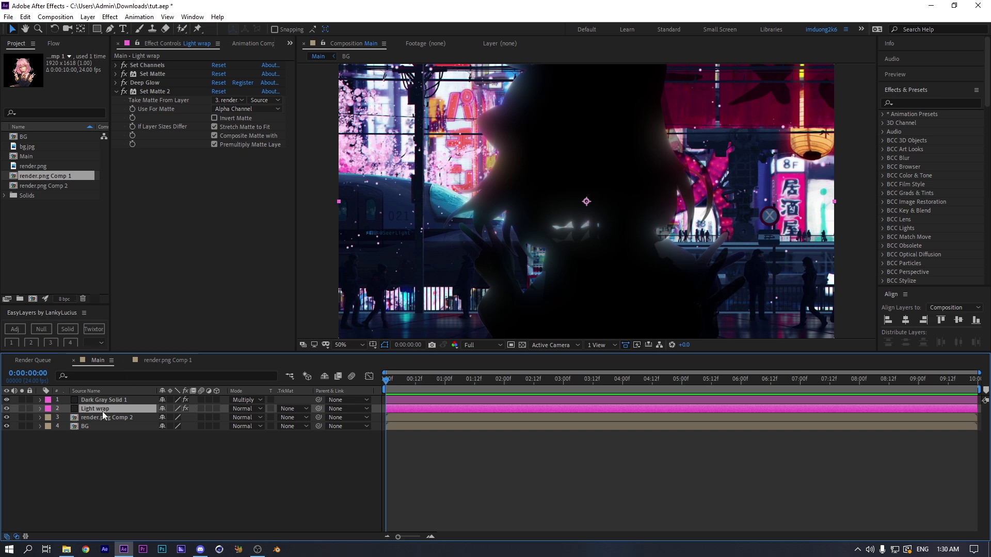
pyautogui.click(242, 408)
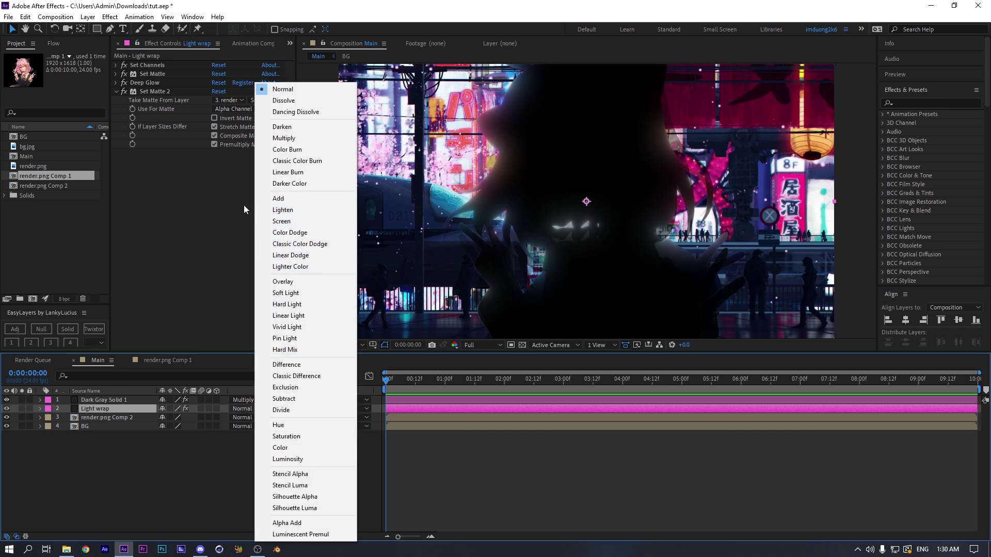
pyautogui.click(284, 138)
pyautogui.click(260, 409)
pyautogui.click(279, 221)
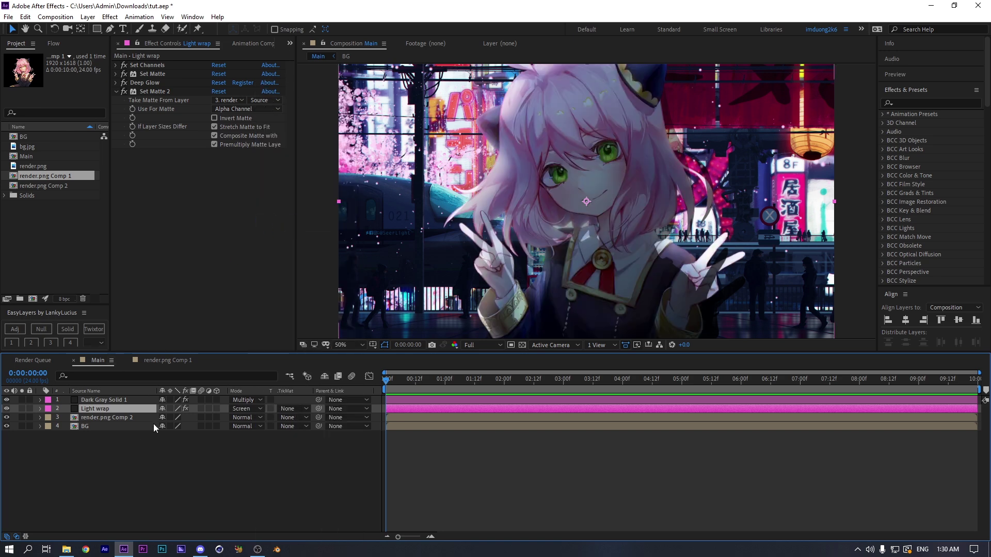
pyautogui.moveTo(126, 408); pyautogui.dragTo(141, 392)
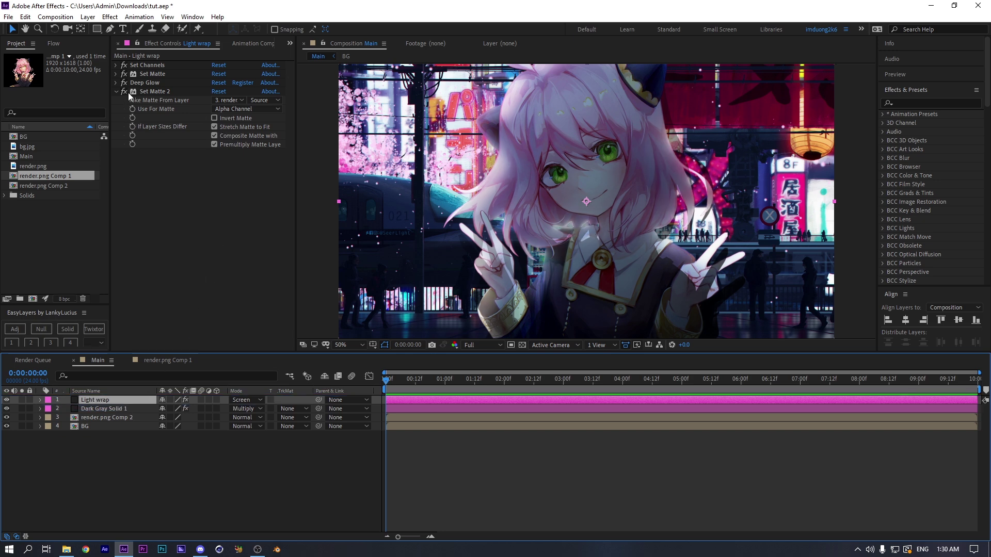
pyautogui.click(237, 400)
pyautogui.click(274, 86)
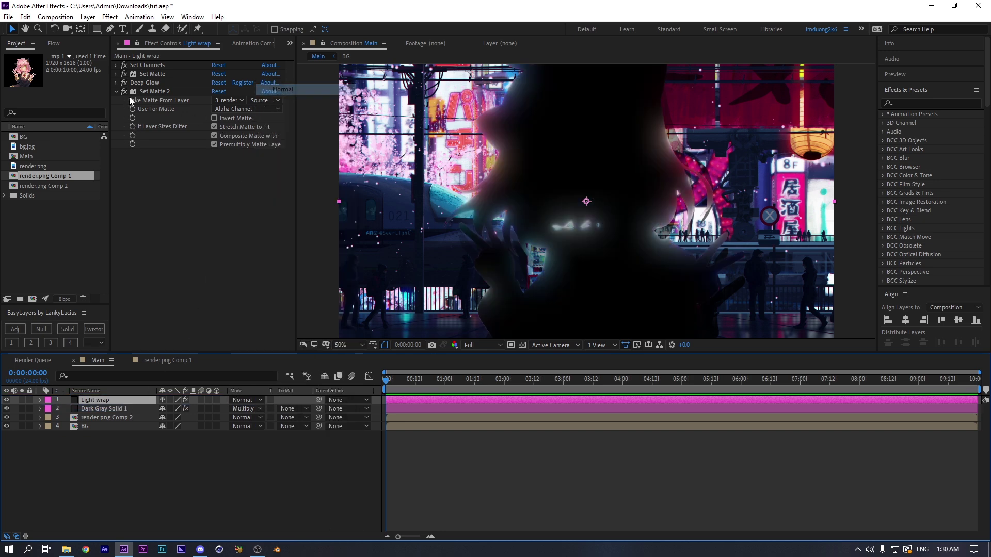
# Enable Unmult in the Deep Glow effect on the Light wrap layer
pyautogui.click(116, 91)
pyautogui.click(116, 83)
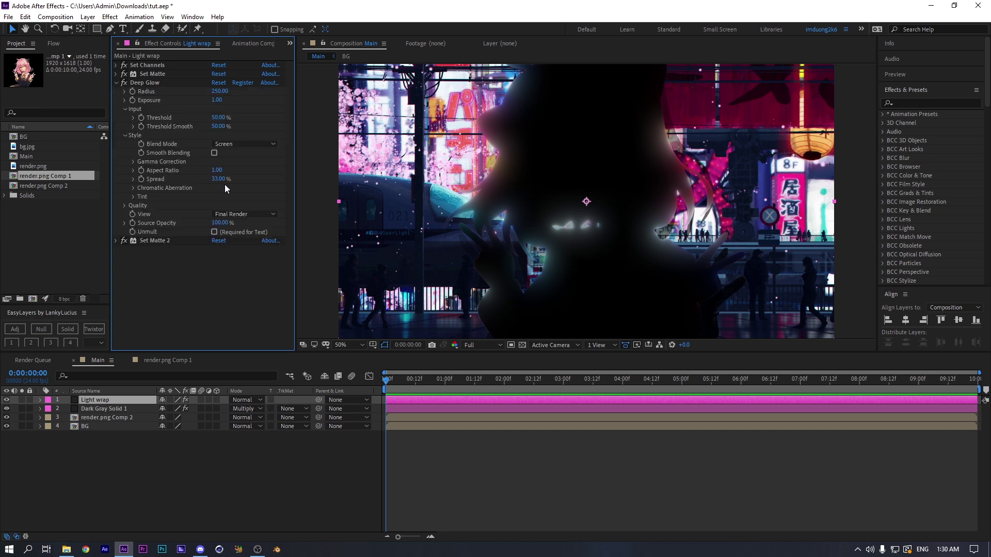
pyautogui.click(214, 232)
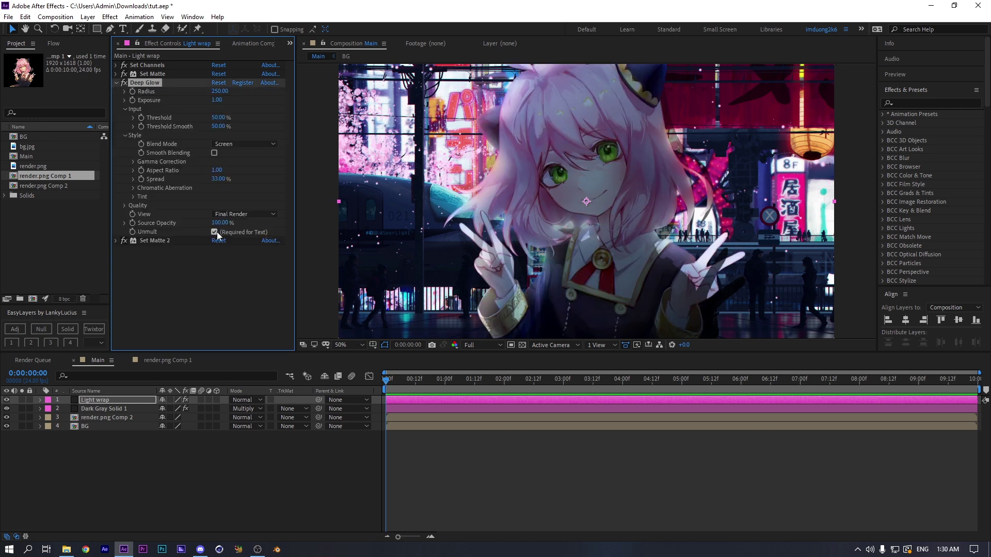
pyautogui.click(175, 315)
pyautogui.click(116, 82)
# Compare the character close up and in full view with the Light wrap and Dark Gray Solid 1 layers hidden and shown
pyautogui.scroll(3, 556, 234)
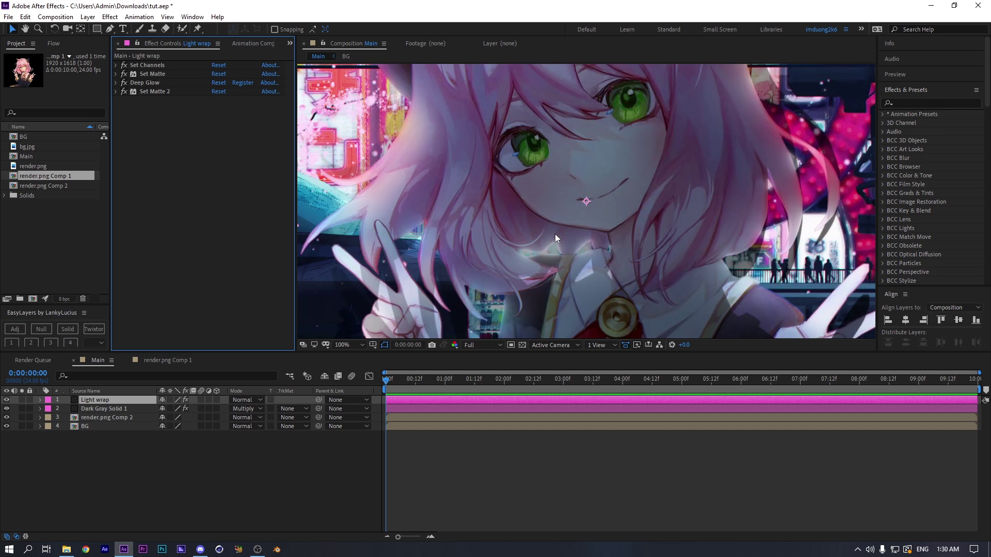
pyautogui.click(7, 400)
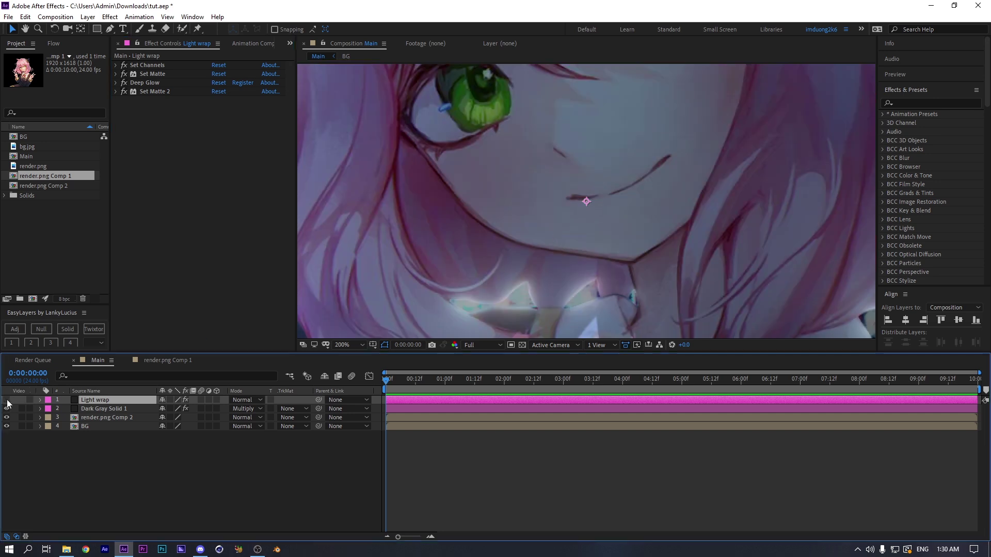
pyautogui.click(7, 400)
pyautogui.click(6, 401)
pyautogui.click(7, 401)
pyautogui.click(347, 345)
pyautogui.click(363, 378)
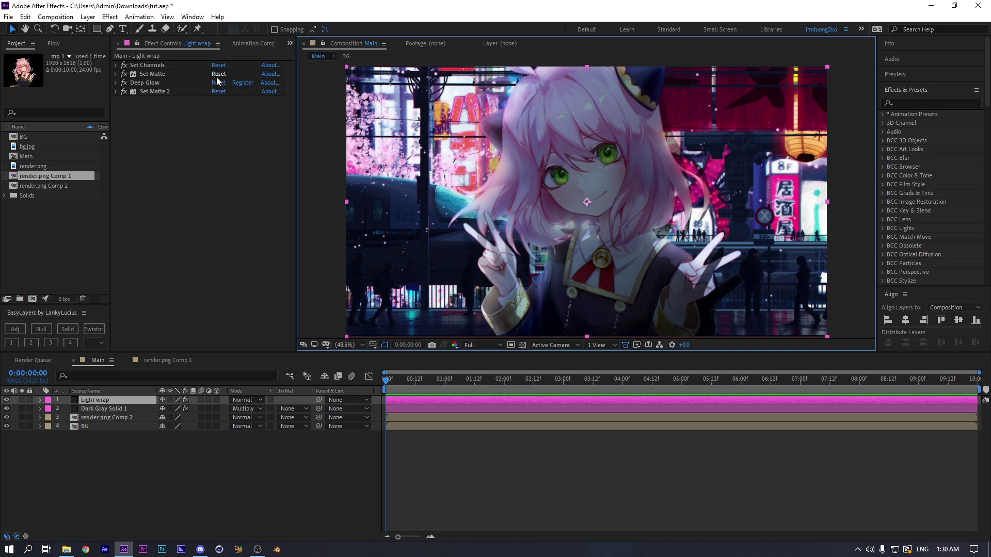
pyautogui.click(6, 409)
pyautogui.click(7, 408)
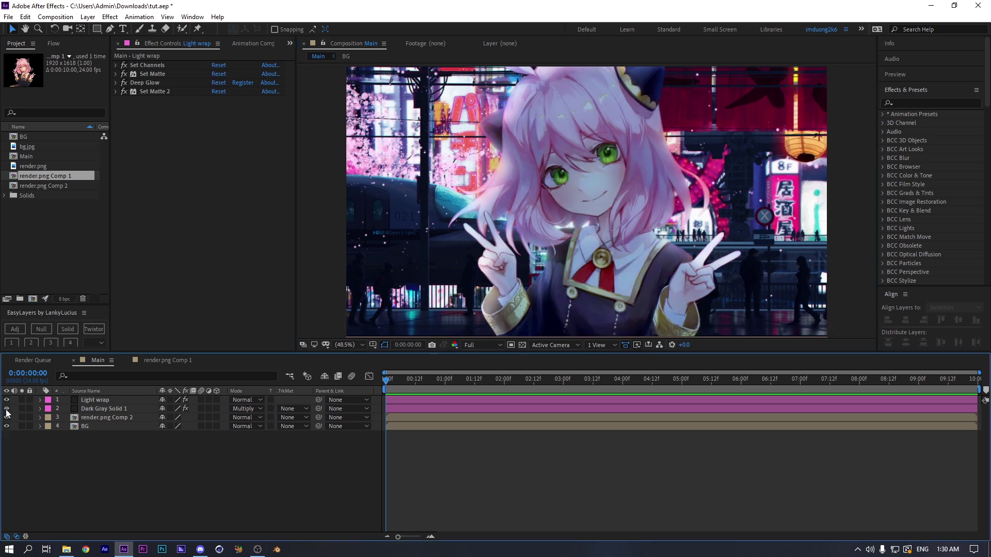
# Set the height of the Dark Gray Solid 1 layer to 1080 in its solid settings
pyautogui.click(104, 409)
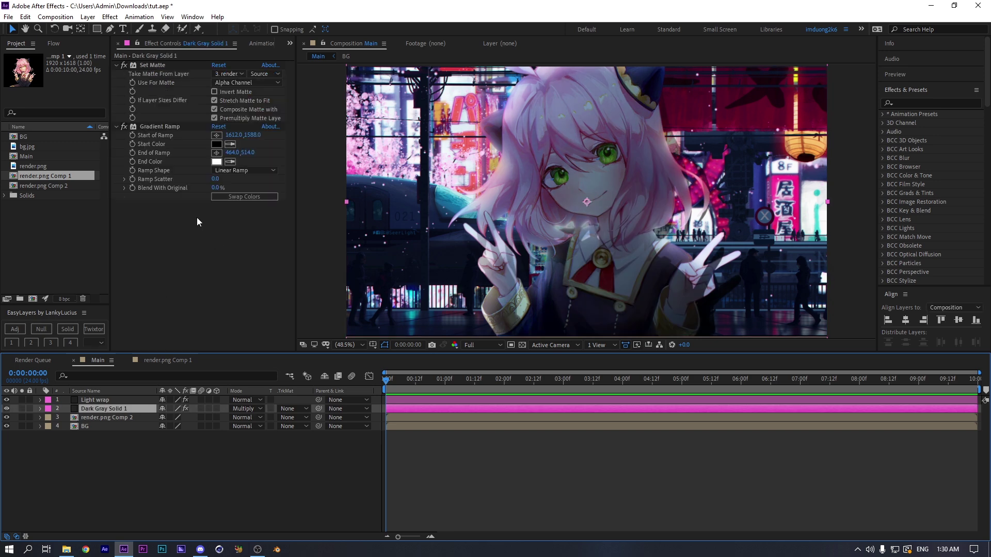
pyautogui.click(104, 418)
pyautogui.click(104, 409)
pyautogui.click(80, 20)
pyautogui.click(98, 36)
pyautogui.doubleClick(446, 212)
pyautogui.write('1080')
pyautogui.press('Return')
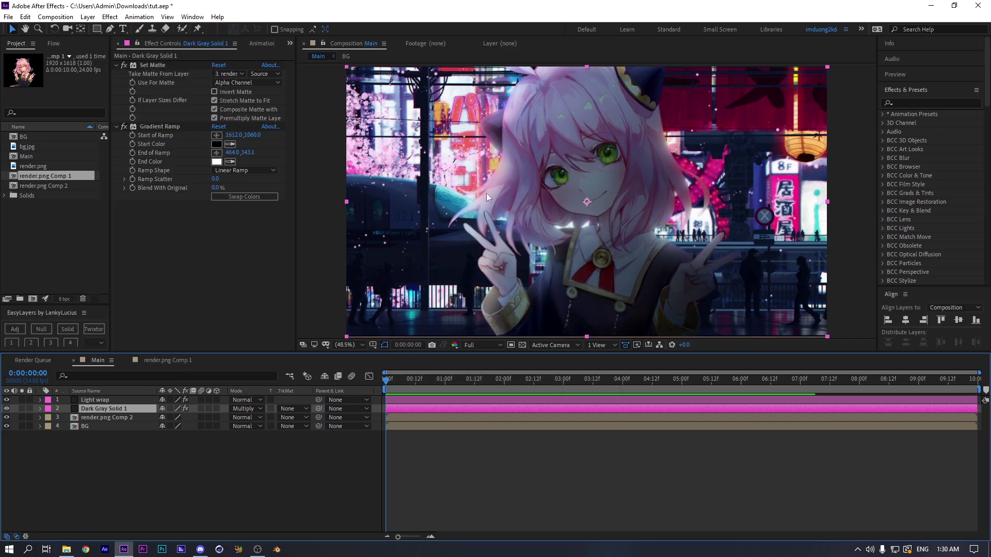
pyautogui.click(587, 476)
# Set Deep Glow on the Light wrap layer to a radius of 553 and an exposure of 1.37
pyautogui.click(110, 401)
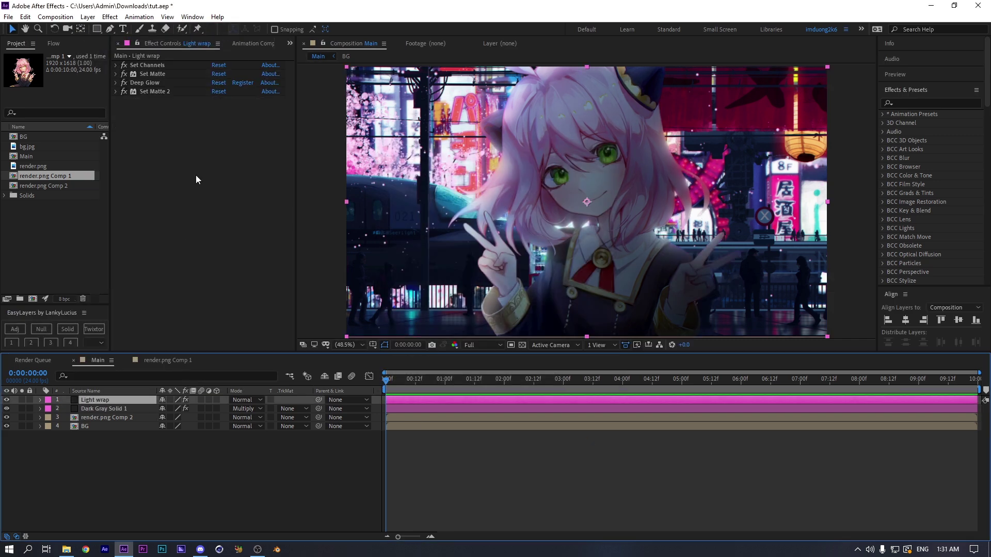
pyautogui.click(116, 83)
pyautogui.moveTo(220, 92); pyautogui.dragTo(377, 92)
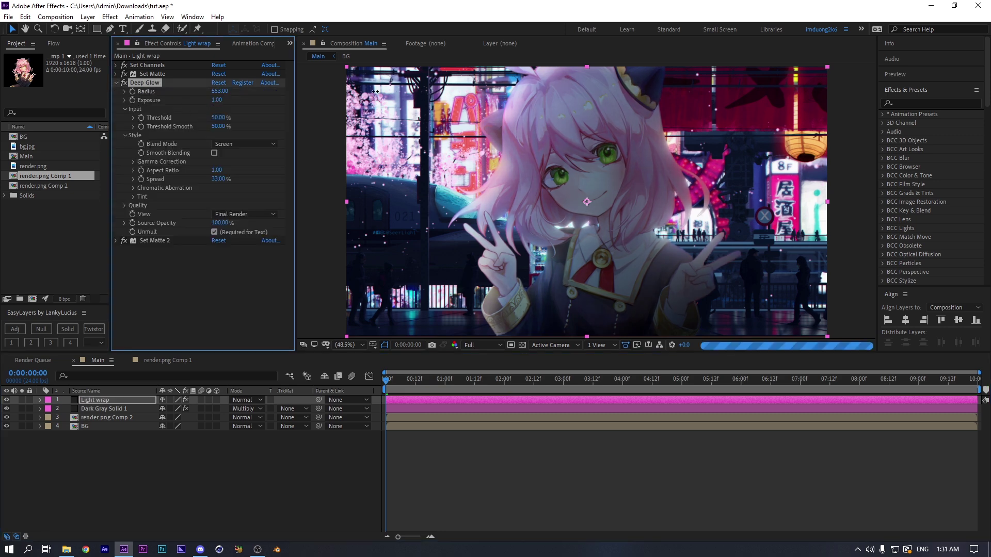
pyautogui.moveTo(217, 99); pyautogui.dragTo(238, 99)
pyautogui.click(255, 474)
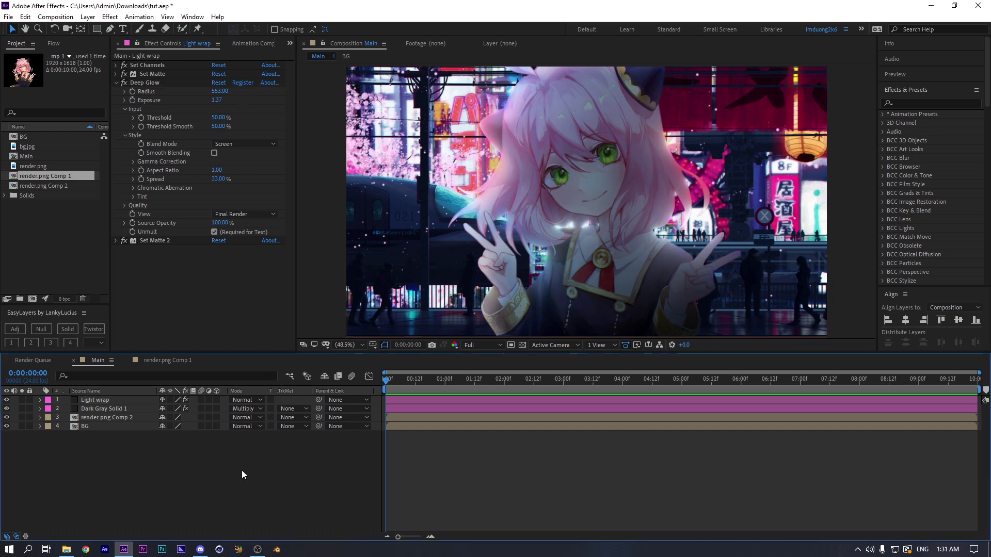
# Apply Fast Bokeh to the BG layer with a blur radius of 15
pyautogui.click(89, 428)
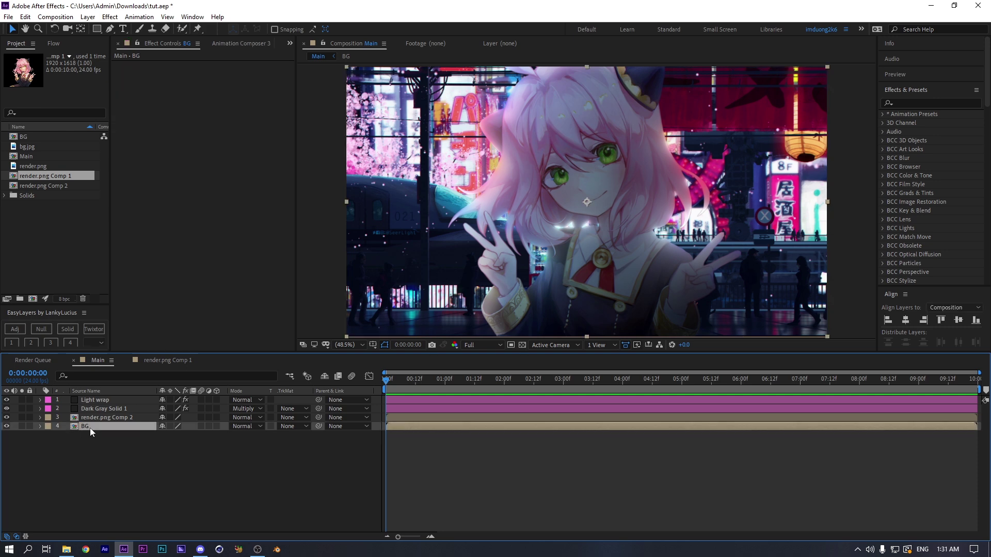
pyautogui.hotkey('ctrl', 'space')
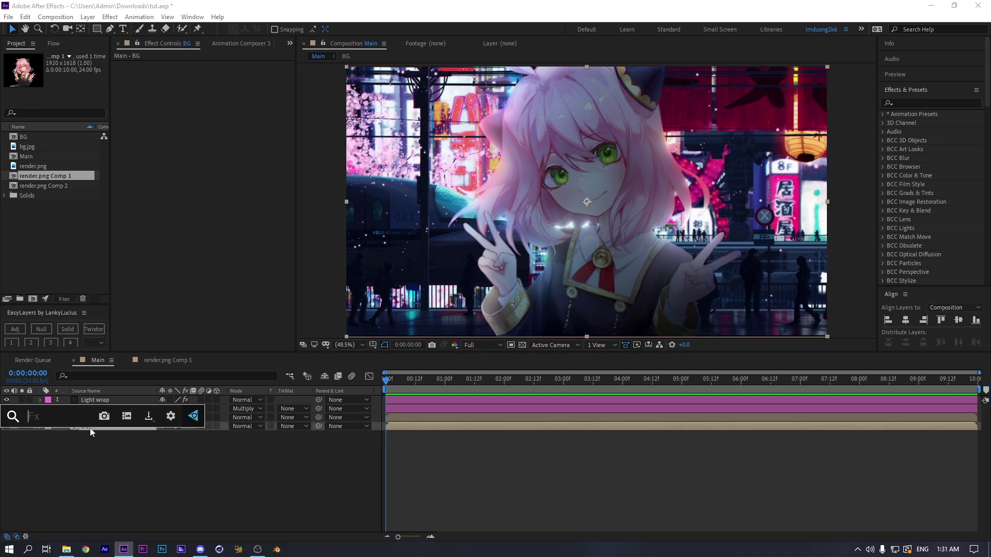
pyautogui.write('bok')
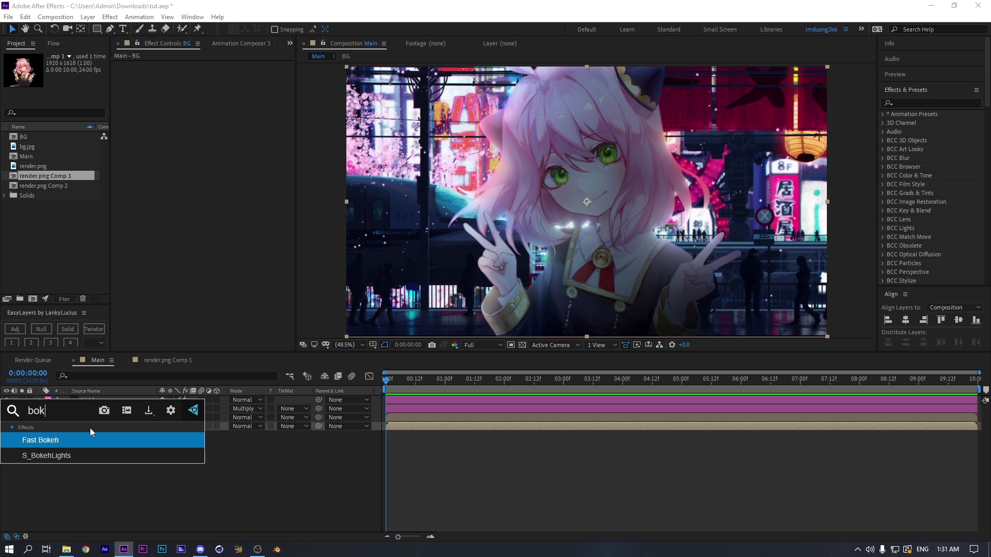
pyautogui.press('Return')
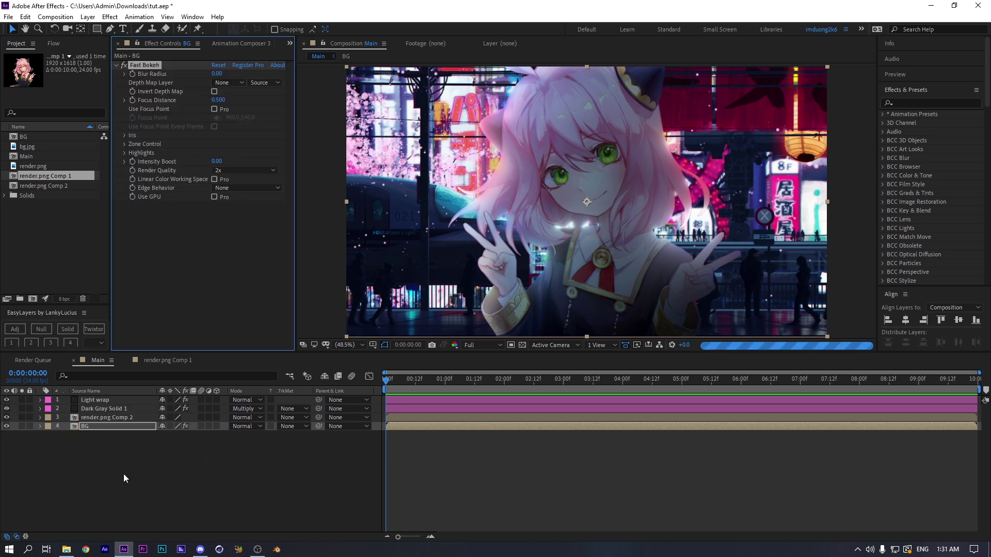
pyautogui.click(221, 73)
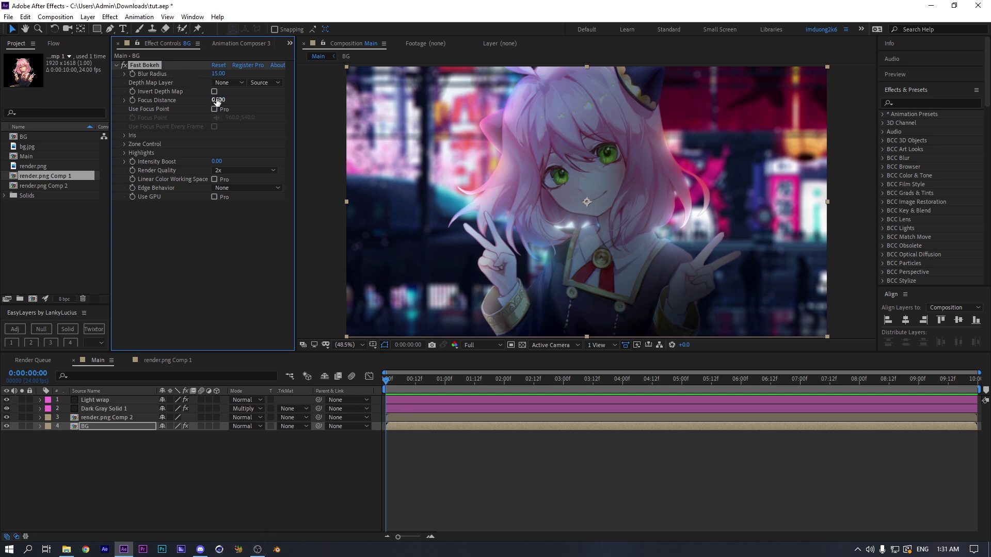
pyautogui.click(224, 83)
pyautogui.click(200, 79)
pyautogui.press('.')
pyautogui.press('.')
pyautogui.press('.')
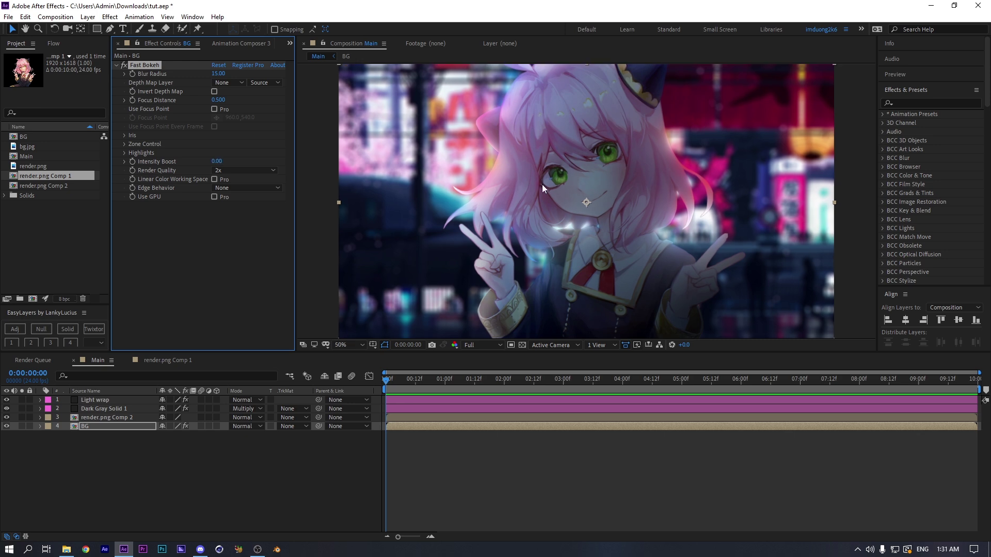
# Remove Fast Bokeh from the BG layer and apply BCC Lens Blur OBS in its place
pyautogui.press(',')
pyautogui.press(',')
pyautogui.press('Delete')
pyautogui.hotkey('ctrl', 'space')
pyautogui.write('bcc len')
pyautogui.press('Return')
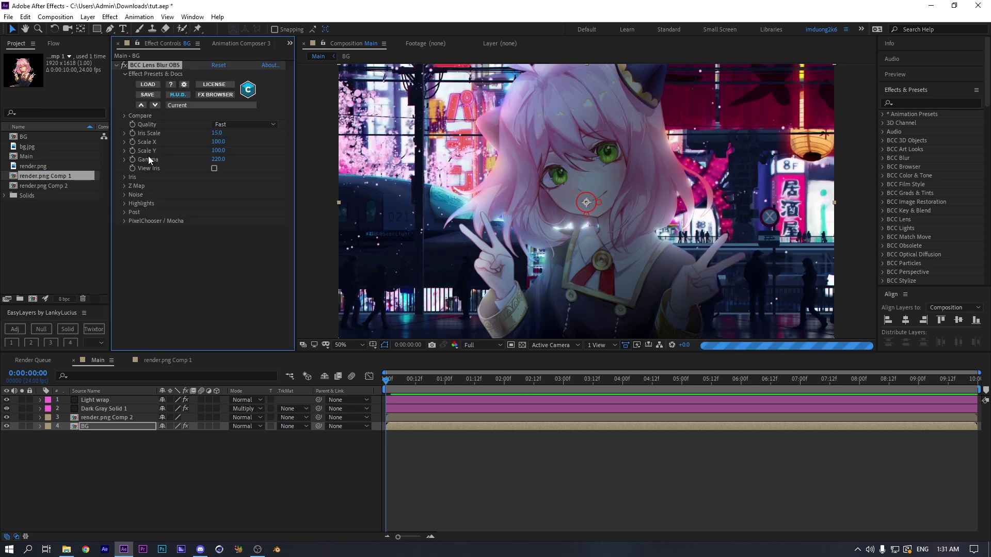
# Set the BG layer's lens blur to an iris scale of 5 and a gamma of 522
pyautogui.click(250, 126)
pyautogui.click(211, 134)
pyautogui.click(214, 134)
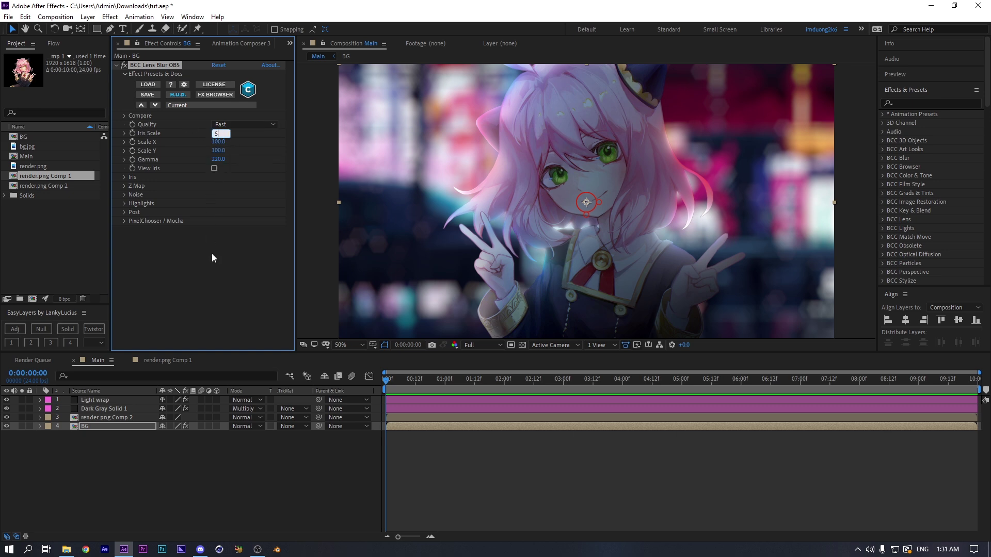
pyautogui.write('5')
pyautogui.press('Return')
pyautogui.moveTo(224, 159); pyautogui.dragTo(377, 157)
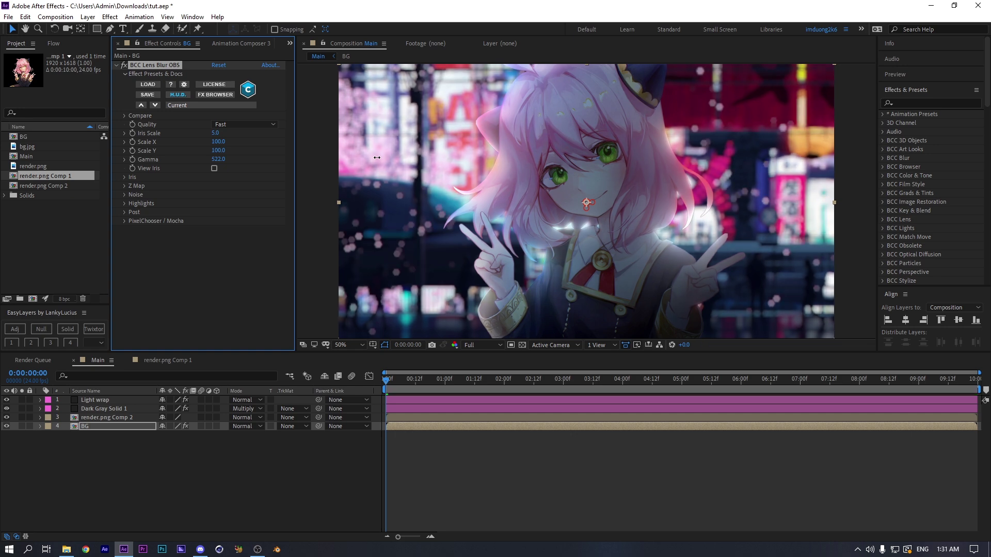
pyautogui.click(579, 474)
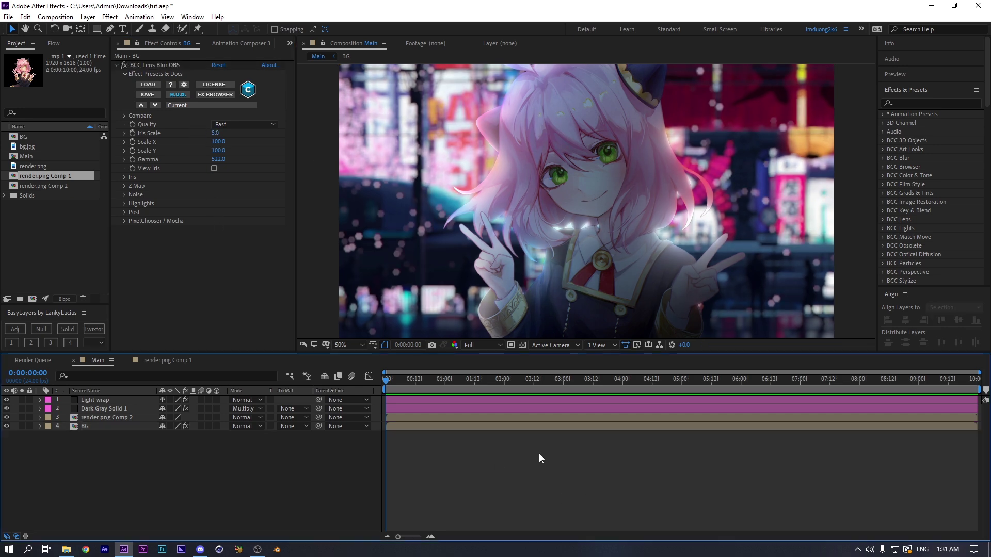
# Set the Deep Glow threshold on the Light wrap layer to 82%
pyautogui.click(112, 409)
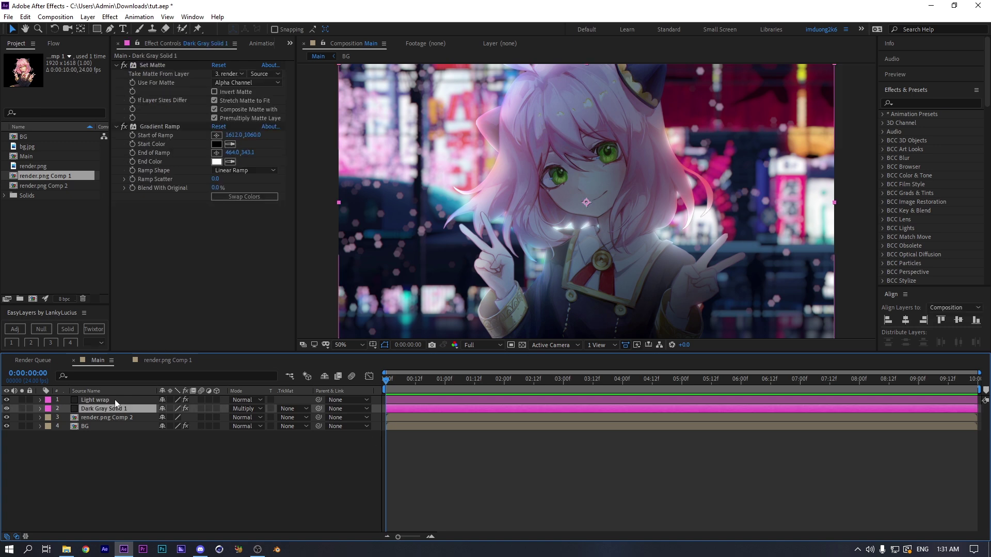
pyautogui.click(114, 399)
pyautogui.moveTo(218, 117); pyautogui.dragTo(236, 117)
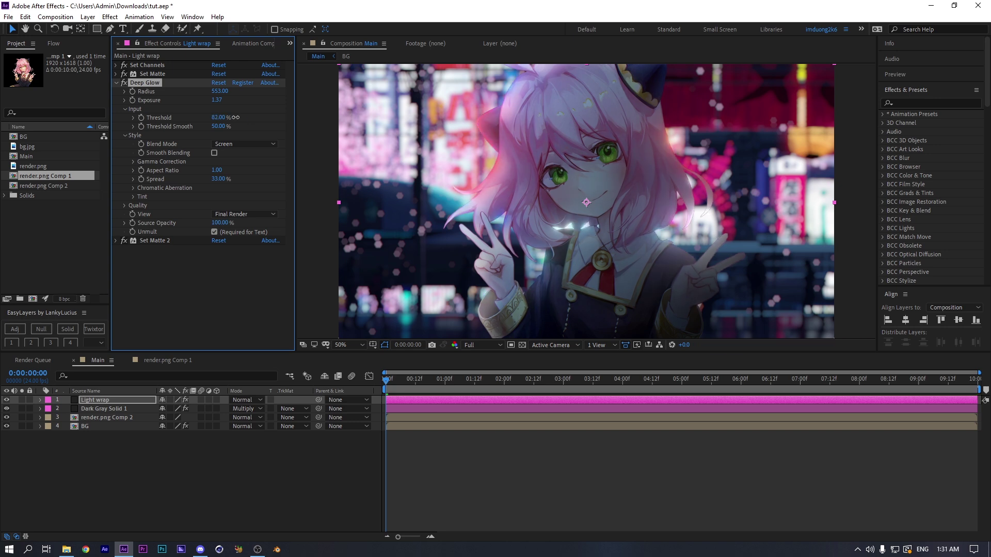
pyautogui.click(631, 513)
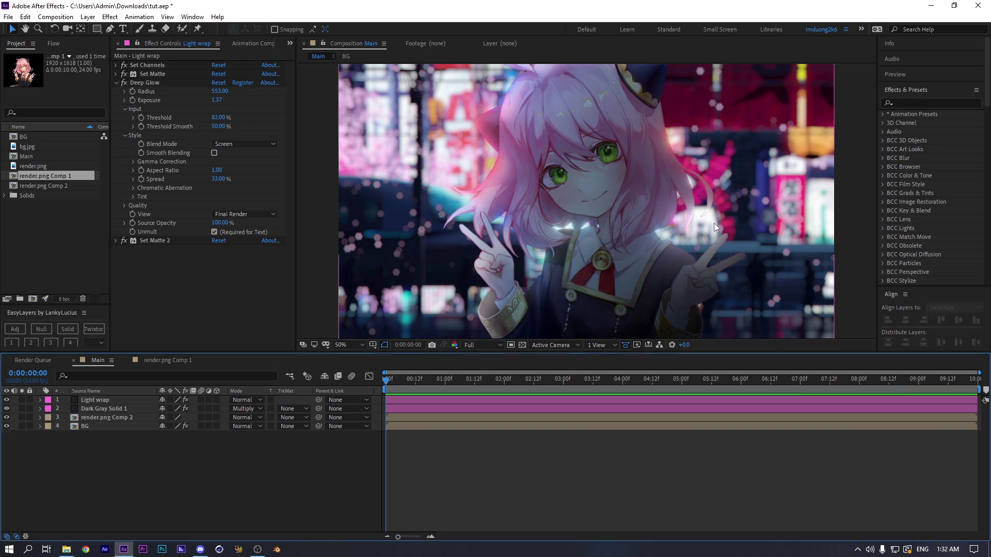
# Create a new solid named Flare above the other layers and apply Optical Flares to it
pyautogui.rightClick(100, 468)
pyautogui.moveTo(181, 356)
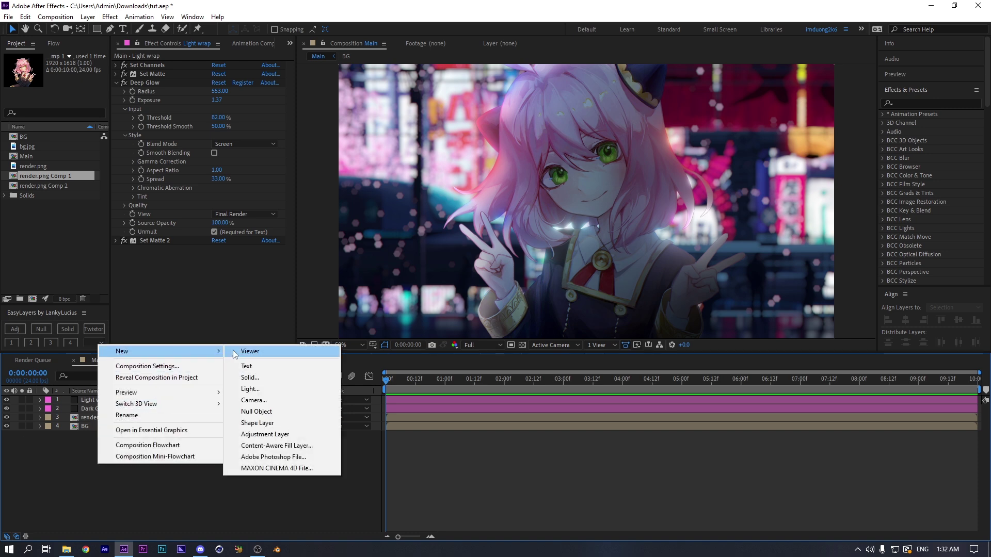
pyautogui.click(258, 382)
pyautogui.write('Flare')
pyautogui.press('Return')
pyautogui.hotkey('ctrl', 'space')
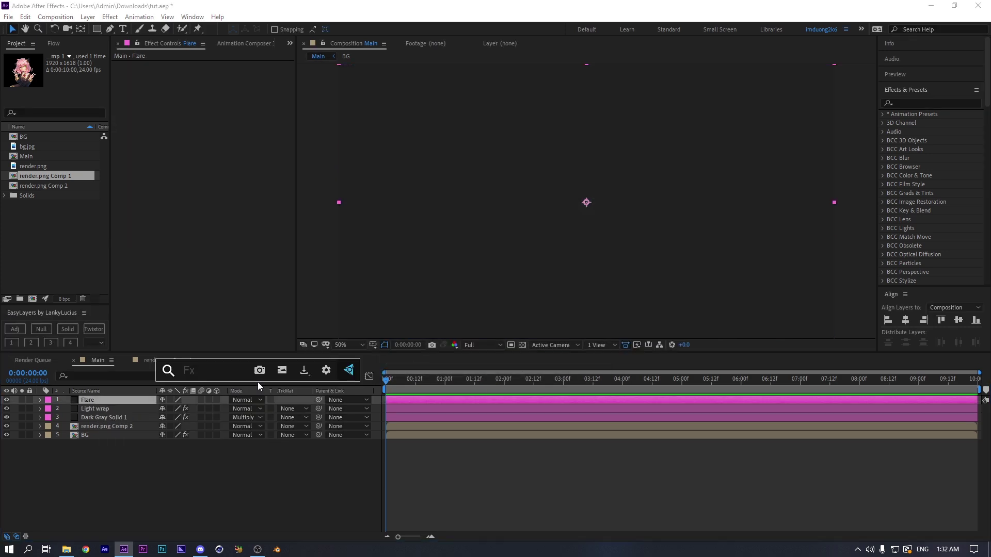
pyautogui.write('optica')
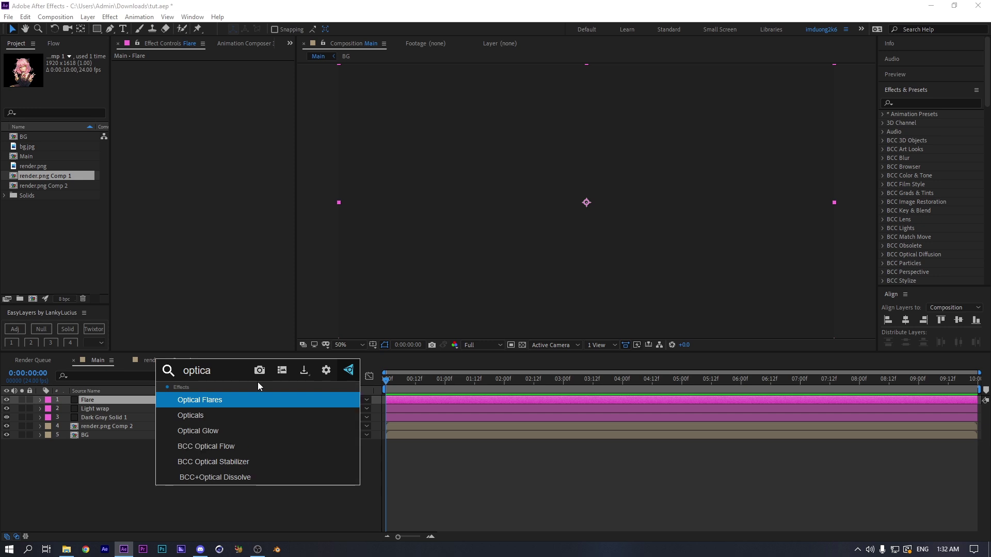
pyautogui.press('Return')
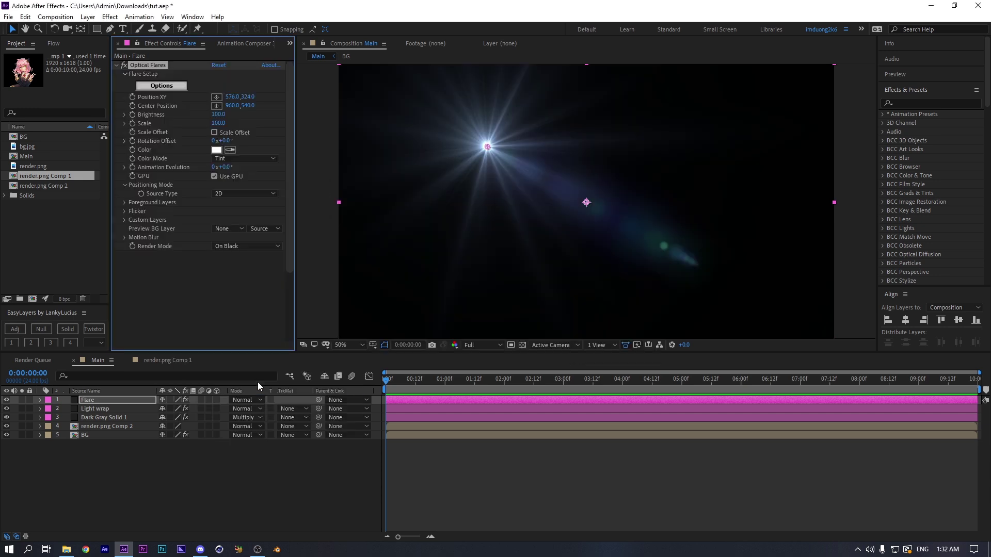
# Browse the Motion Graphics, Light and Natural Flares preset folders in the Optical Flares options
pyautogui.click(174, 86)
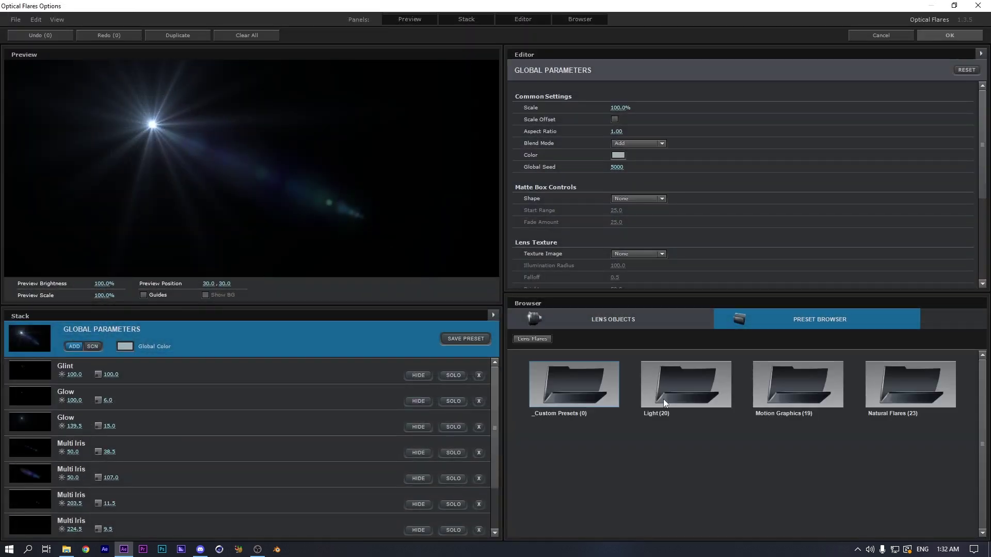
pyautogui.doubleClick(791, 398)
pyautogui.scroll(-3, 808, 436)
pyautogui.scroll(3, 802, 429)
pyautogui.doubleClick(553, 391)
pyautogui.doubleClick(722, 393)
pyautogui.scroll(-3, 797, 453)
pyautogui.scroll(3, 797, 453)
pyautogui.doubleClick(575, 383)
pyautogui.doubleClick(908, 388)
pyautogui.scroll(-3, 765, 433)
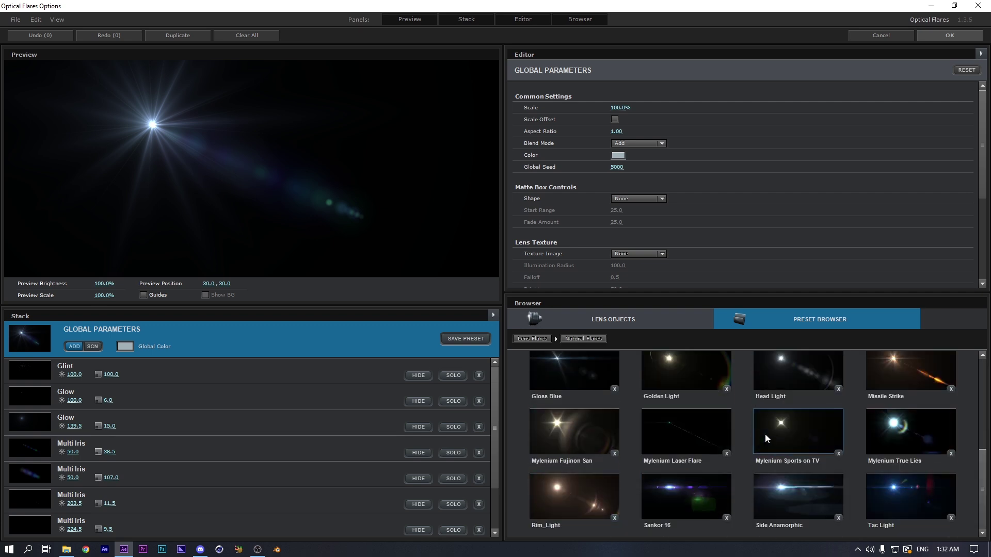
pyautogui.scroll(3, 786, 447)
# Load the Crazy Light preset from the Light folder and position the flare at about 1458, 196
pyautogui.doubleClick(579, 398)
pyautogui.doubleClick(671, 382)
pyautogui.click(591, 430)
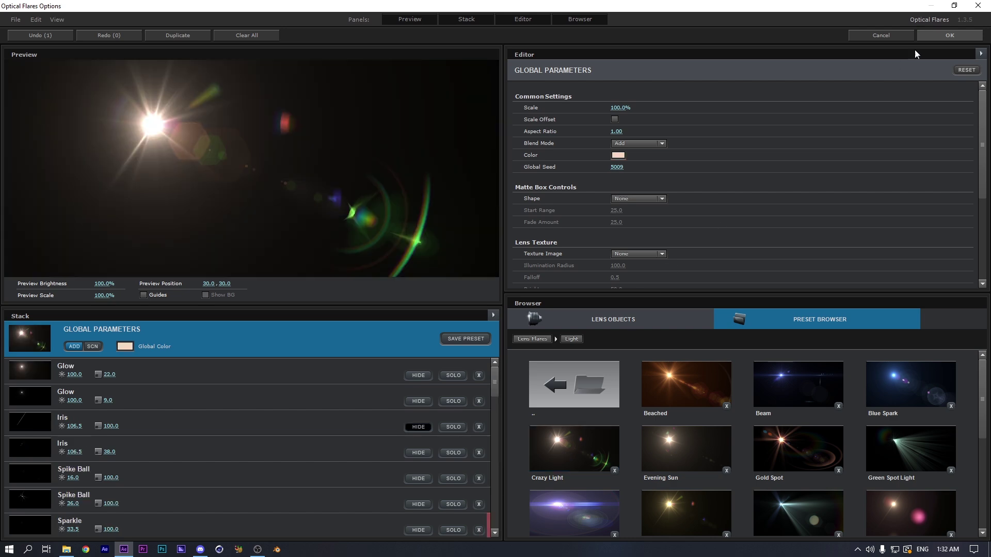
pyautogui.click(958, 35)
pyautogui.moveTo(491, 149); pyautogui.dragTo(717, 115)
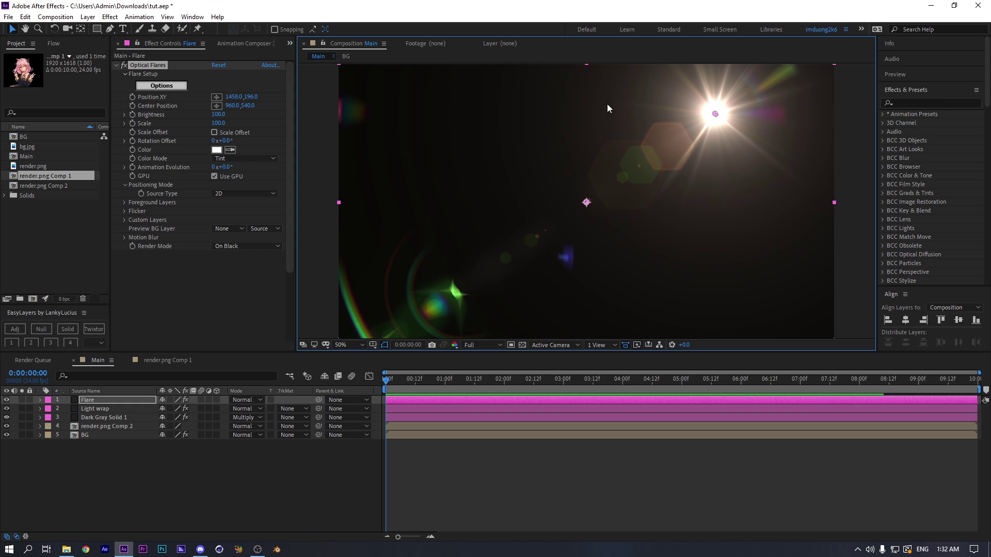
pyautogui.click(223, 329)
# Change the flare's global color to a pale blue and set its render mode to On Transparent
pyautogui.click(163, 88)
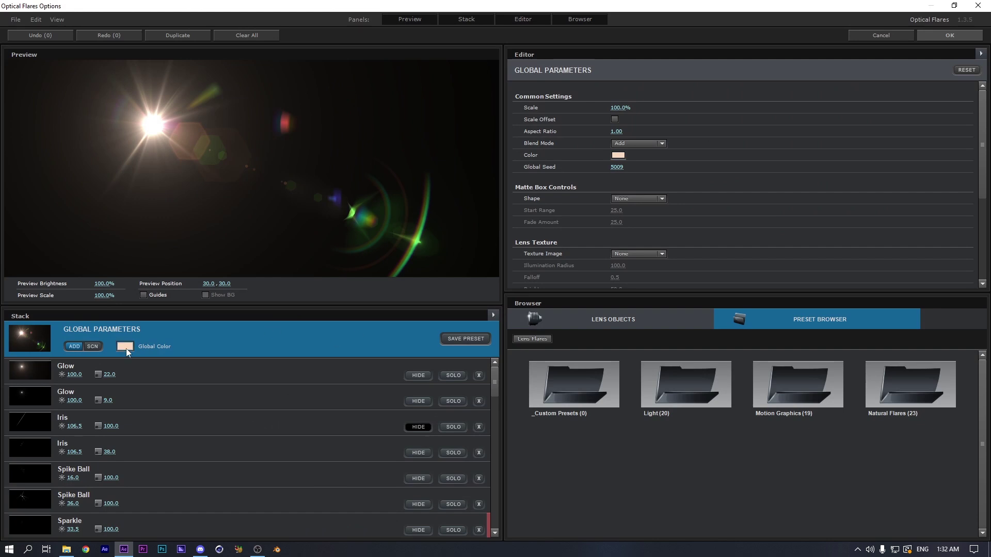
pyautogui.click(126, 348)
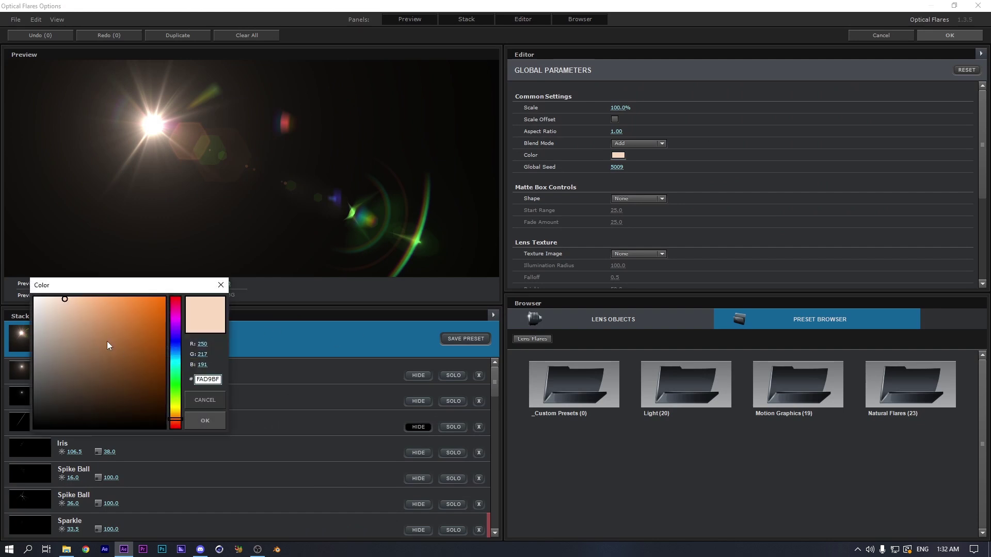
pyautogui.click(175, 338)
pyautogui.moveTo(174, 339); pyautogui.dragTo(176, 349)
pyautogui.click(201, 419)
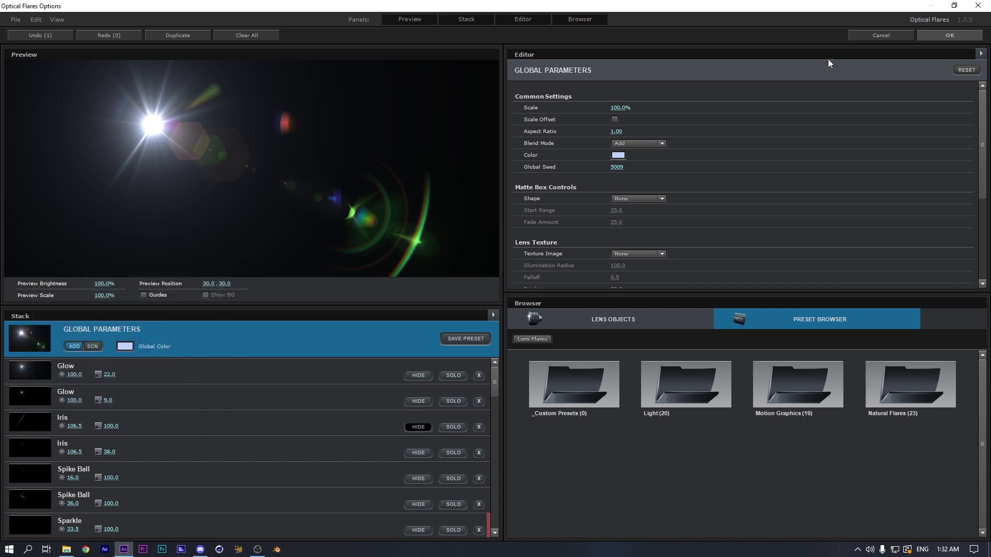
pyautogui.click(950, 35)
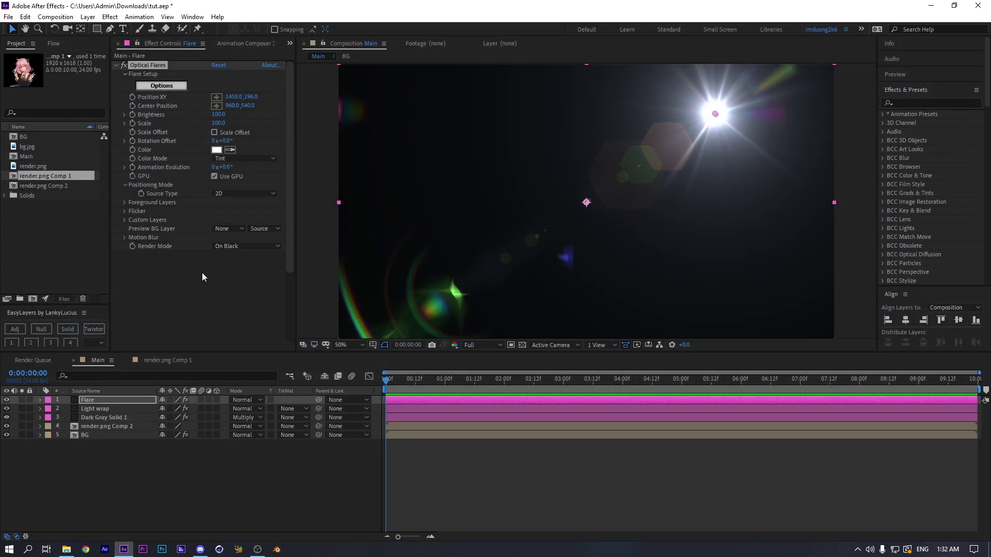
pyautogui.click(235, 245)
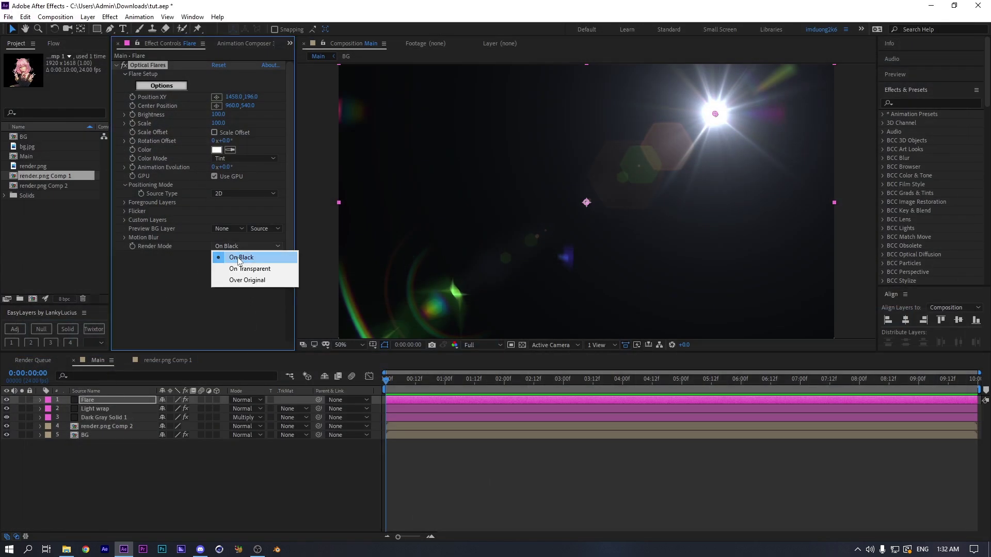
pyautogui.click(238, 269)
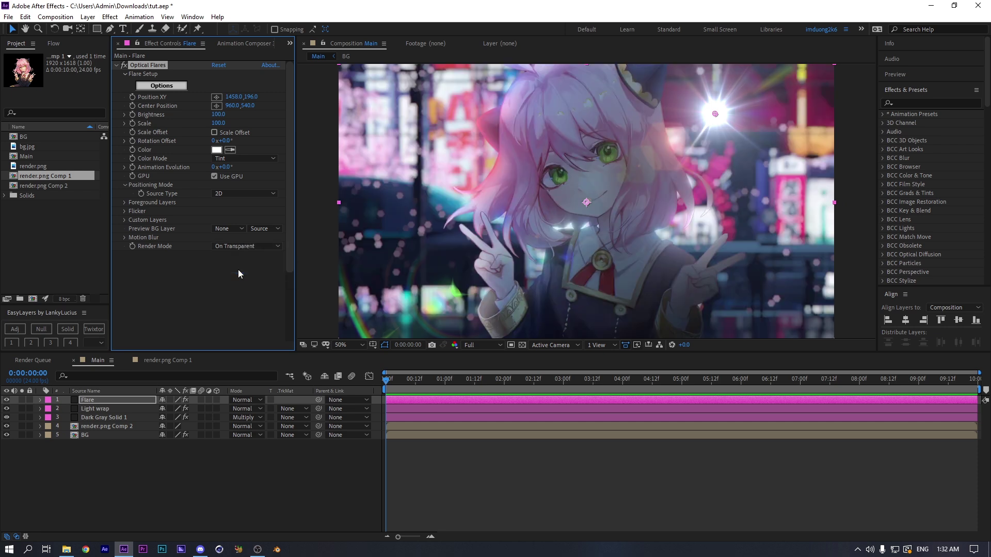
# Try the 3D source type for the flare and expand its foreground layer settings
pyautogui.click(236, 196)
pyautogui.click(233, 217)
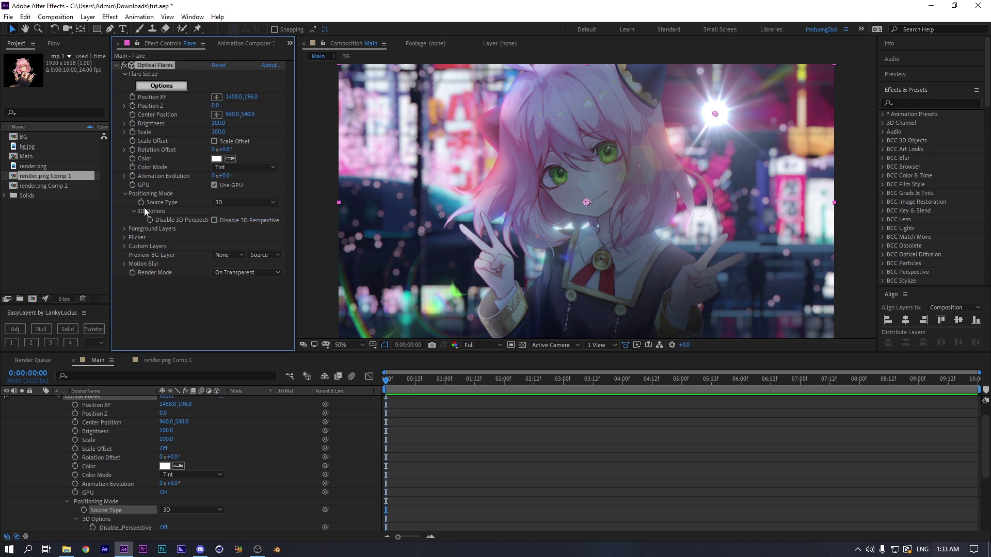
pyautogui.click(125, 229)
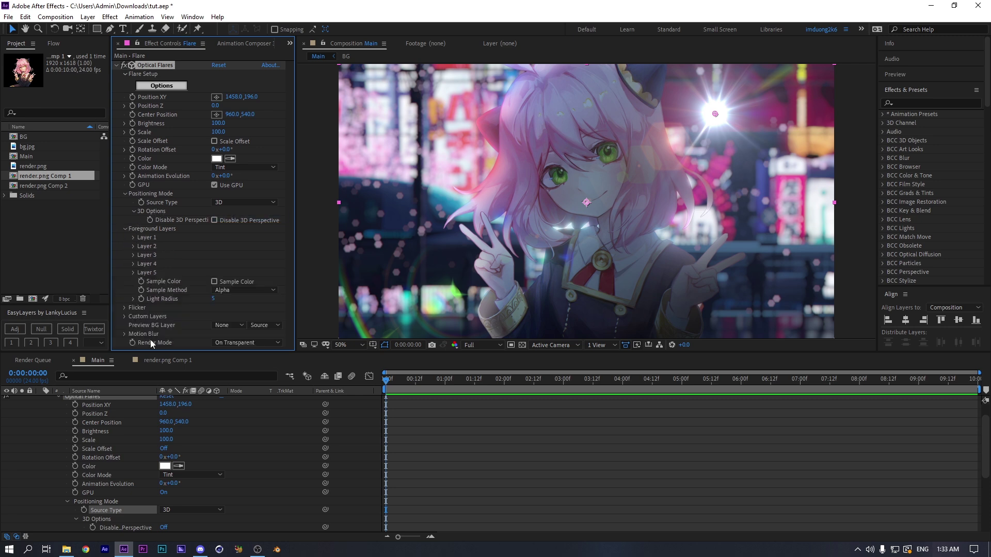
# Try making render.png Comp 2, BG, Dark Gray Solid 1 and Light wrap 3D layers, and collapse the Flare layer's properties
pyautogui.scroll(-5, 30, 469)
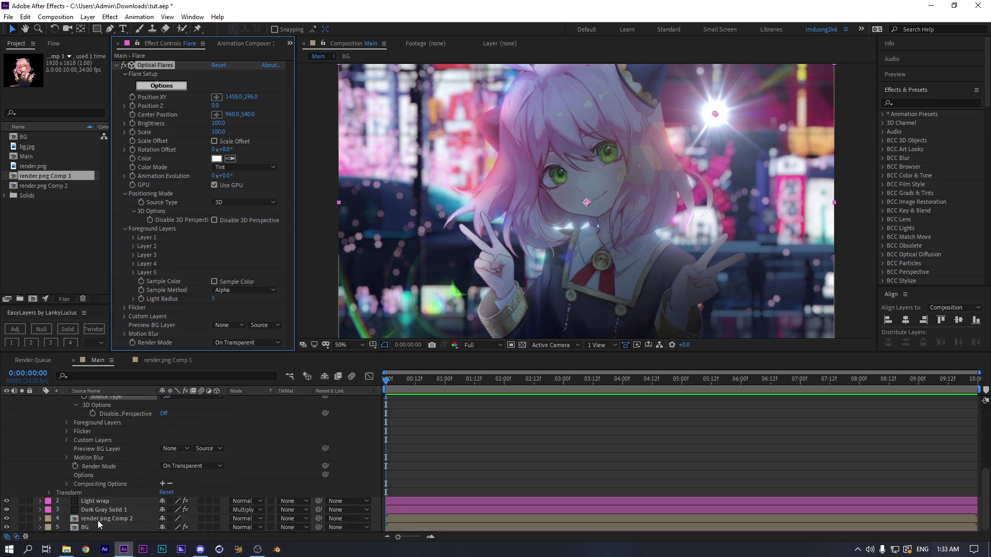
pyautogui.click(106, 519)
pyautogui.click(215, 519)
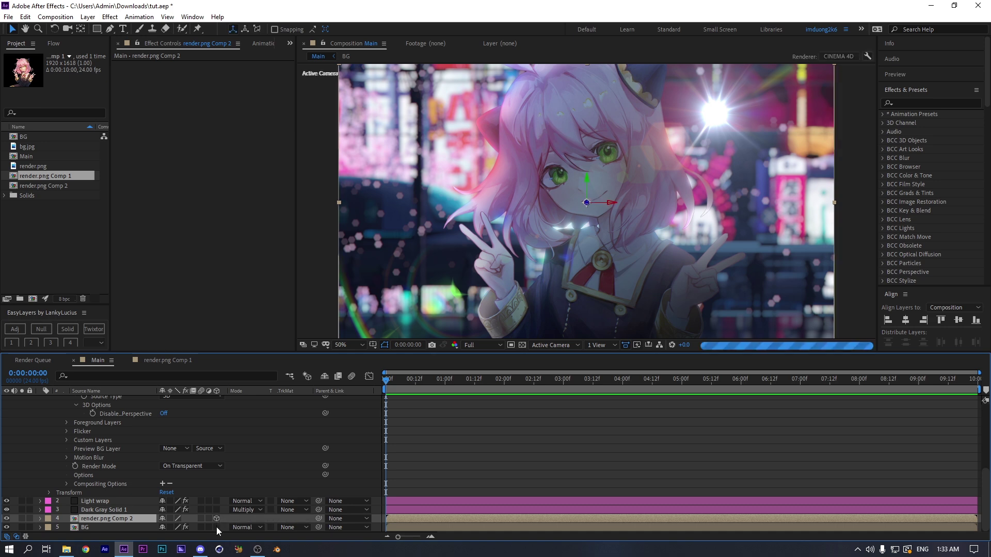
pyautogui.click(216, 528)
pyautogui.click(216, 510)
pyautogui.click(216, 501)
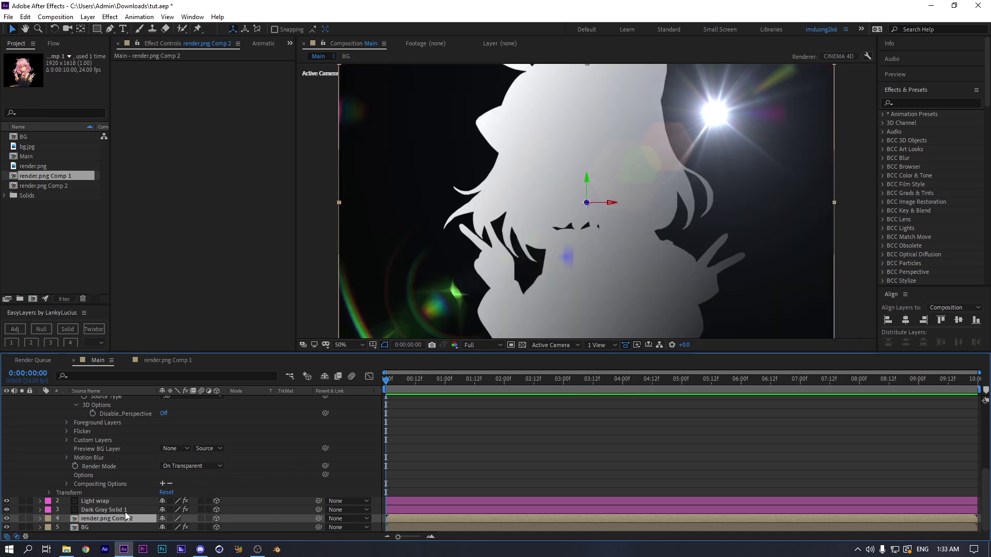
pyautogui.scroll(5, 195, 451)
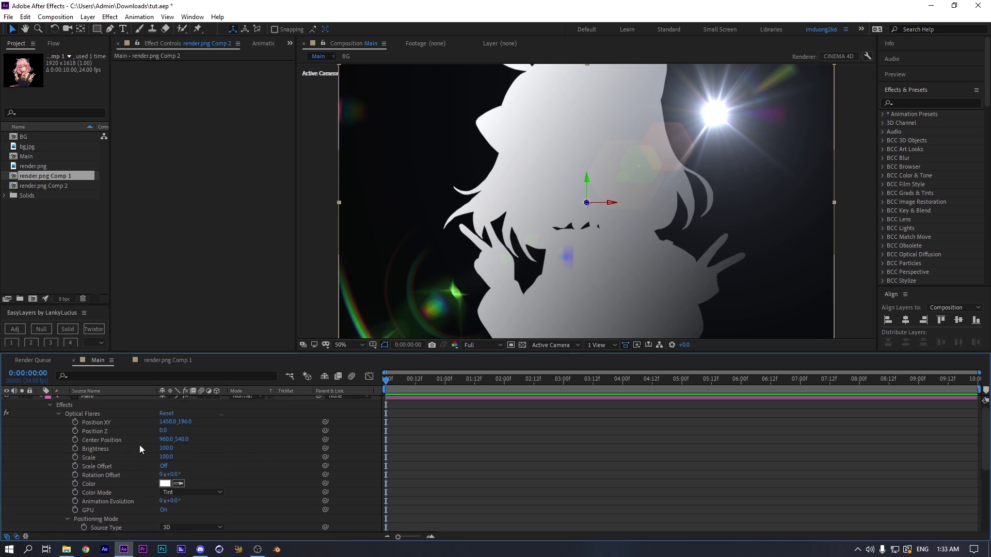
pyautogui.scroll(1, 79, 425)
pyautogui.click(39, 401)
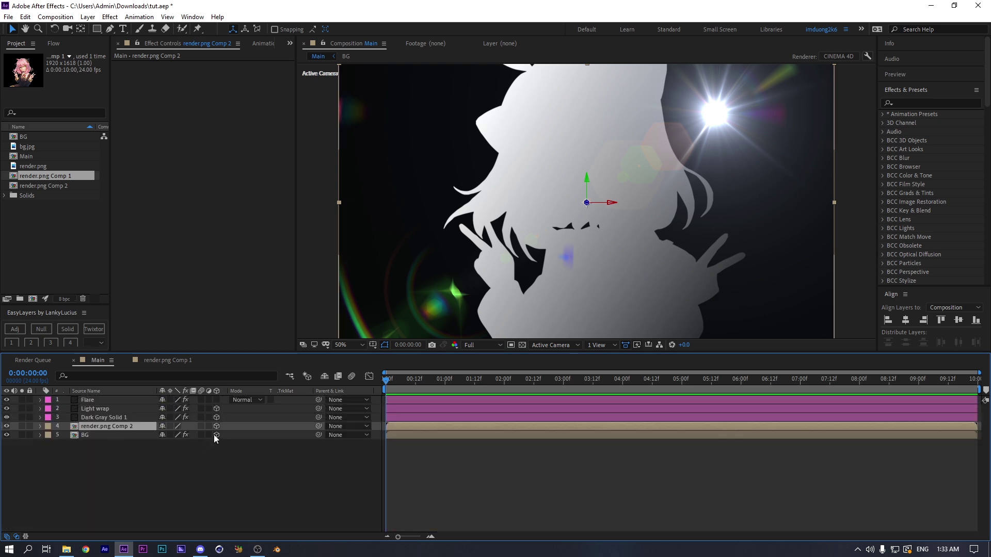
# Return Light wrap and Dark Gray Solid 1 to 2D, and try the Multiply and Normal blend modes on Light wrap
pyautogui.click(175, 466)
pyautogui.click(128, 416)
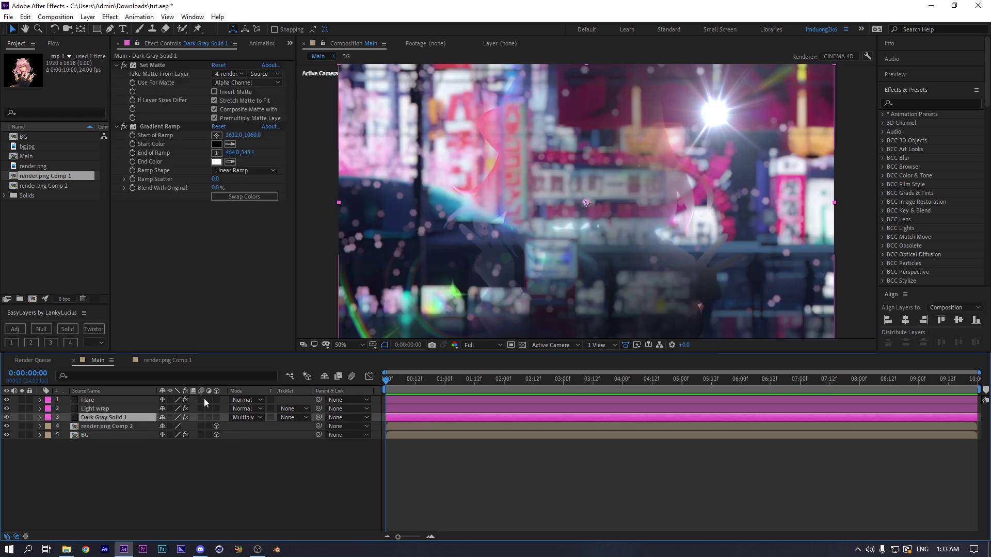
pyautogui.click(237, 409)
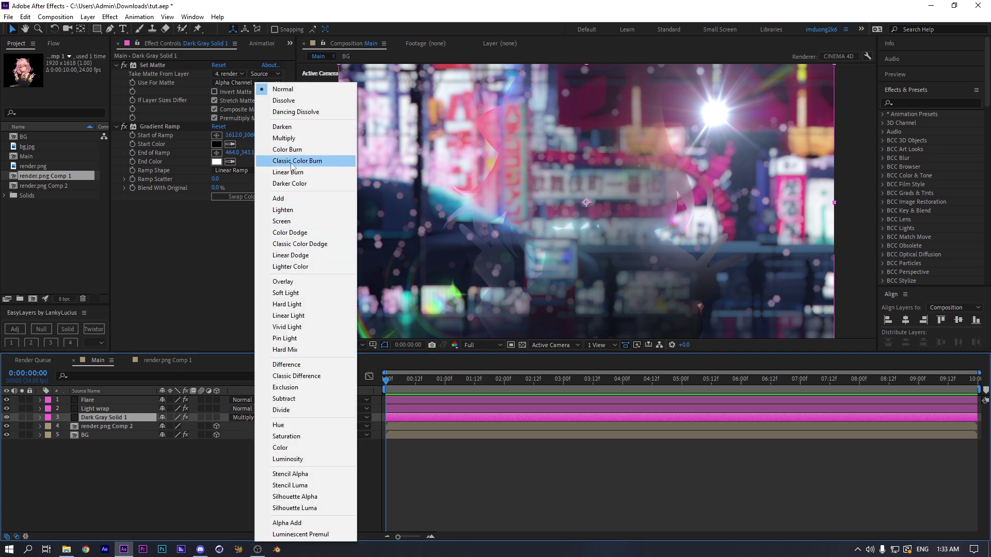
pyautogui.click(284, 138)
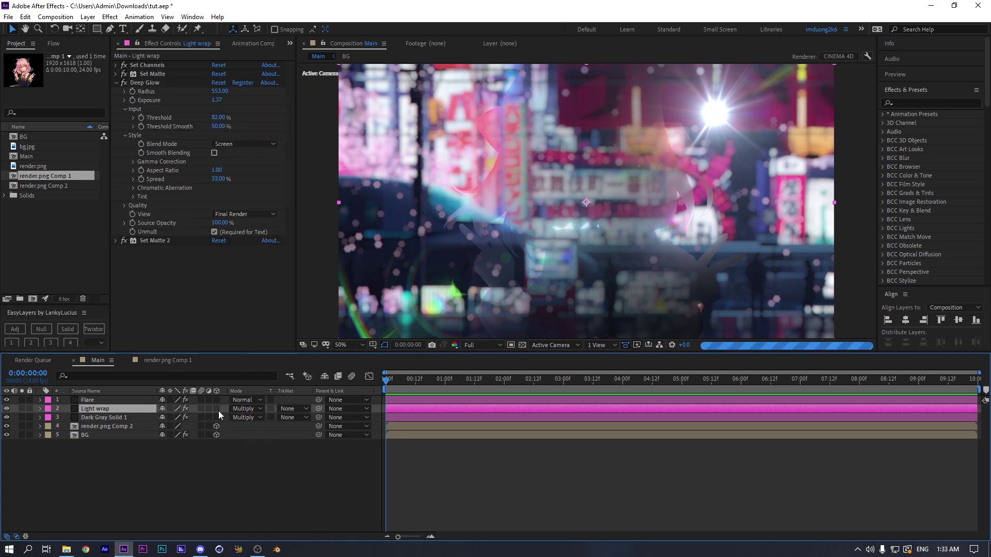
pyautogui.click(244, 409)
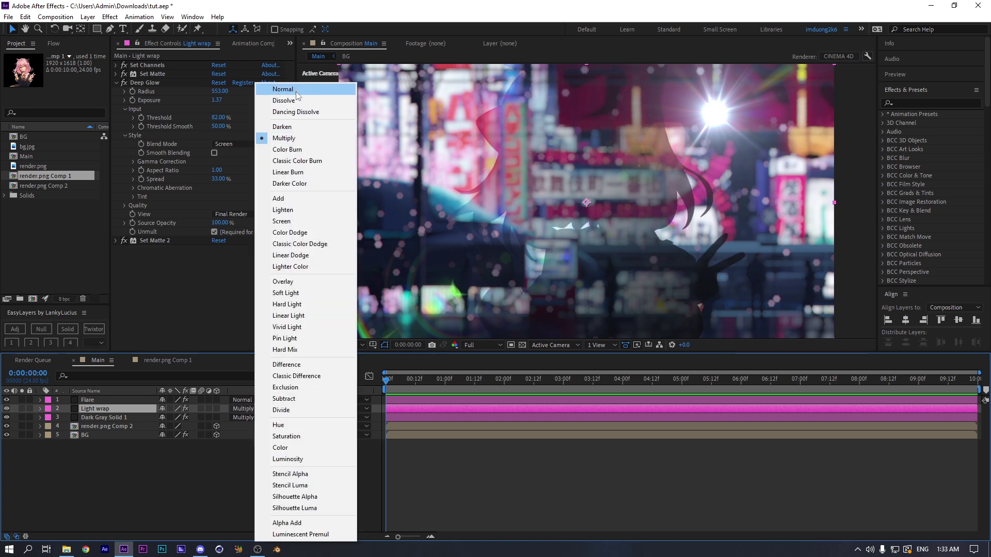
pyautogui.click(283, 89)
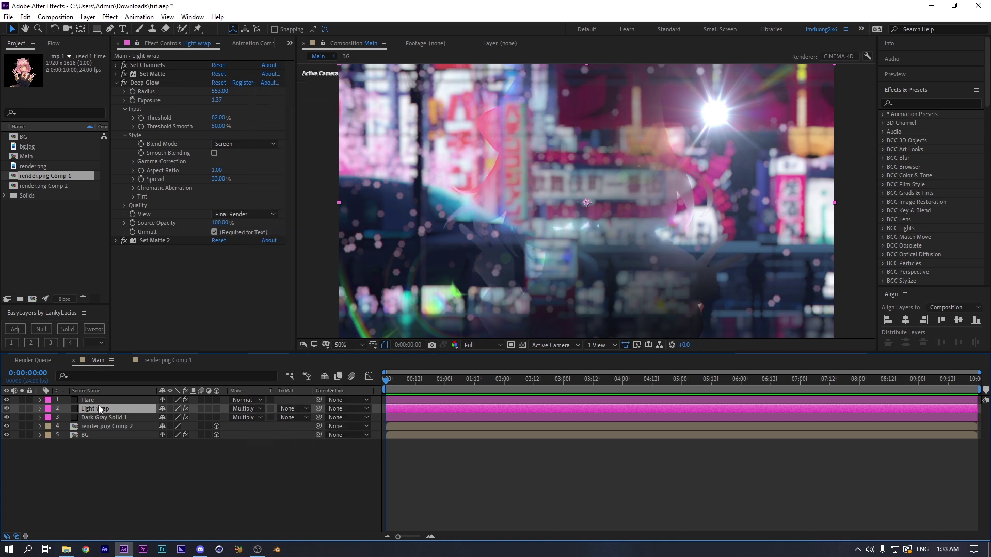
# Undo the blend mode, 3D layer and 3D source type changes, and reselect the Flare layer
pyautogui.hotkey('ctrl', 'z')
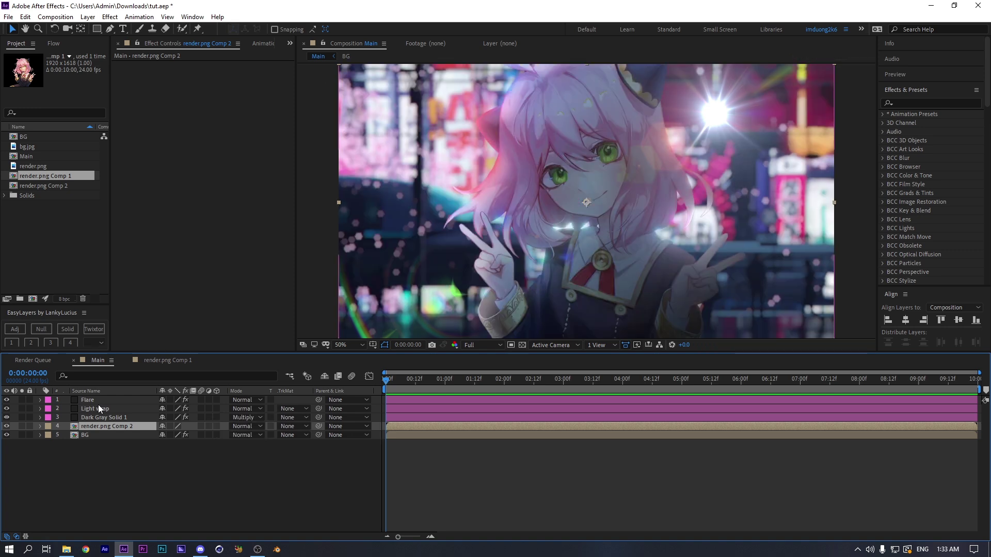
pyautogui.hotkey('ctrl', 'Up')
pyautogui.hotkey('ctrl', 'Up')
pyautogui.hotkey('ctrl', 'Up')
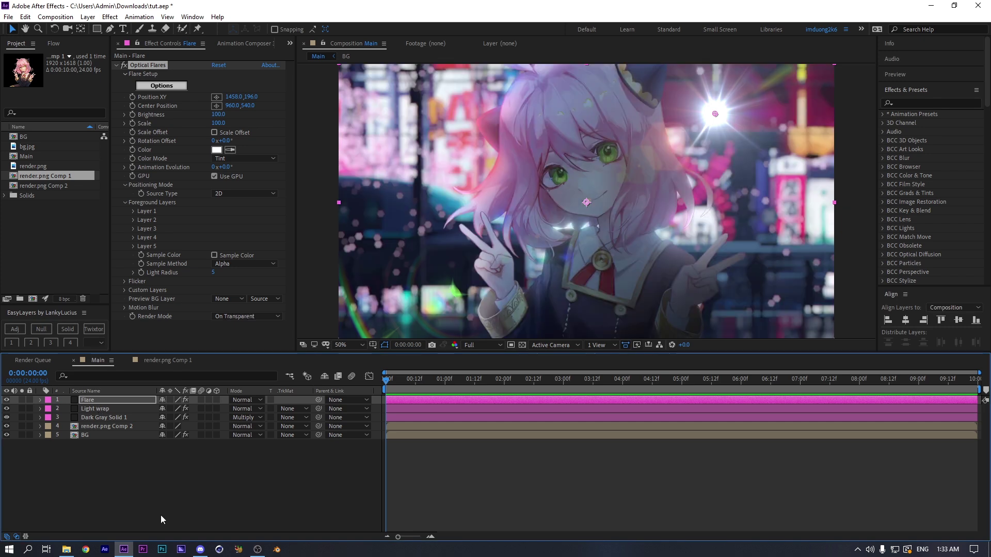
# Set the flare's source type to 3D with render.png Comp 2 as foreground Layer 1, and move the flare farther toward the image's upper-right corner
pyautogui.click(191, 485)
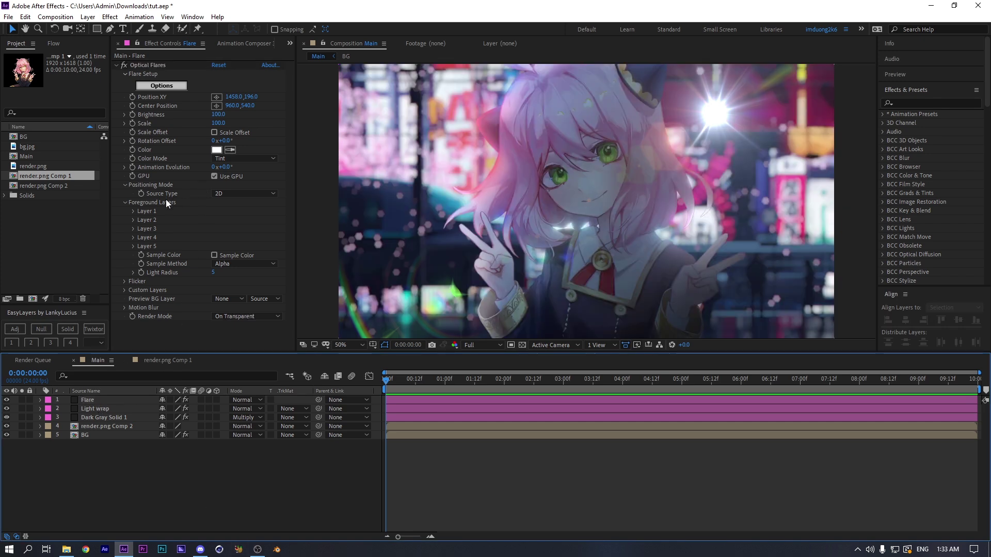
pyautogui.click(225, 193)
pyautogui.click(223, 208)
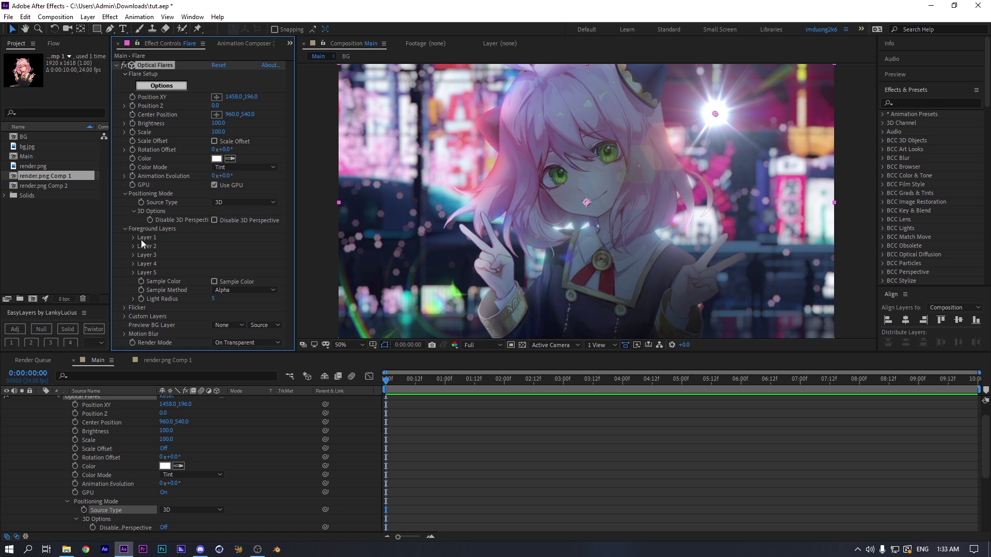
pyautogui.click(220, 246)
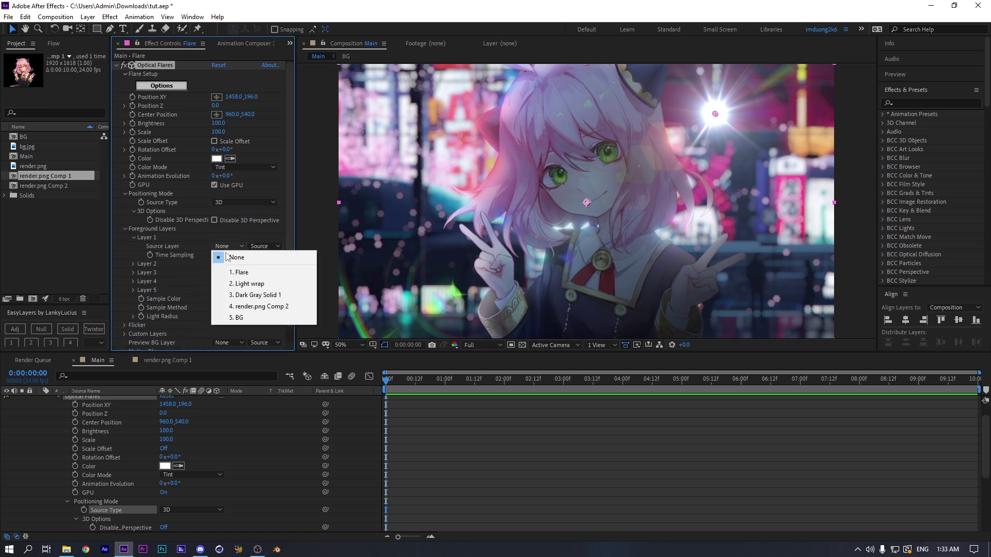
pyautogui.click(250, 307)
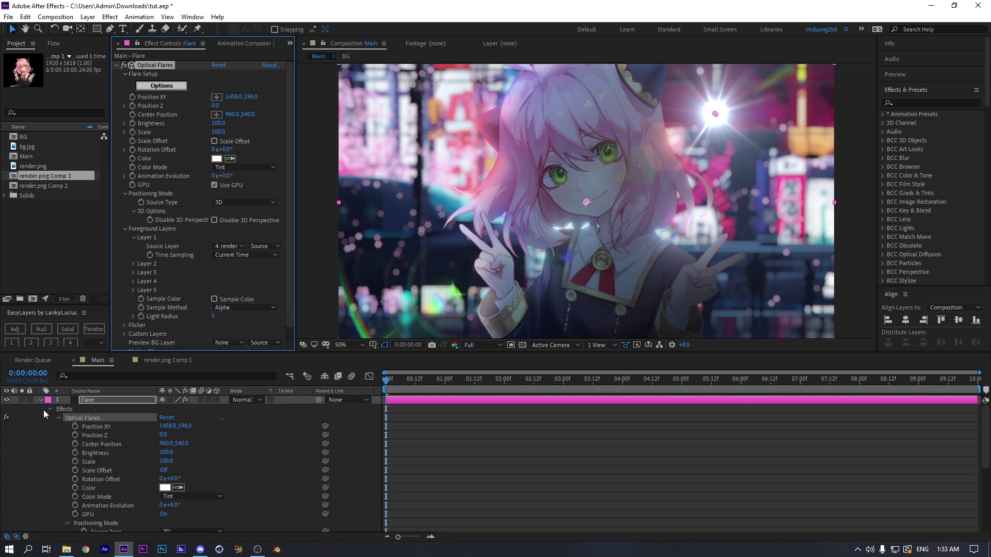
pyautogui.click(42, 401)
pyautogui.moveTo(715, 115); pyautogui.dragTo(339, 237)
pyautogui.moveTo(343, 201); pyautogui.dragTo(770, 102)
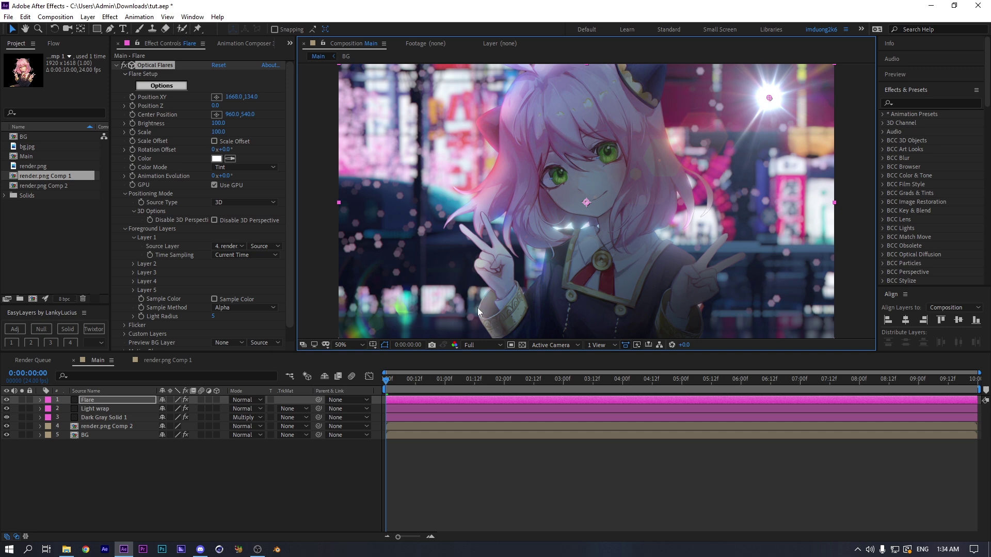
# Create a new 1920 × 1080 solid named CC Jaws in the Main composition
pyautogui.rightClick(181, 463)
pyautogui.moveTo(289, 349)
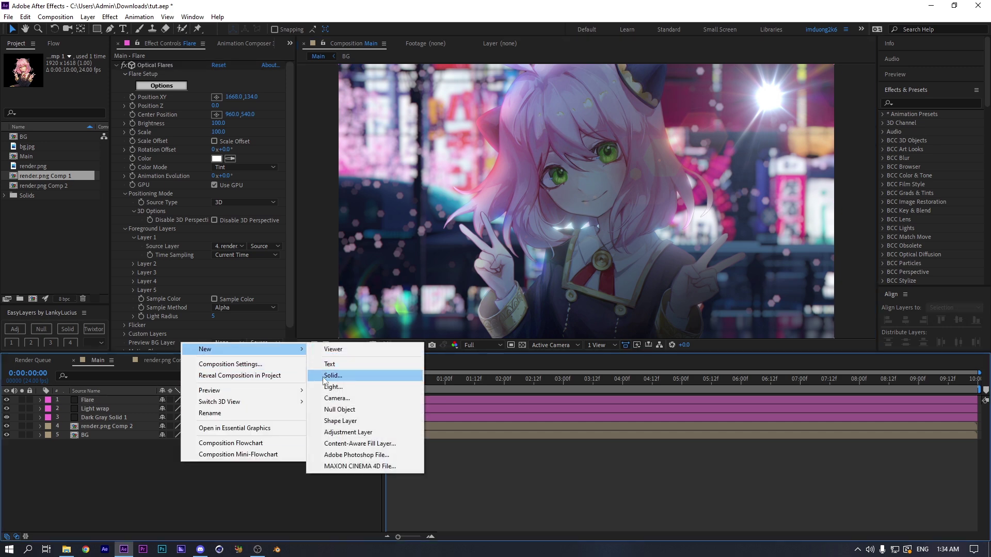
pyautogui.click(323, 377)
pyautogui.write('CC H')
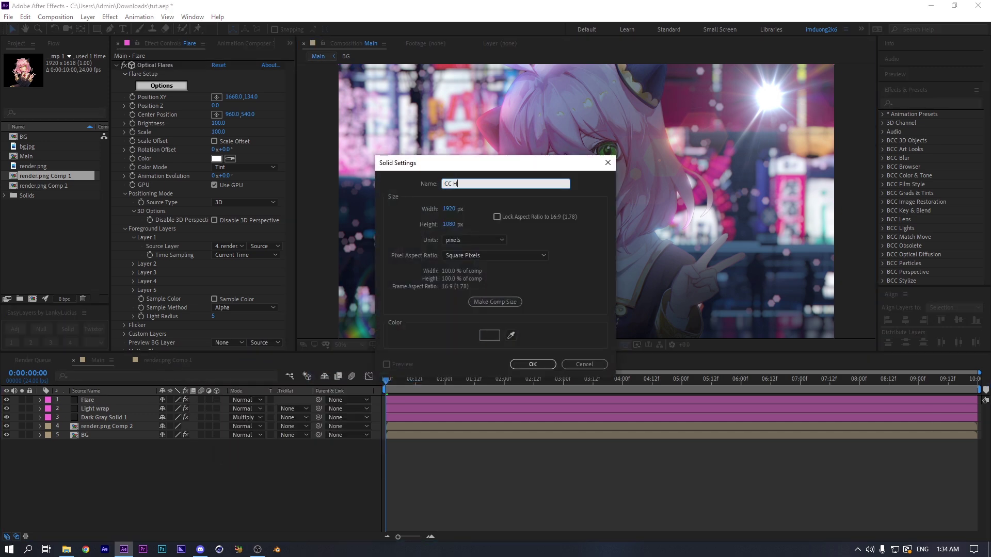
pyautogui.write(' Jaws')
pyautogui.press('Return')
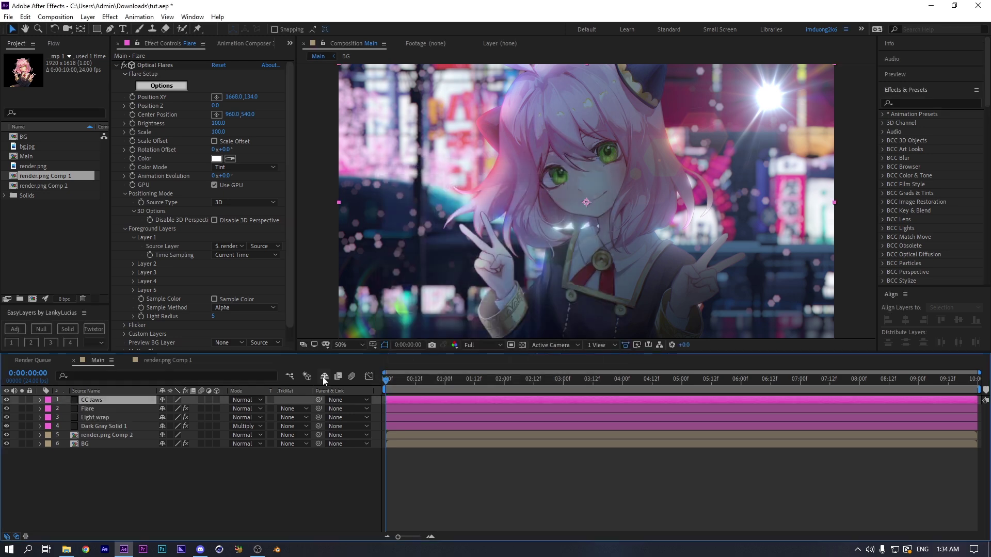
# Apply the CC Jaws effect to the new solid, with Completion at 43% and Height at 0%
pyautogui.hotkey('ctrl', 'space')
pyautogui.write('cc ja')
pyautogui.press('Return')
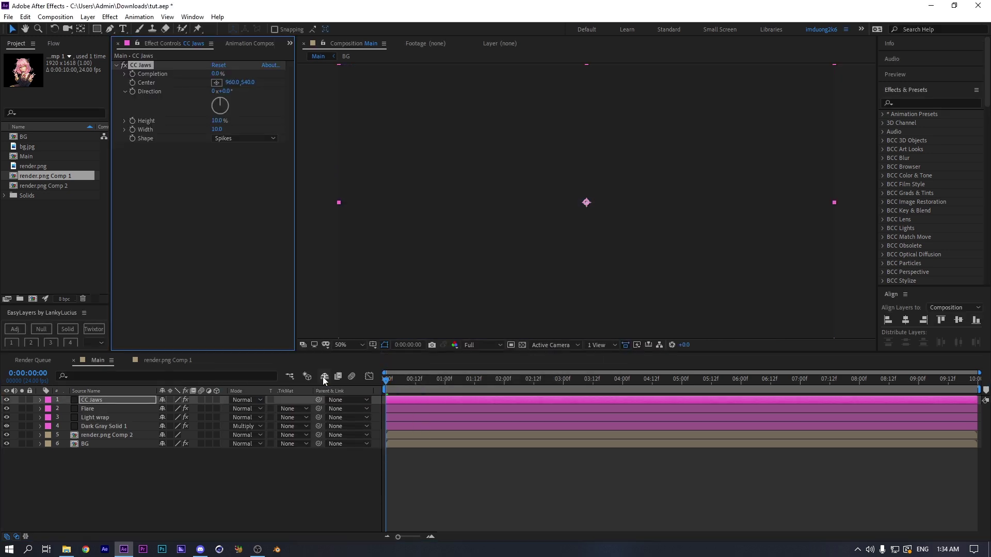
pyautogui.moveTo(215, 74); pyautogui.dragTo(238, 72)
pyautogui.moveTo(213, 120); pyautogui.dragTo(105, 120)
# Change the color of the CC Jaws solid to black
pyautogui.click(88, 16)
pyautogui.click(142, 39)
pyautogui.click(488, 323)
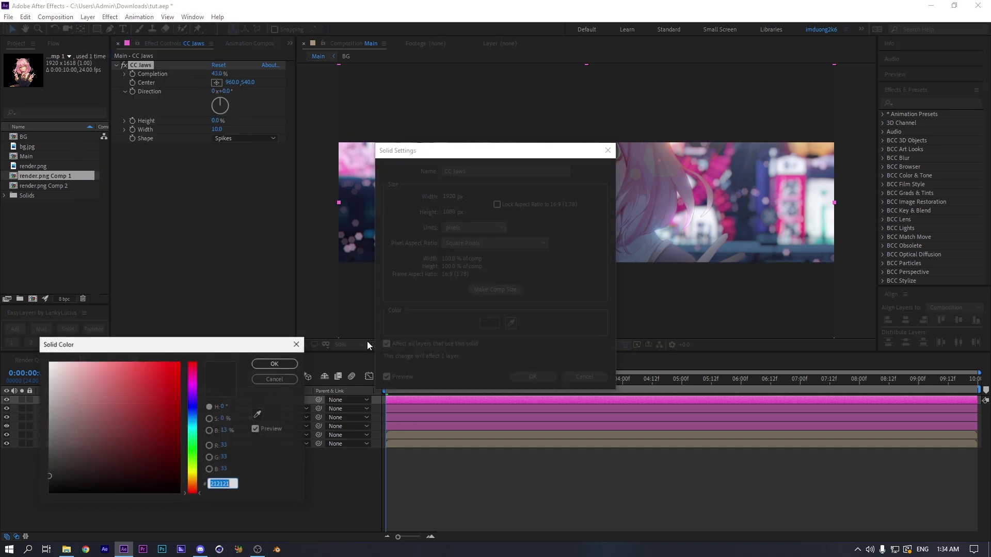
pyautogui.click(275, 363)
pyautogui.click(533, 376)
# Try a CC Jaws Completion of 90%, and settle on 85% for thicker letterbox bars
pyautogui.click(219, 73)
pyautogui.write('90')
pyautogui.press('Return')
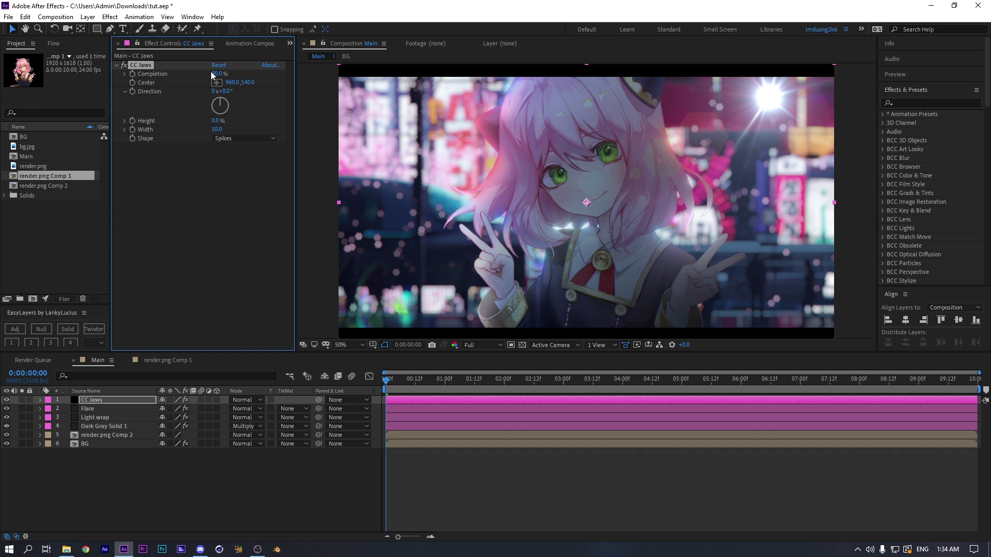
pyautogui.click(218, 74)
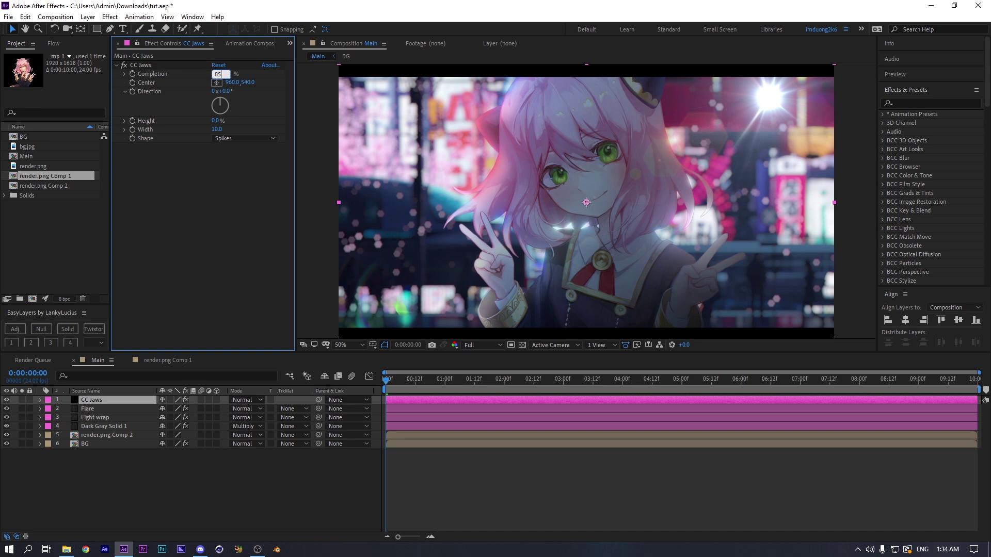
pyautogui.press('Return')
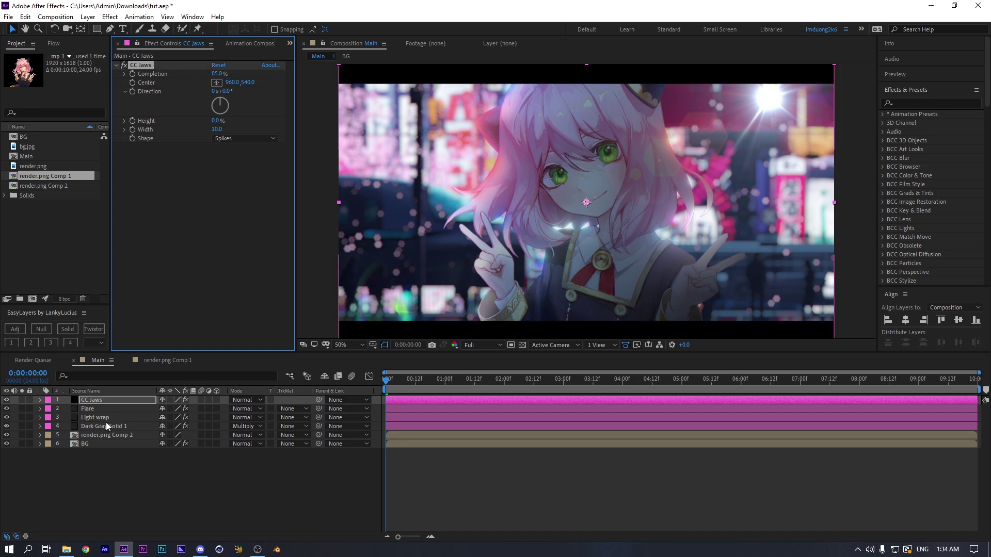
# Move the Optical Flares light to about 1888, -6 and its center position to 1189, 344, and deselect the Flare layer
pyautogui.click(93, 410)
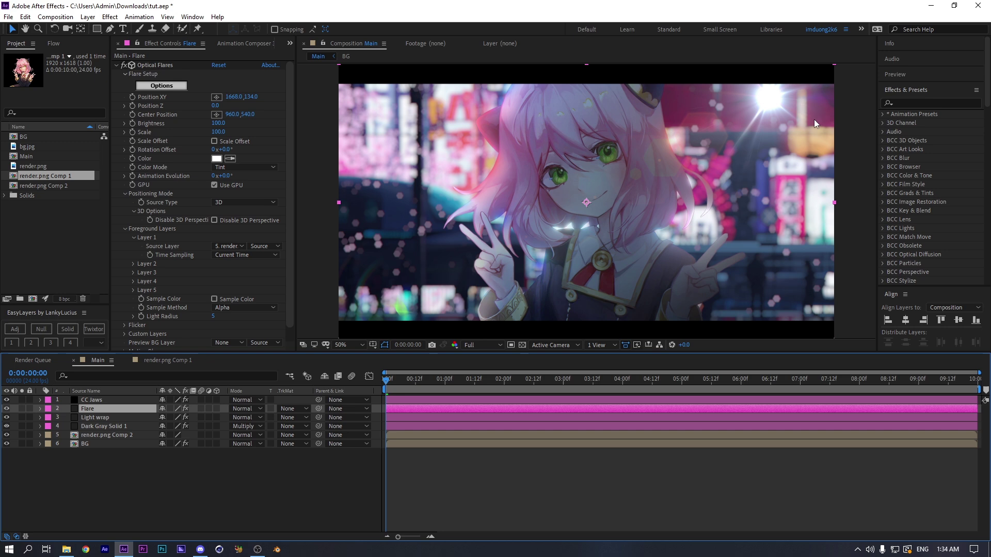
pyautogui.click(162, 64)
pyautogui.moveTo(769, 99); pyautogui.dragTo(831, 63)
pyautogui.moveTo(829, 60); pyautogui.dragTo(825, 61)
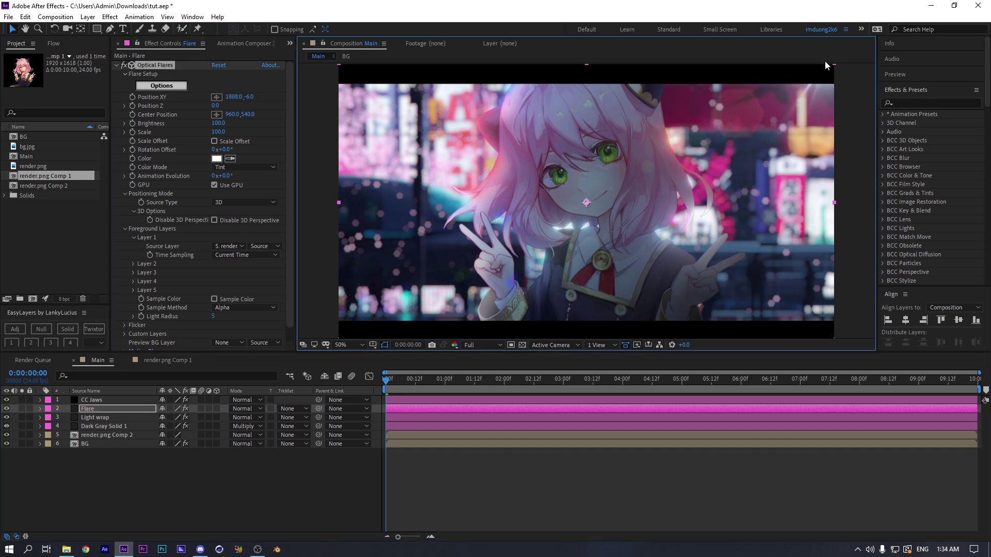
pyautogui.moveTo(230, 117); pyautogui.dragTo(341, 109)
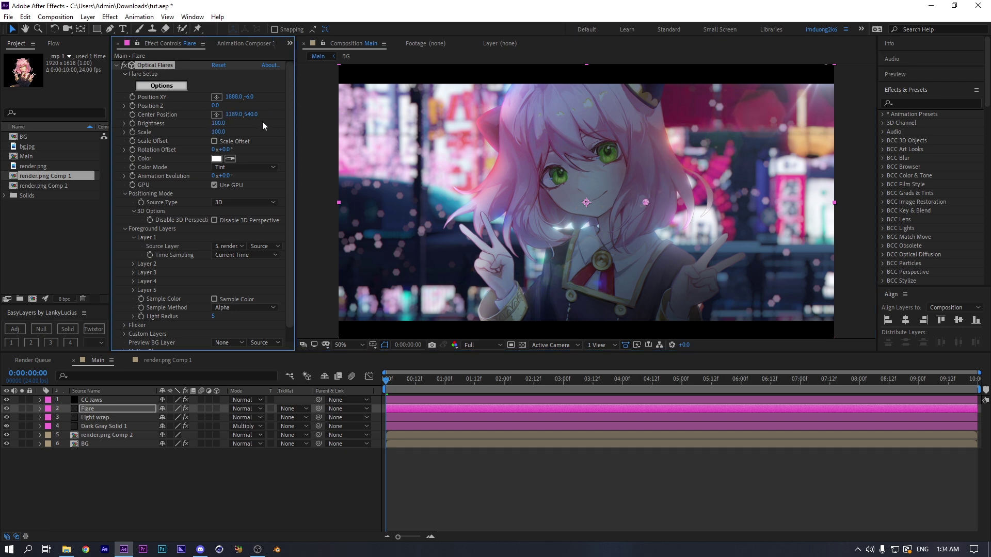
pyautogui.moveTo(252, 115); pyautogui.dragTo(142, 121)
pyautogui.click(175, 534)
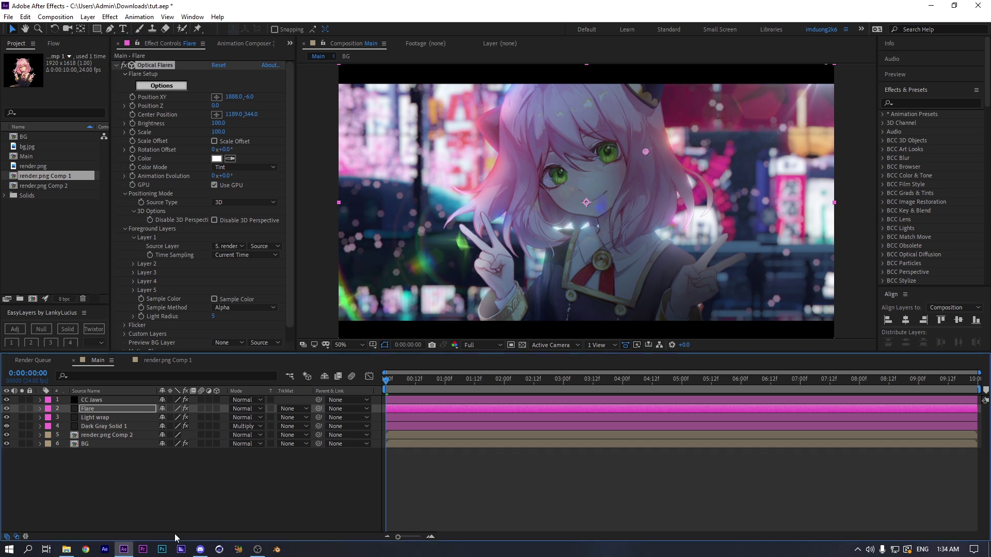
pyautogui.click(203, 495)
# Add an adjustment layer above all other layers and name it CC
pyautogui.rightClick(241, 512)
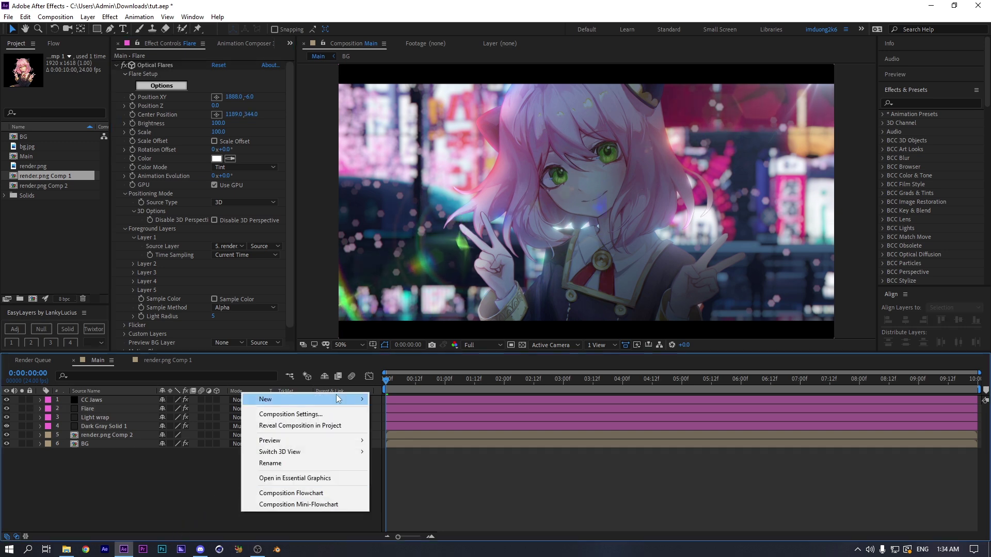
pyautogui.moveTo(289, 400)
pyautogui.click(412, 482)
pyautogui.press('Return')
pyautogui.write('CC')
pyautogui.press('Return')
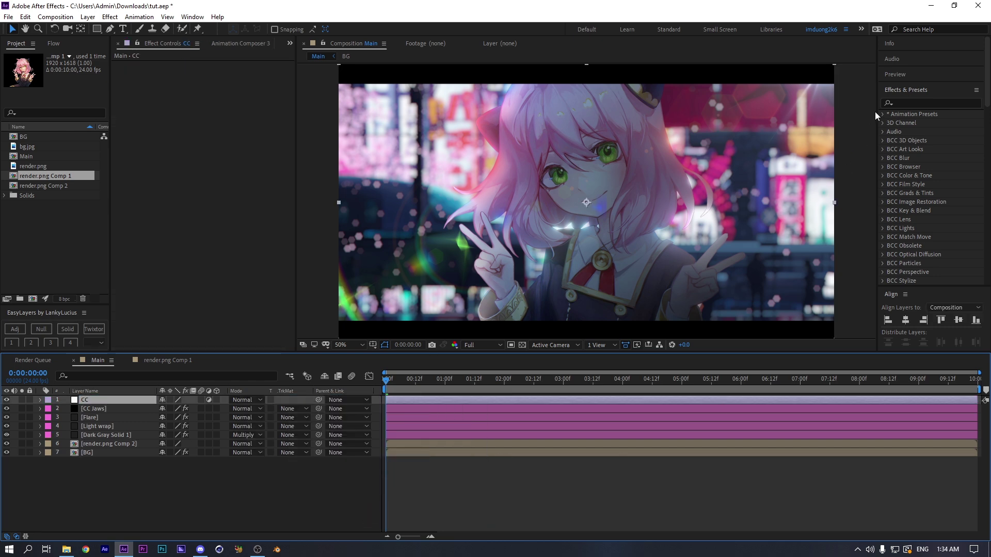
# Find the Magic Bullet Looks effect, apply it to the CC layer and open its look editor
pyautogui.click(907, 104)
pyautogui.write('looks')
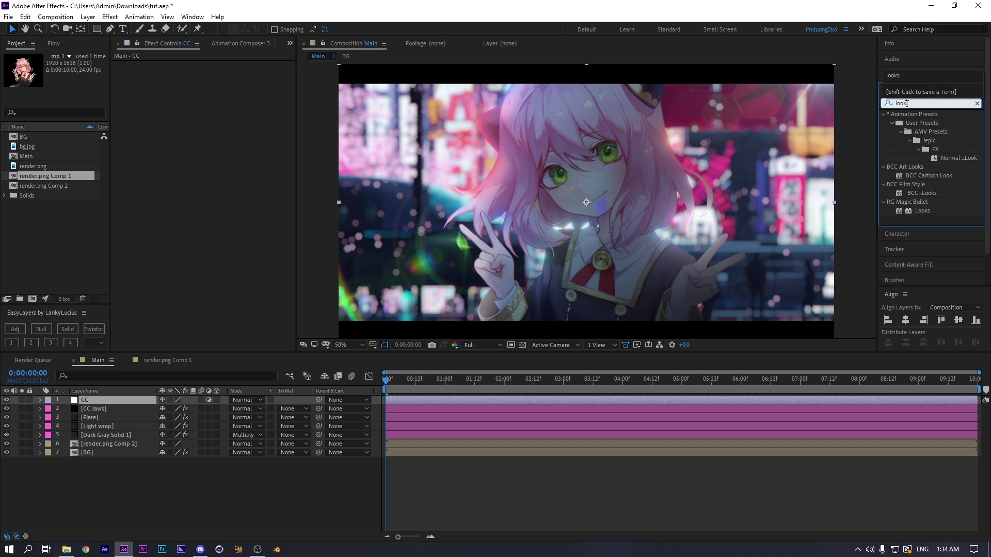
pyautogui.click(910, 141)
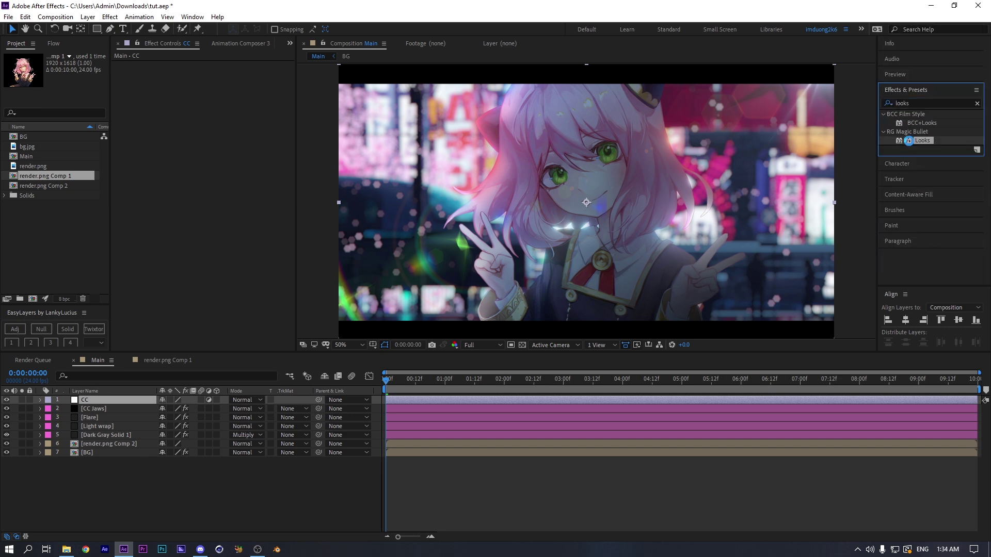
pyautogui.doubleClick(910, 142)
pyautogui.click(149, 128)
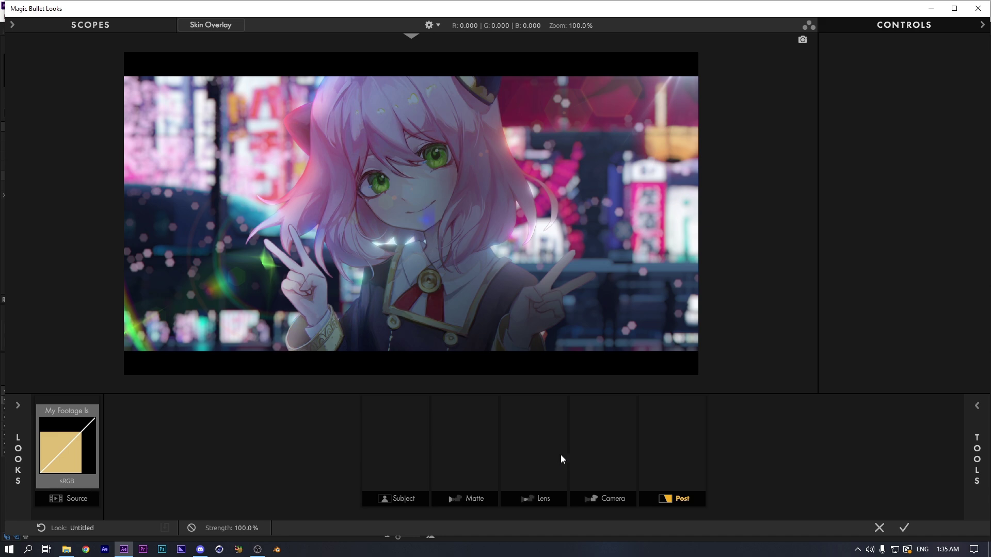
# Add a Lens Vignette to the look, widened to an aspect of 1.351, with Vignette at 48% and Amount at +45%
pyautogui.click(540, 453)
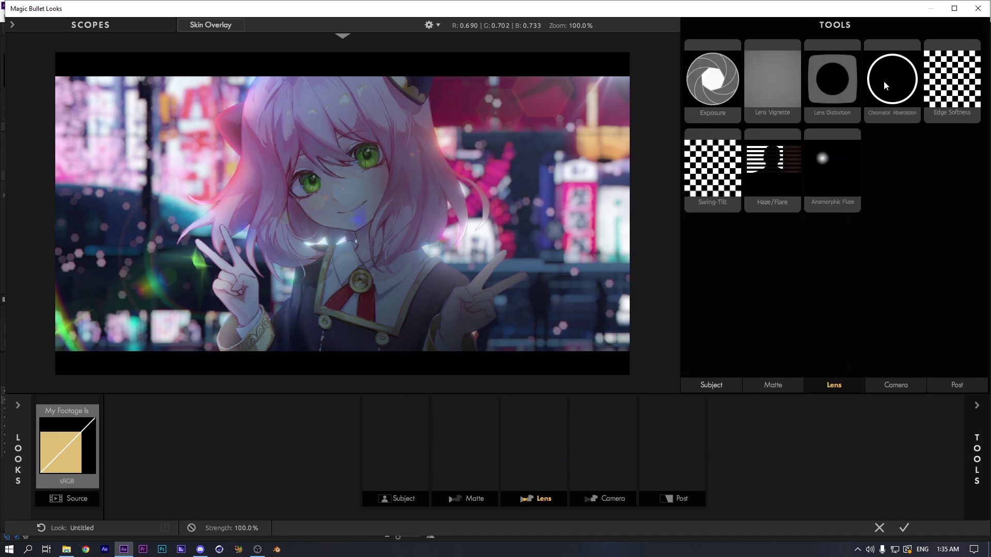
pyautogui.click(788, 89)
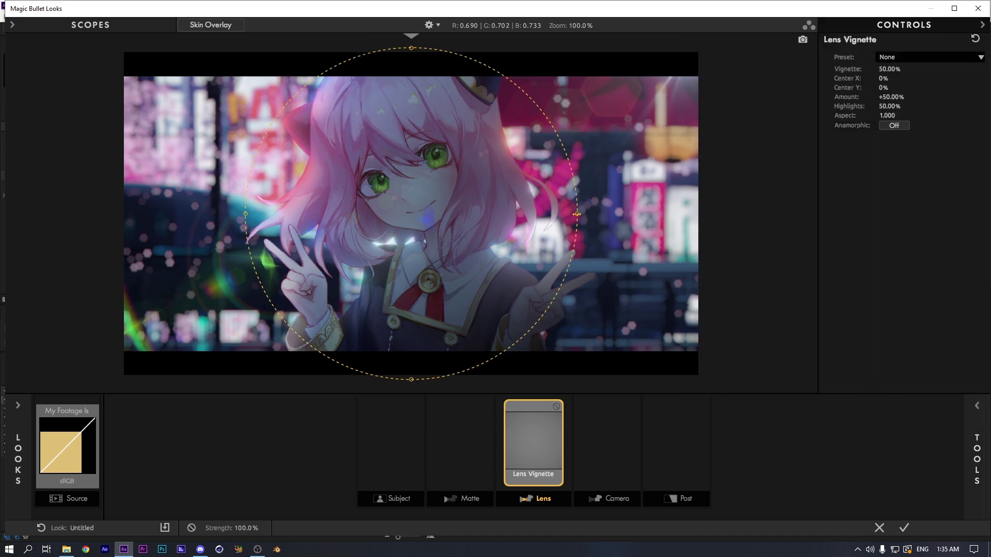
pyautogui.moveTo(577, 213); pyautogui.dragTo(635, 214)
pyautogui.moveTo(904, 75); pyautogui.dragTo(882, 96)
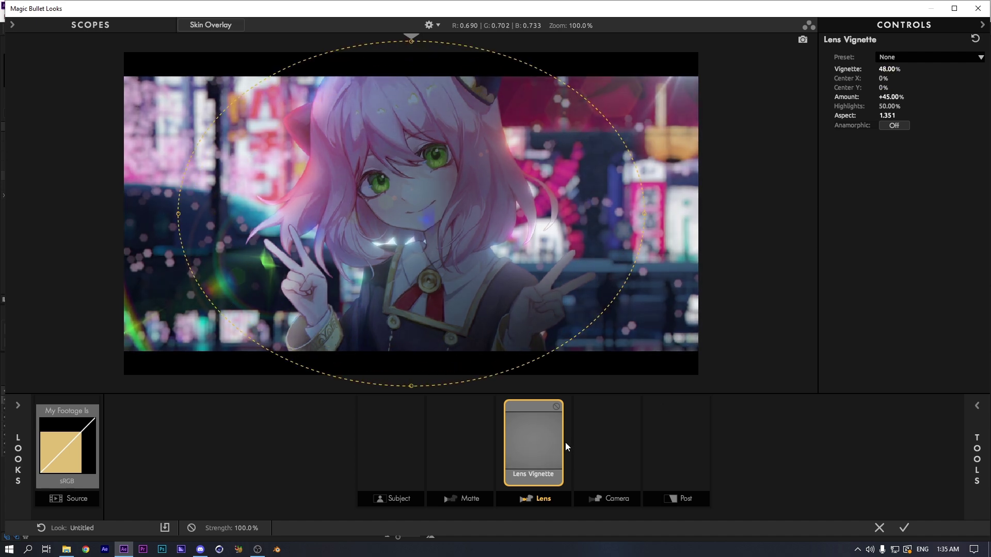
# Add Edge Softness to the lens stage and widen its ellipse to an aspect of 1.326
pyautogui.click(541, 448)
pyautogui.doubleClick(951, 101)
pyautogui.moveTo(878, 124); pyautogui.dragTo(839, 240)
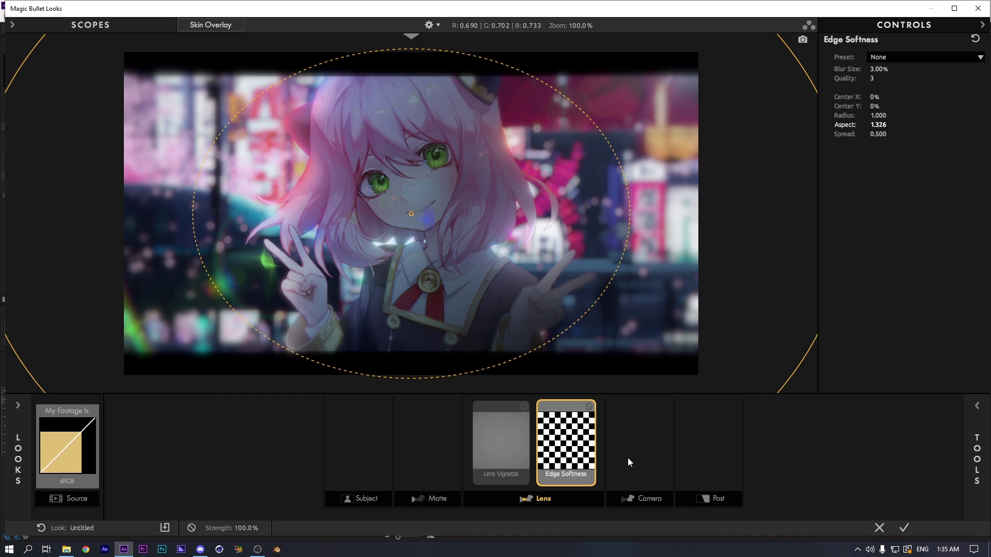
# Add Haze/Flare to the lens stage and place it between Lens Vignette and Edge Softness
pyautogui.click(585, 461)
pyautogui.doubleClick(782, 173)
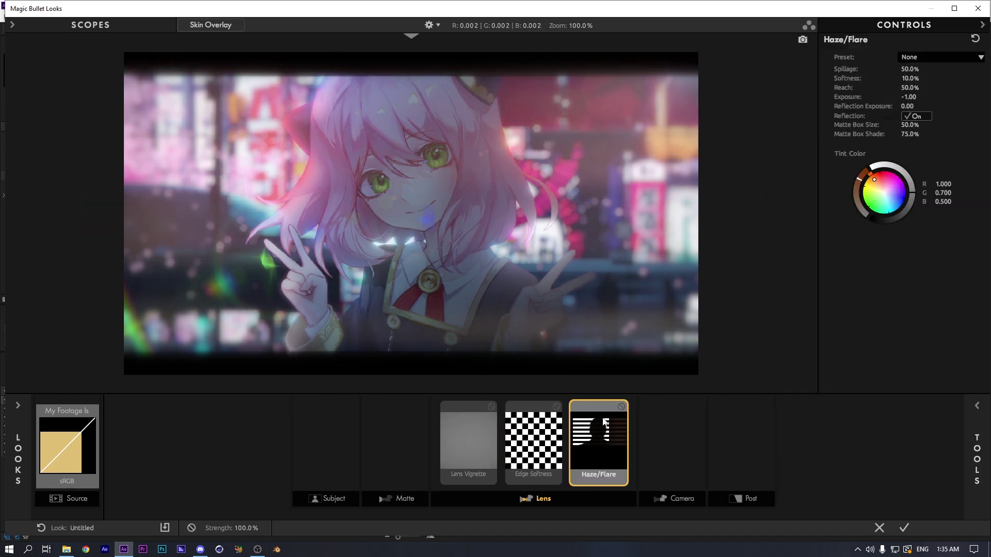
pyautogui.moveTo(598, 439); pyautogui.dragTo(519, 426)
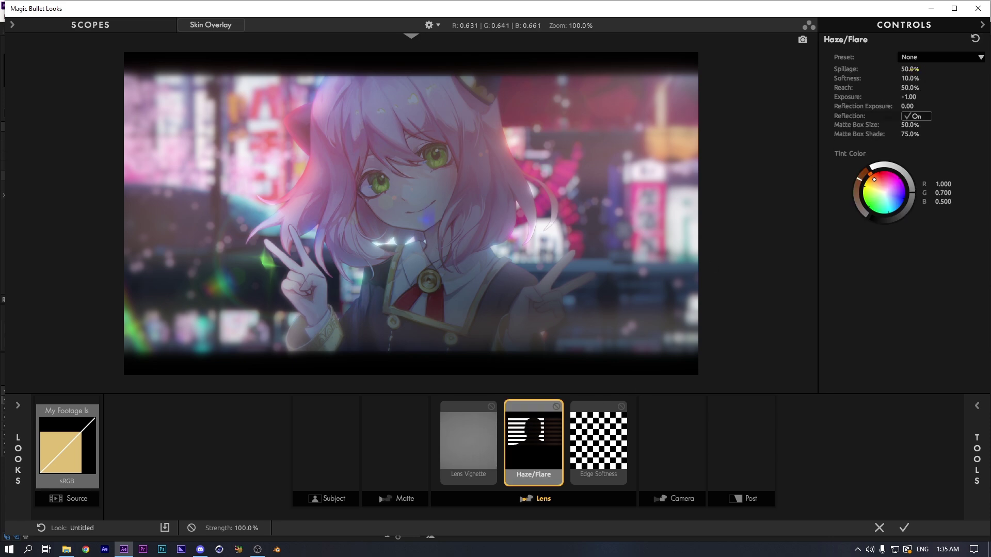
# Set Haze/Flare to Spillage 11.6%, Softness 2.8%, Reach 38.1% and a pale cyan tint, compare it on and off, and move it after Edge Softness
pyautogui.moveTo(910, 68); pyautogui.dragTo(900, 98)
pyautogui.moveTo(875, 180); pyautogui.dragTo(887, 199)
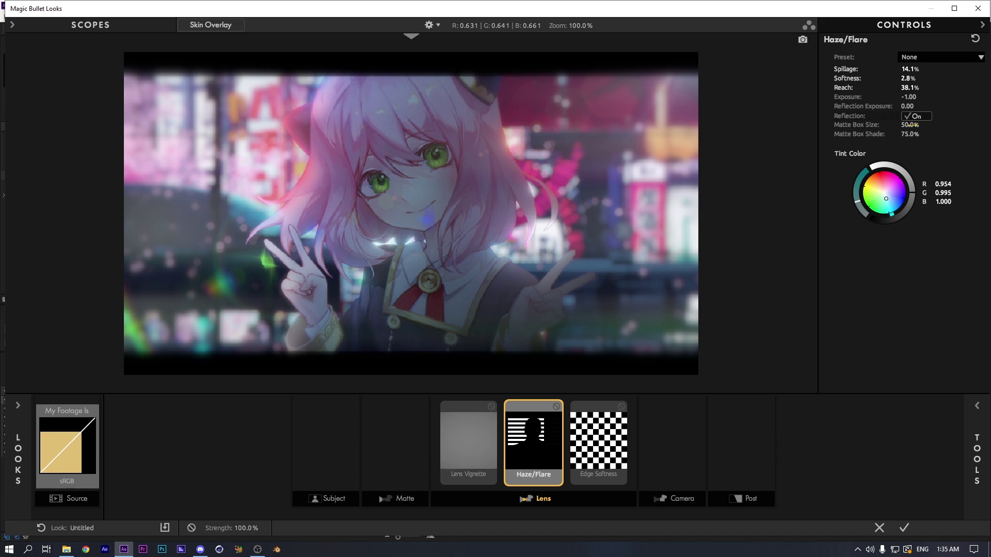
pyautogui.moveTo(910, 68); pyautogui.dragTo(901, 69)
pyautogui.click(557, 408)
pyautogui.click(557, 407)
pyautogui.moveTo(556, 408); pyautogui.dragTo(594, 444)
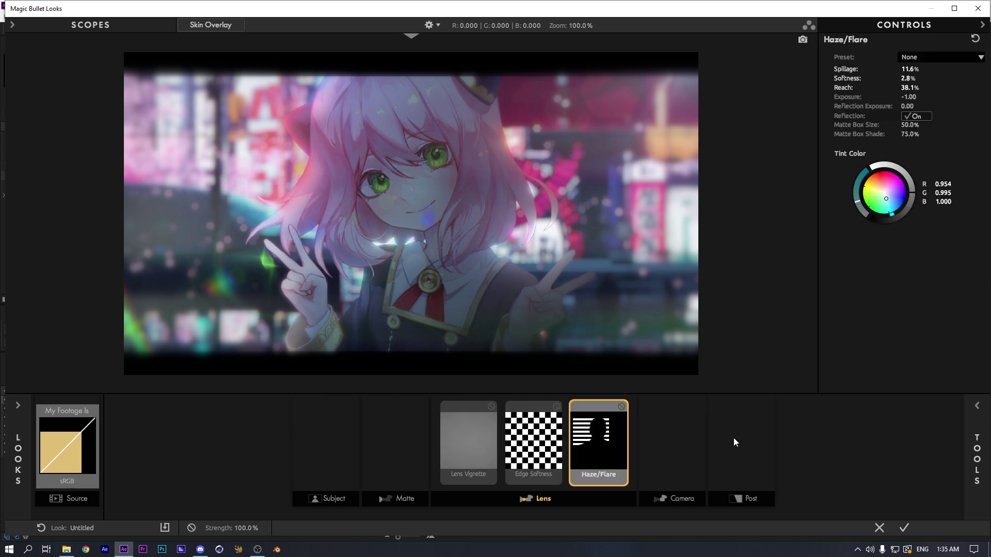
# Add the Mojo II tool to the post stage of the look
pyautogui.click(415, 467)
pyautogui.click(767, 473)
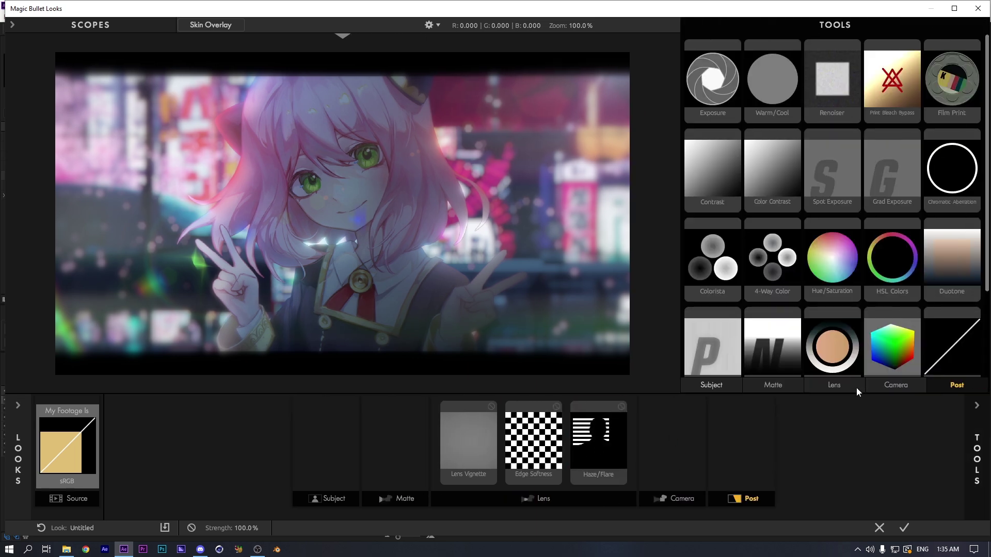
pyautogui.scroll(-2, 934, 305)
pyautogui.doubleClick(822, 292)
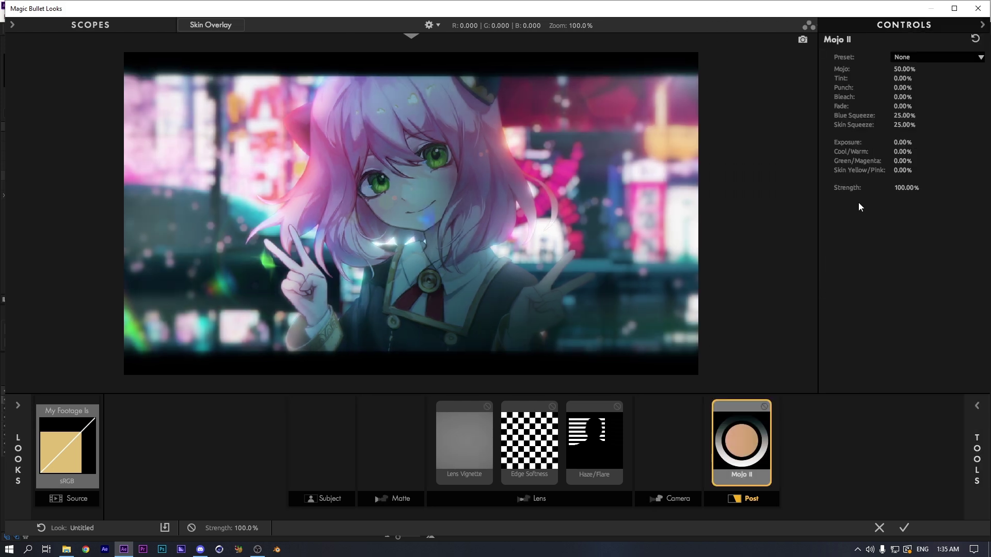
# Try the Zero preset on Mojo II, and switch it to the Wasteland preset
pyautogui.click(924, 58)
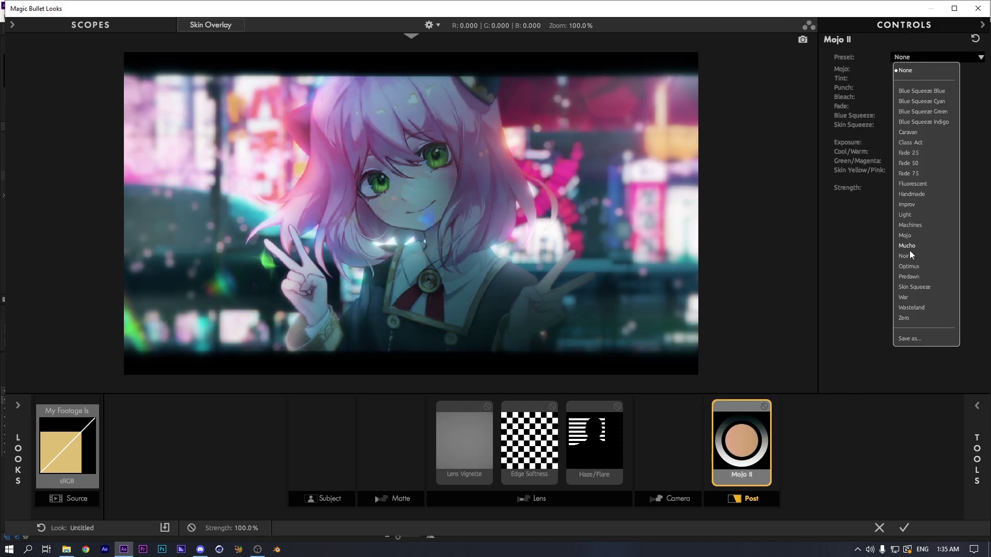
pyautogui.click(911, 318)
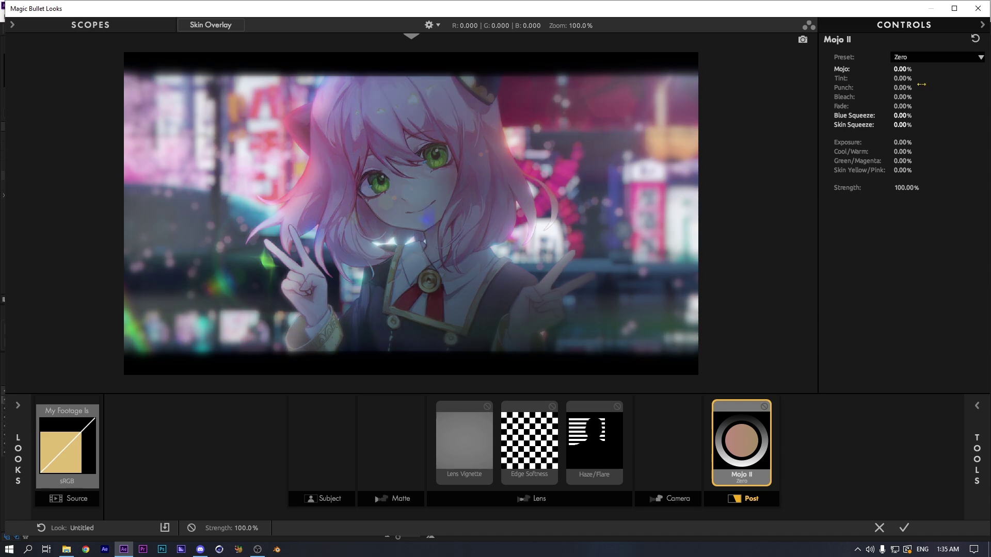
pyautogui.click(918, 58)
pyautogui.click(906, 314)
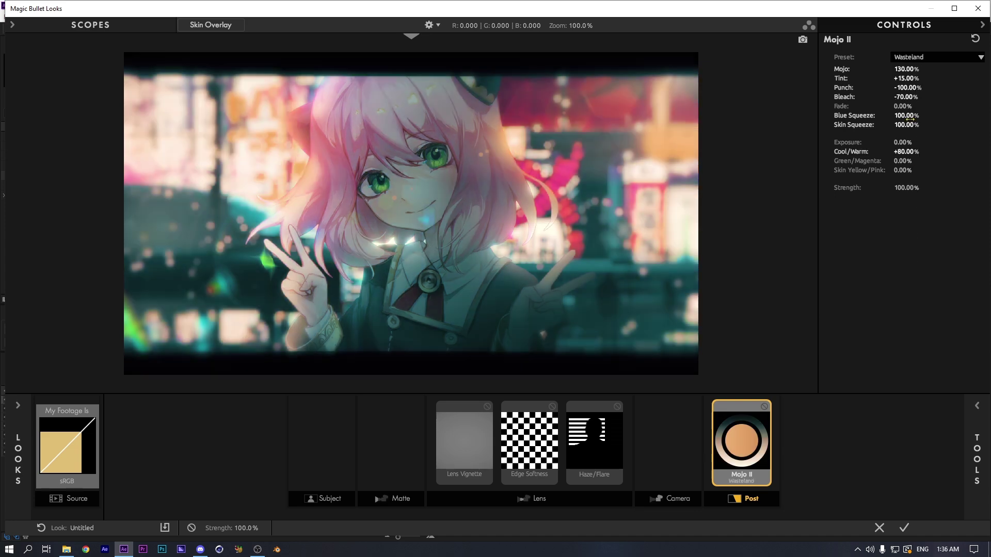
# Try the War, Light and Class Act presets on Mojo II
pyautogui.click(917, 58)
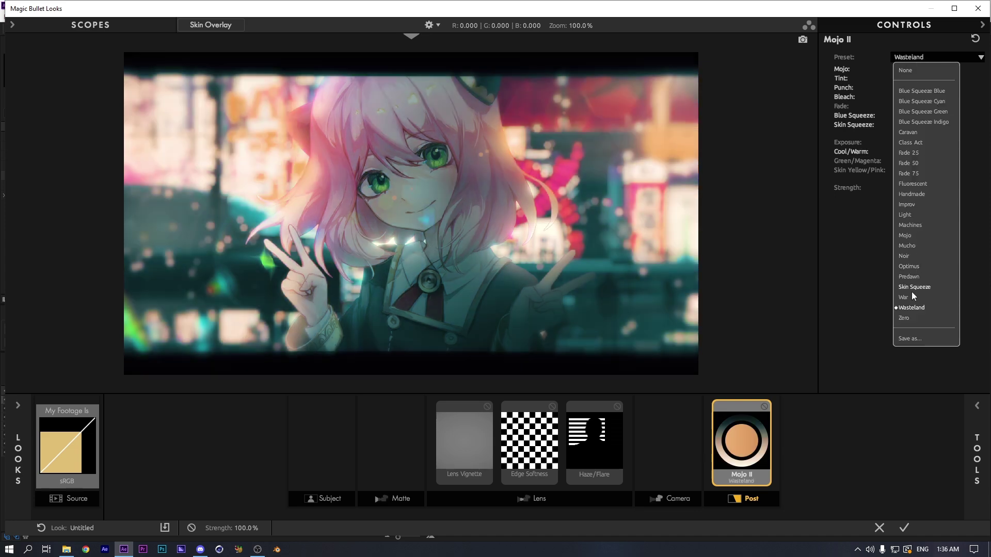
pyautogui.click(898, 298)
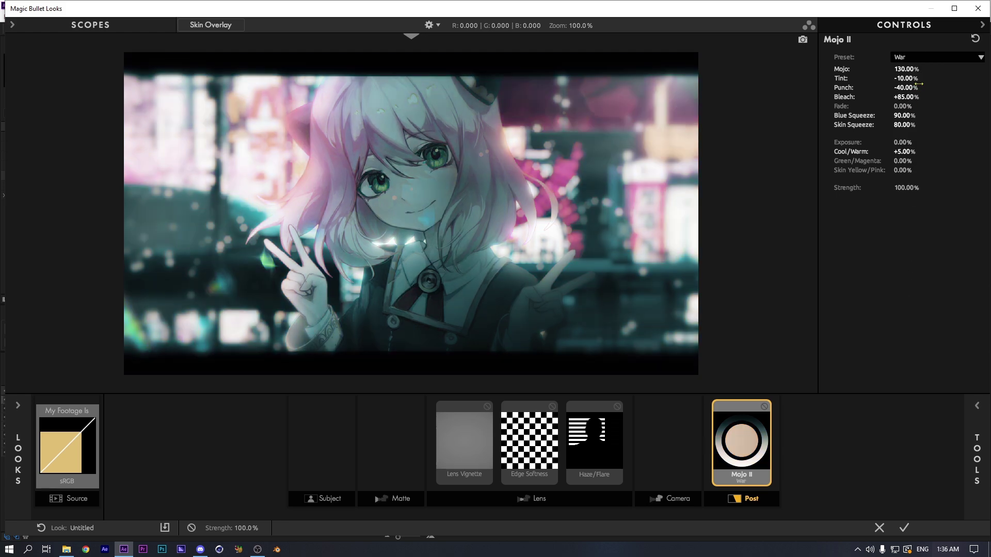
pyautogui.click(921, 57)
pyautogui.click(910, 213)
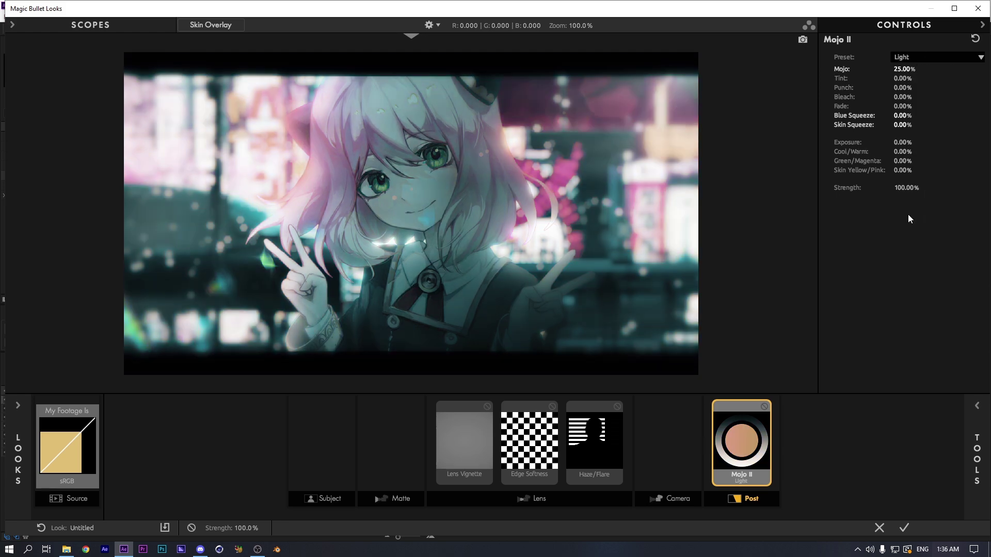
pyautogui.click(920, 59)
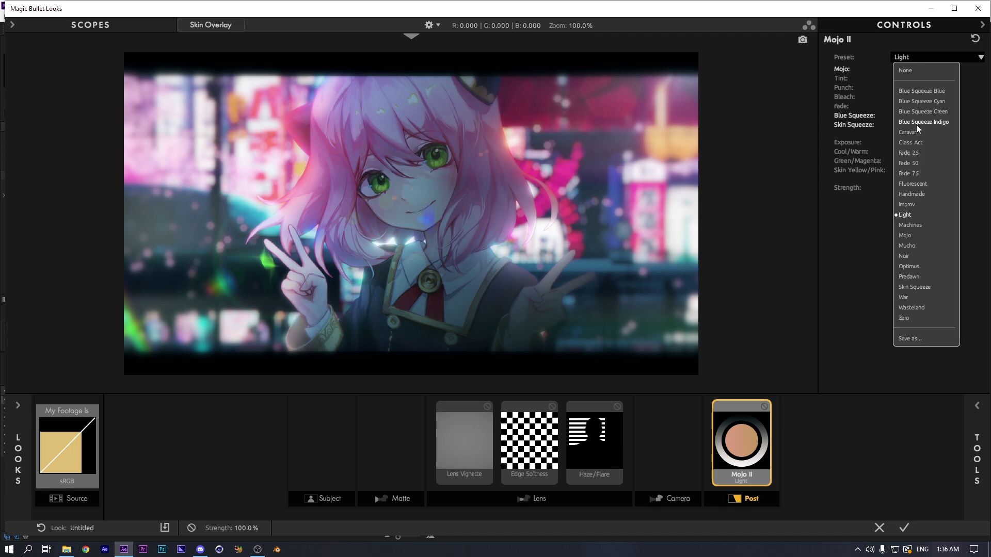
pyautogui.click(917, 144)
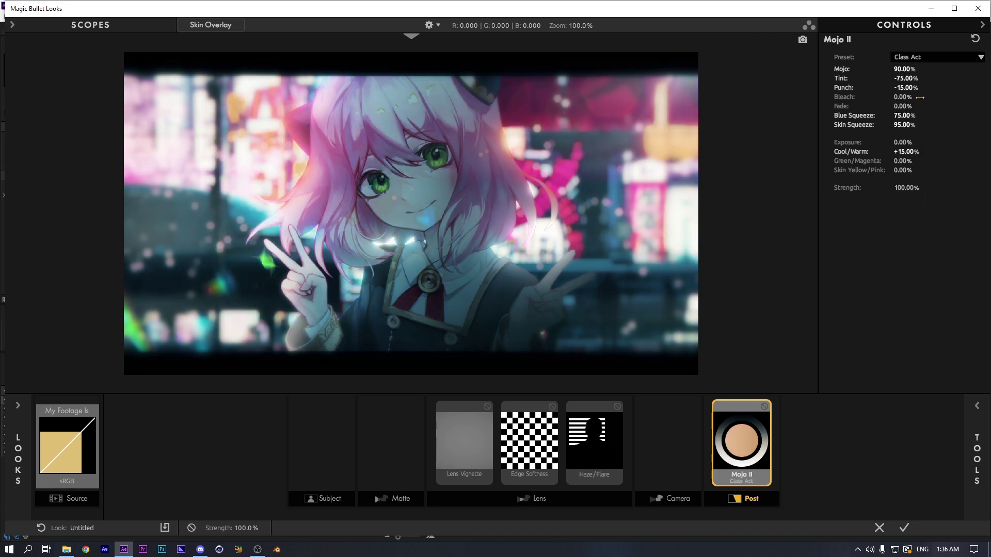
# Try the Fade 25 preset on Mojo II and compare the image with the tool off and on
pyautogui.click(920, 62)
pyautogui.click(909, 155)
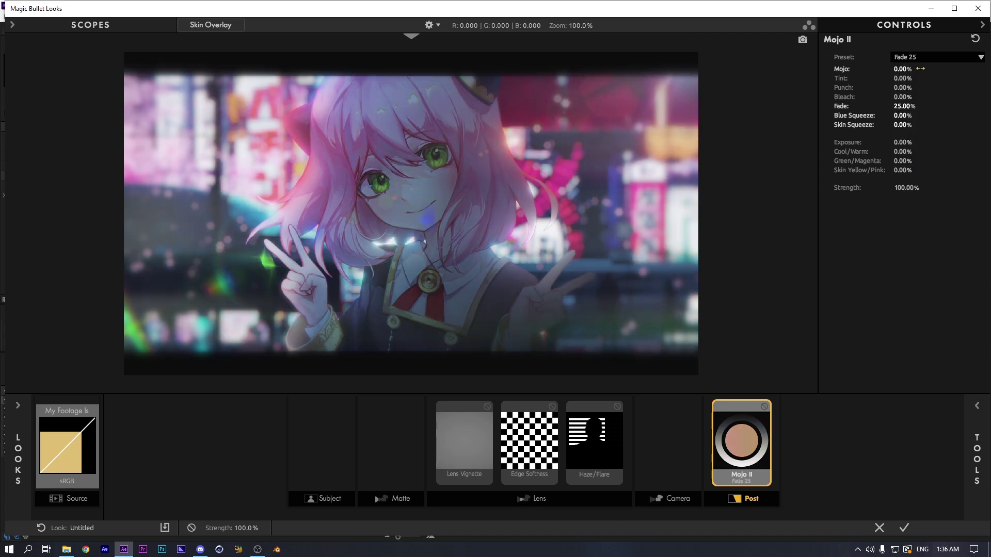
pyautogui.click(764, 407)
pyautogui.click(764, 407)
# Try the Fade 75 and Fluorescent presets on Mojo II
pyautogui.click(912, 61)
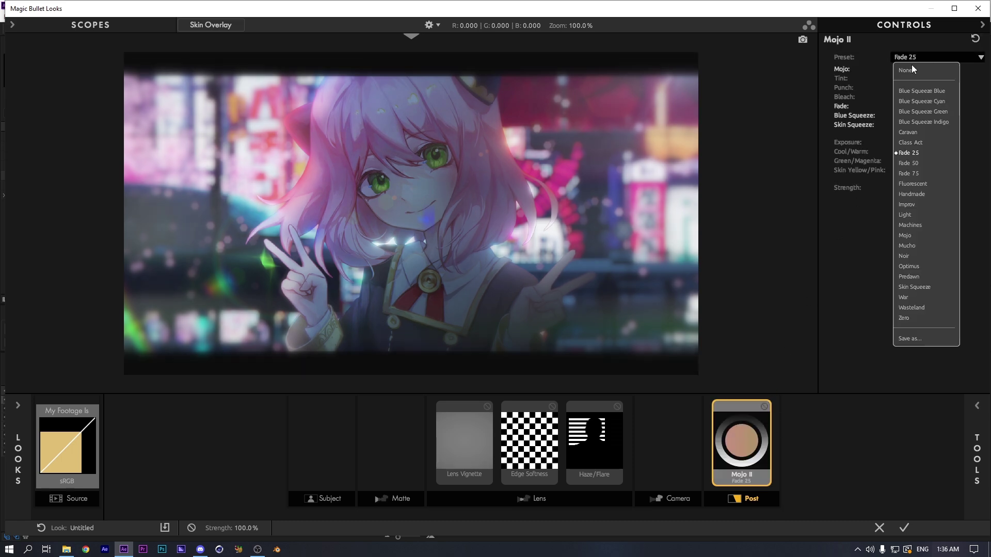
pyautogui.click(912, 178)
pyautogui.click(913, 63)
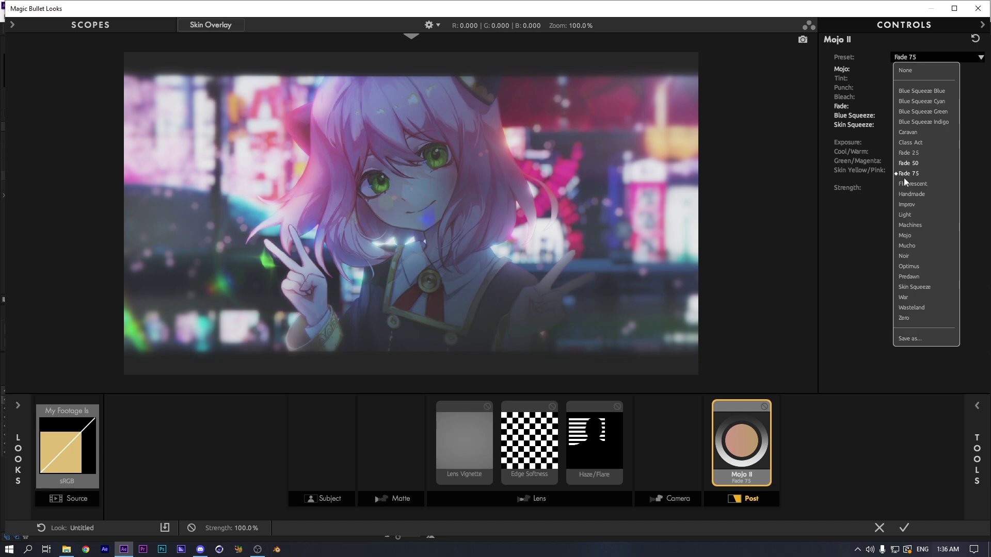
pyautogui.click(913, 178)
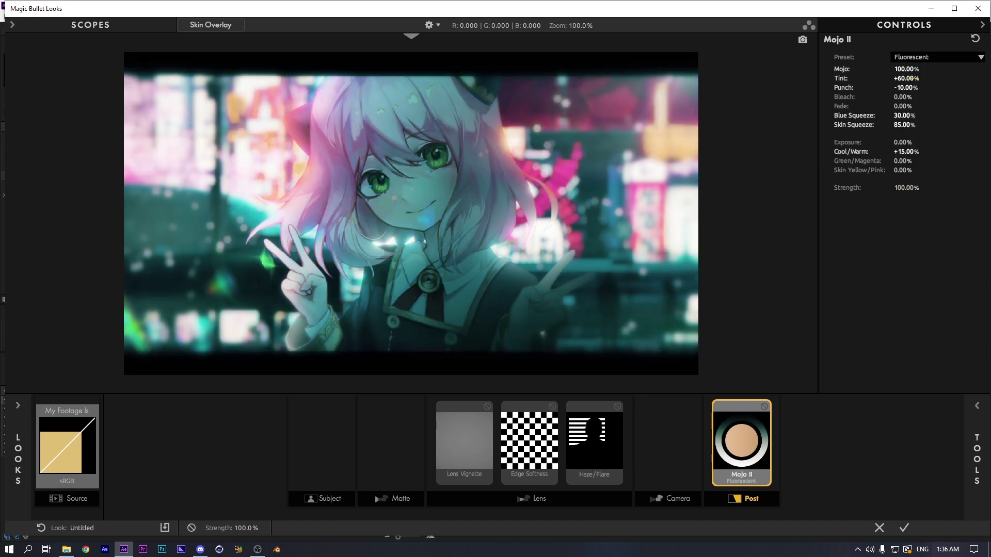
# Try the Handmade and Improv presets on Mojo II
pyautogui.click(914, 59)
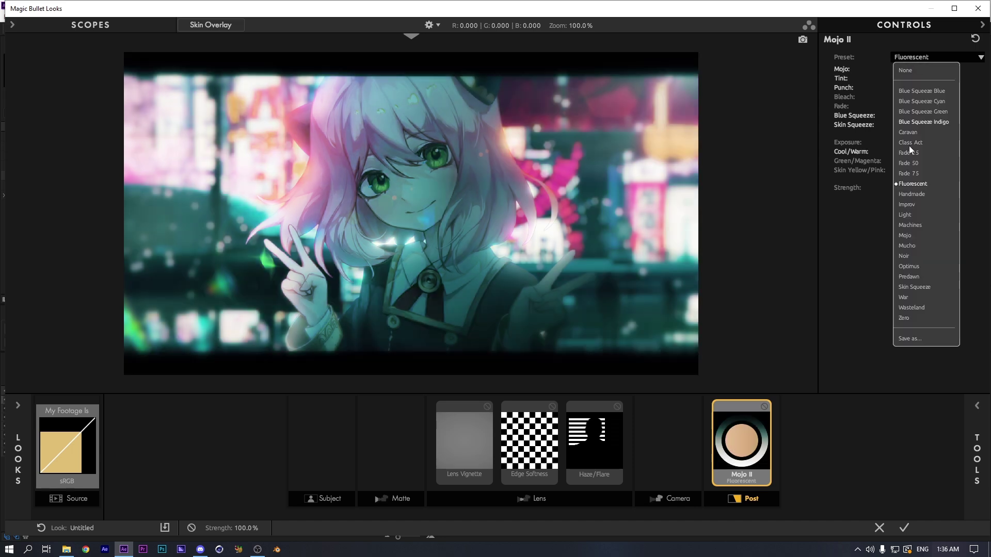
pyautogui.click(910, 199)
pyautogui.click(924, 62)
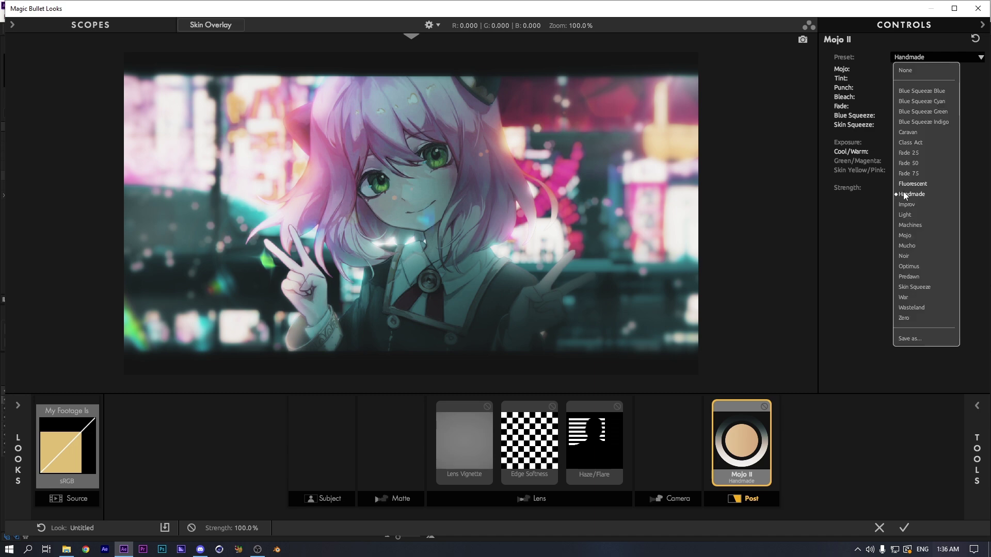
pyautogui.click(910, 209)
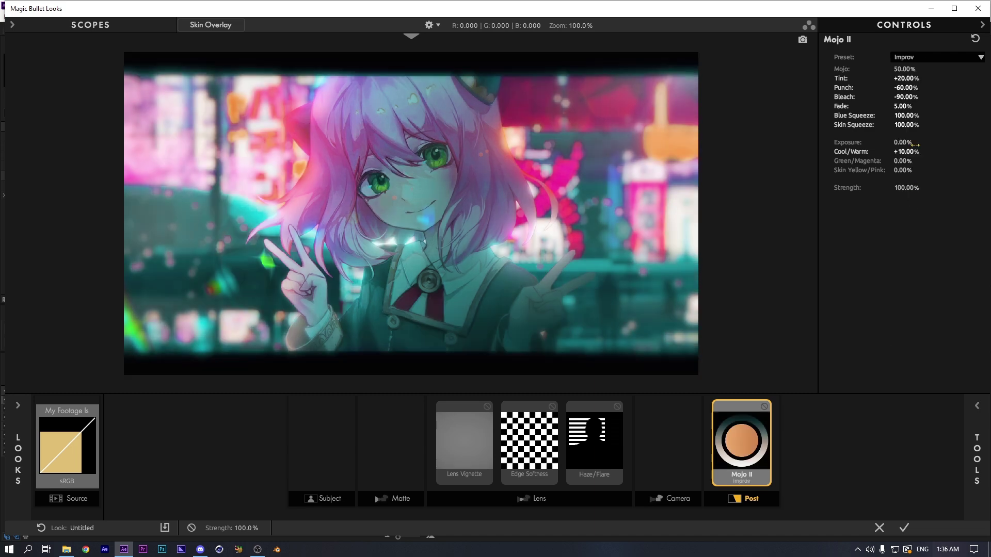
# Apply Mojo II's Handmade preset with Mojo 61.6%, Tint +10%, Punch +7%, Bleach +21%, Fade 32.9%, Skin Squeeze 79.4%, Exposure -0.3%, Cool/Warm +23%, Green/Magenta +7.7%, Strength 78.4%
pyautogui.click(933, 60)
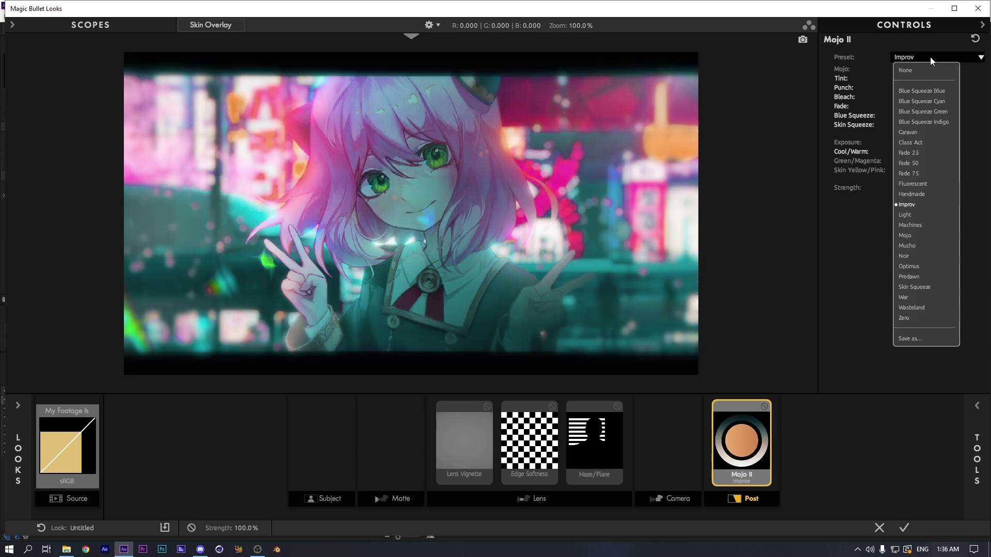
pyautogui.click(916, 195)
pyautogui.moveTo(907, 70); pyautogui.dragTo(905, 188)
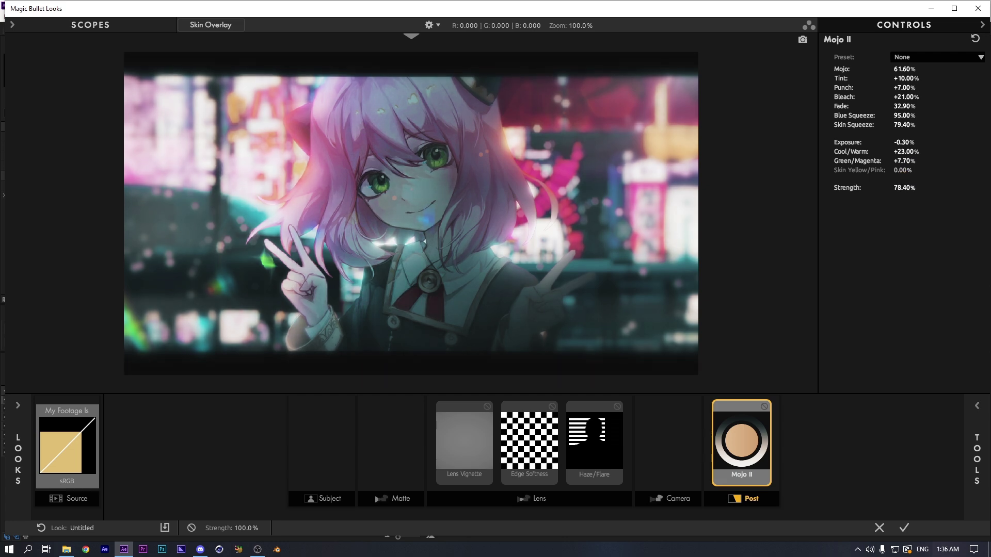
# Add a LUT tool to the subject stage and try the Dade LUT
pyautogui.click(330, 492)
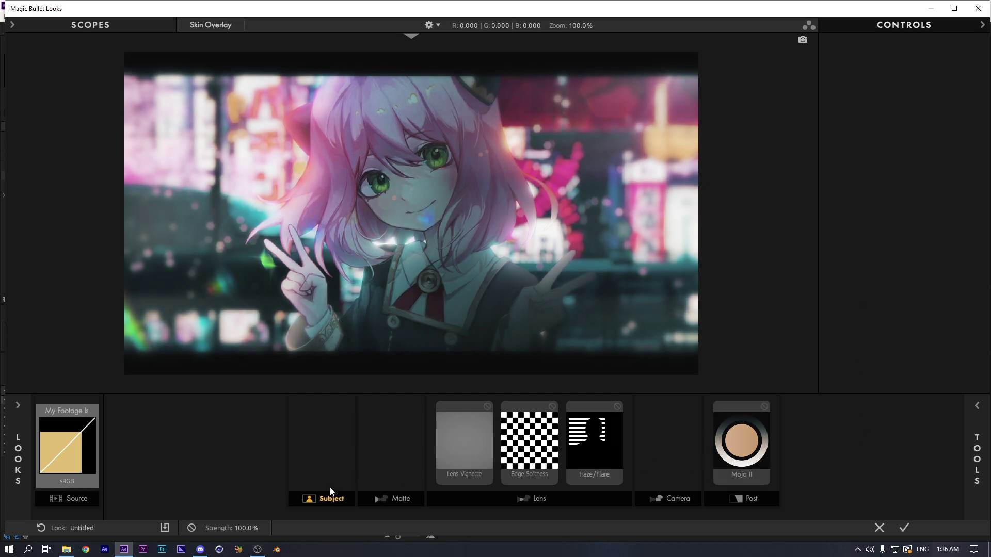
pyautogui.click(330, 490)
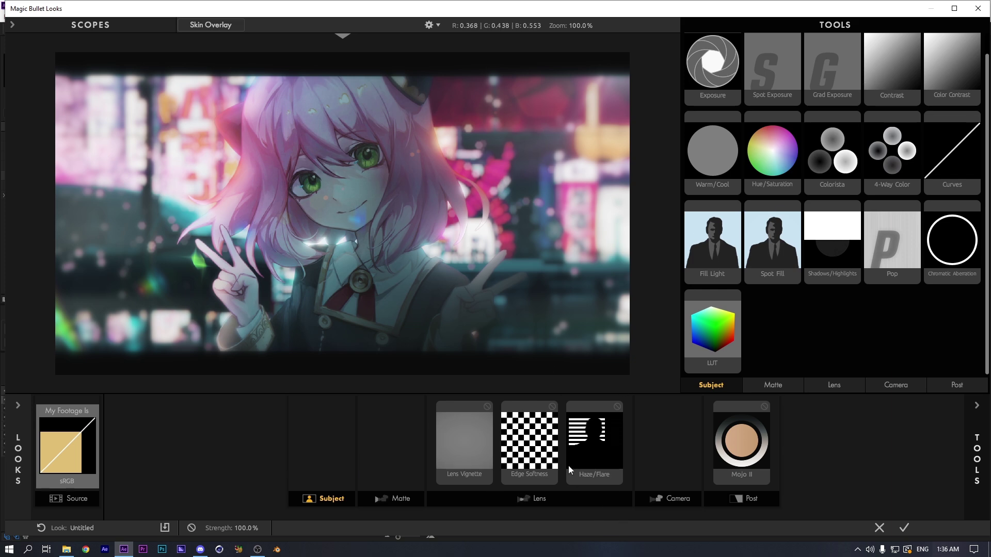
pyautogui.doubleClick(717, 337)
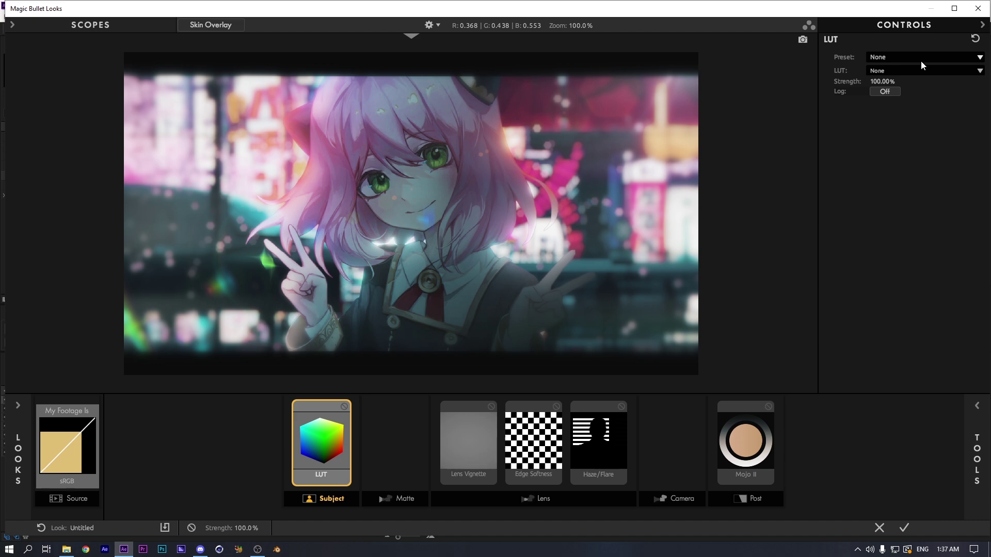
pyautogui.click(922, 70)
pyautogui.click(886, 125)
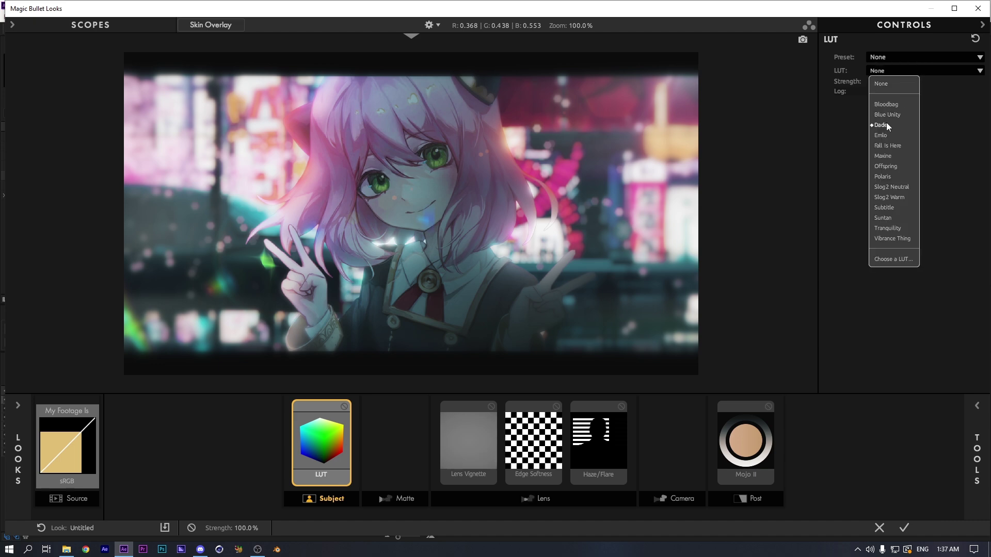
# Try the Blue Unity, Polaris and Offspring LUTs on the LUT tool
pyautogui.click(905, 73)
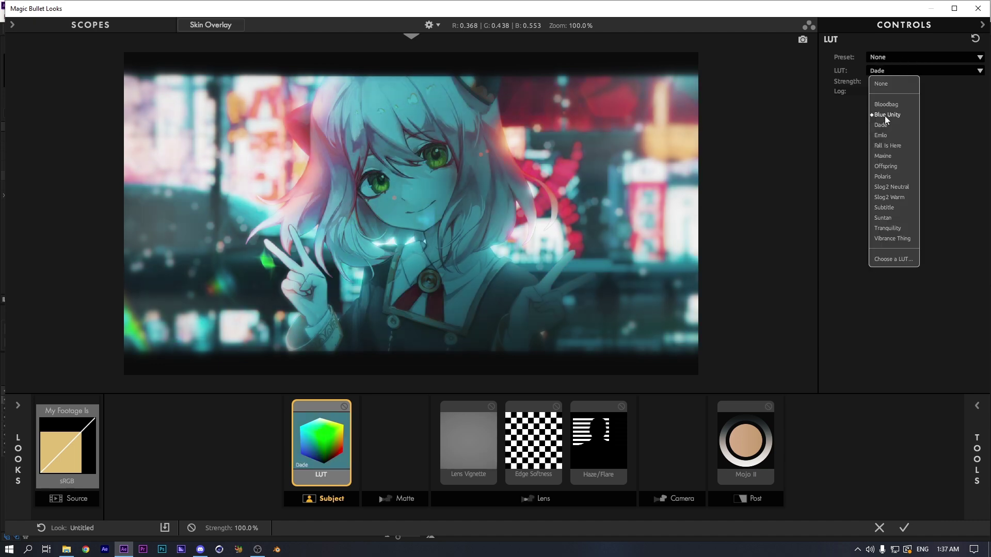
pyautogui.click(884, 116)
pyautogui.click(903, 72)
pyautogui.click(887, 176)
pyautogui.click(904, 74)
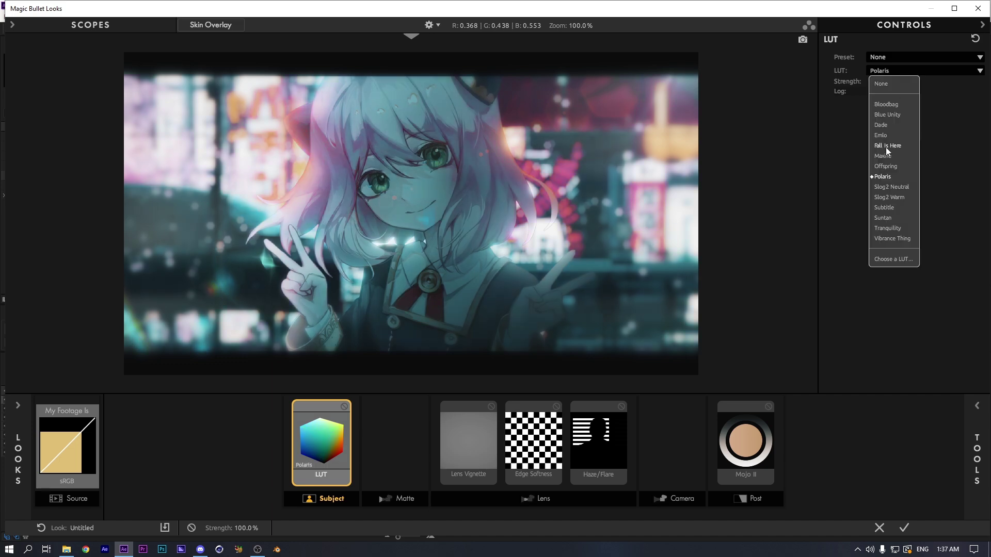
pyautogui.click(886, 166)
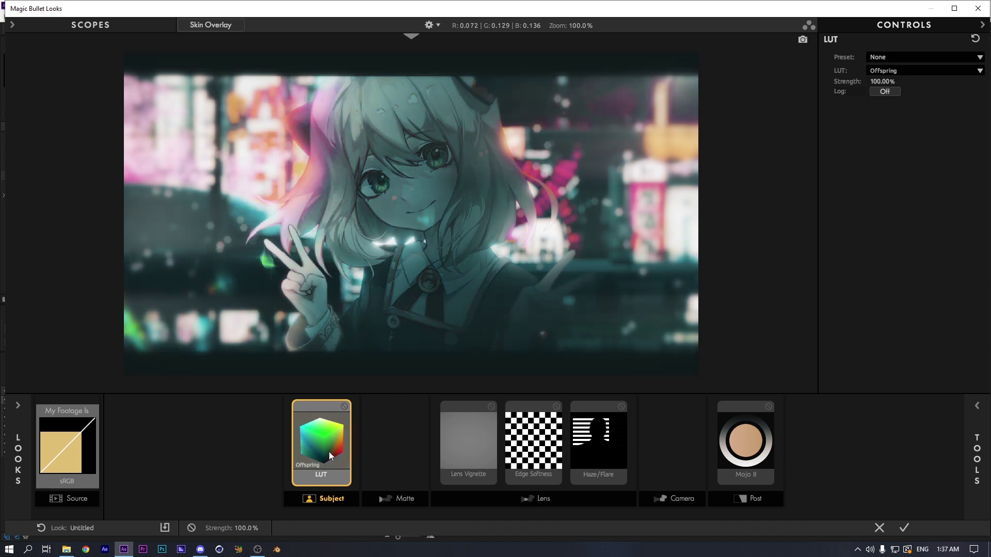
# Delete the LUT tool from the subject stage and apply the finished look to the CC layer
pyautogui.scroll(5, 399, 233)
pyautogui.scroll(-5, 399, 233)
pyautogui.press('Delete')
pyautogui.click(904, 528)
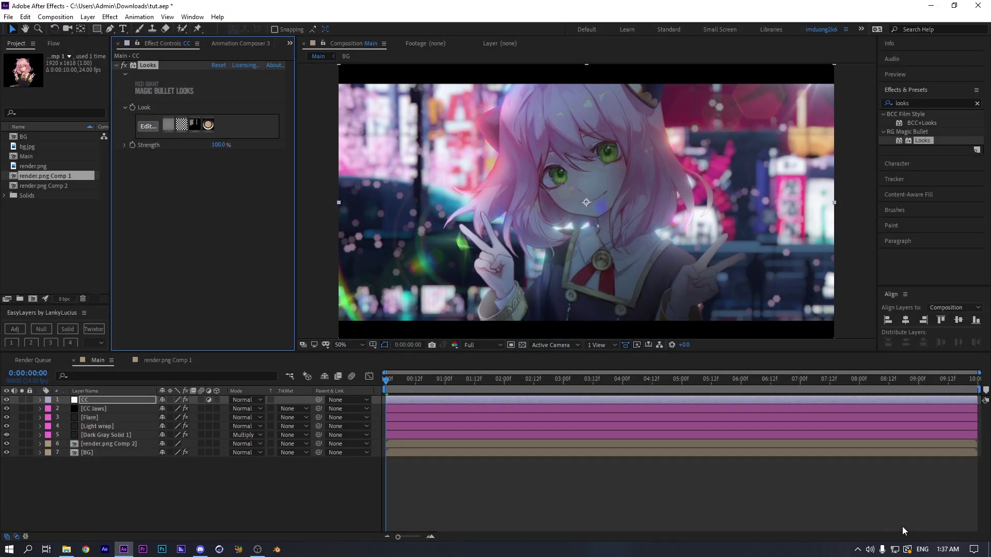
# Move the CC Jaws letterbox layer above the CC adjustment layer and deselect it
pyautogui.click(101, 414)
pyautogui.hotkey('ctrl', '[')
pyautogui.click(515, 491)
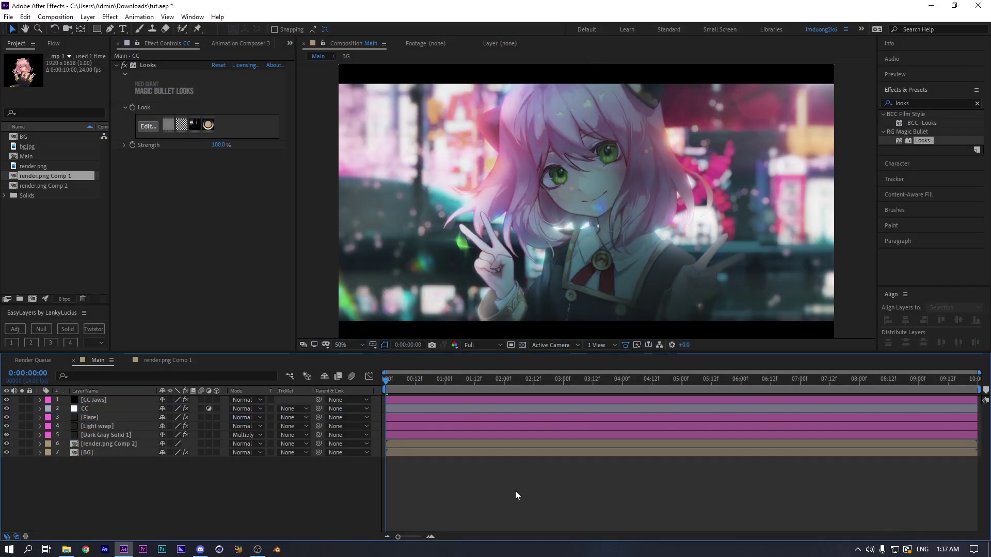